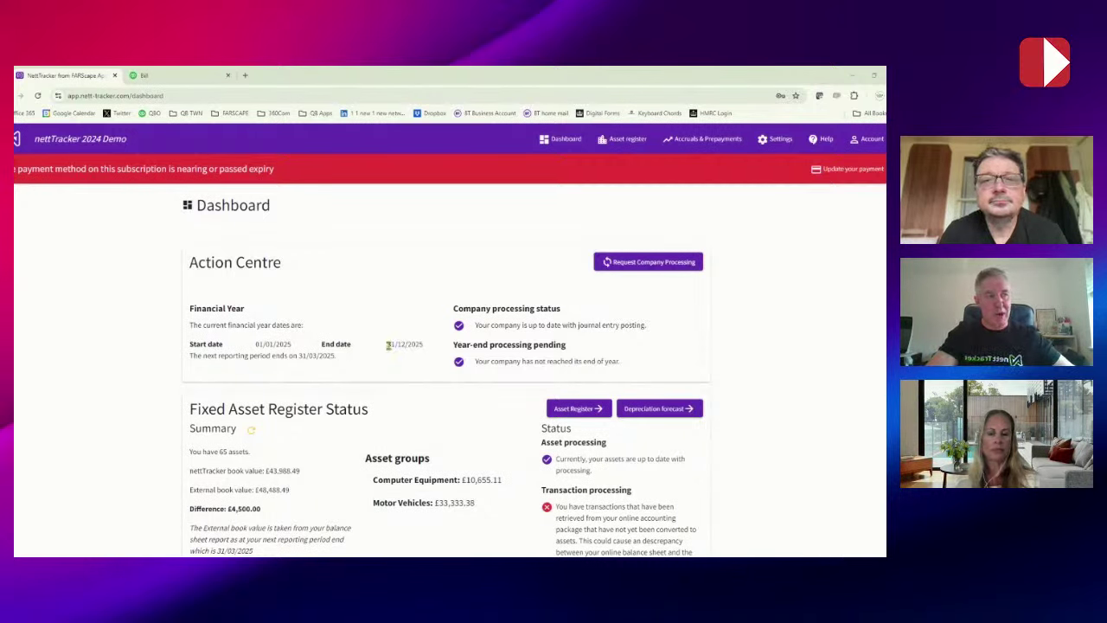
- Review the financial year end date and the external book value of the fixed assets on the dashboard
{"action": "left_click_drag", "start_coordinate": [390, 344], "coordinate": [426, 348]}
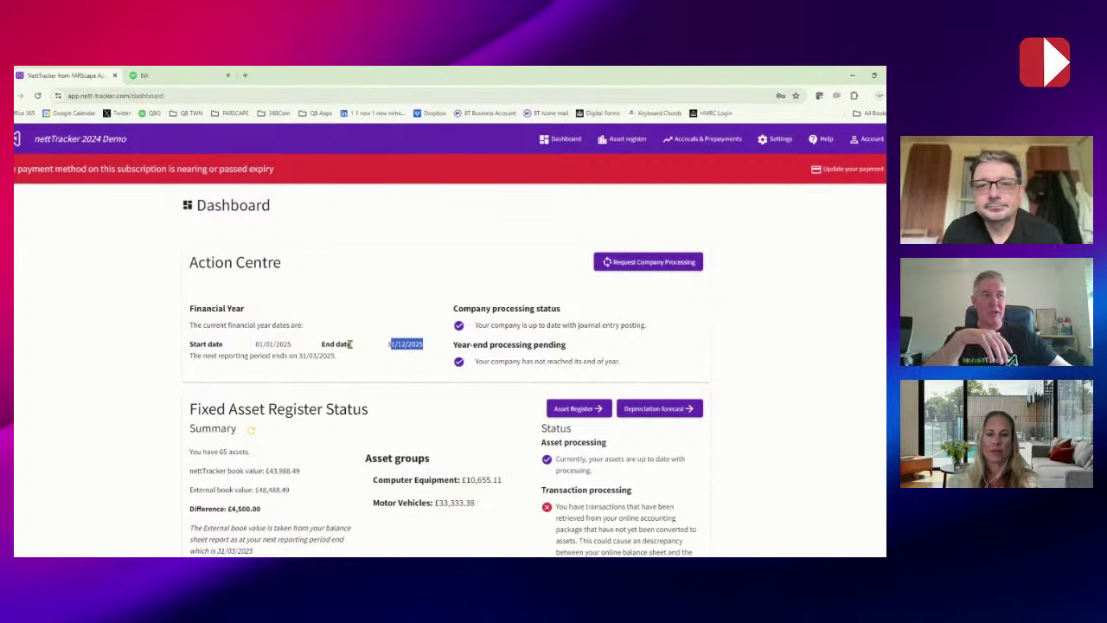
{"action": "scroll", "coordinate": [350, 343], "scroll_direction": "down", "scroll_amount": 2}
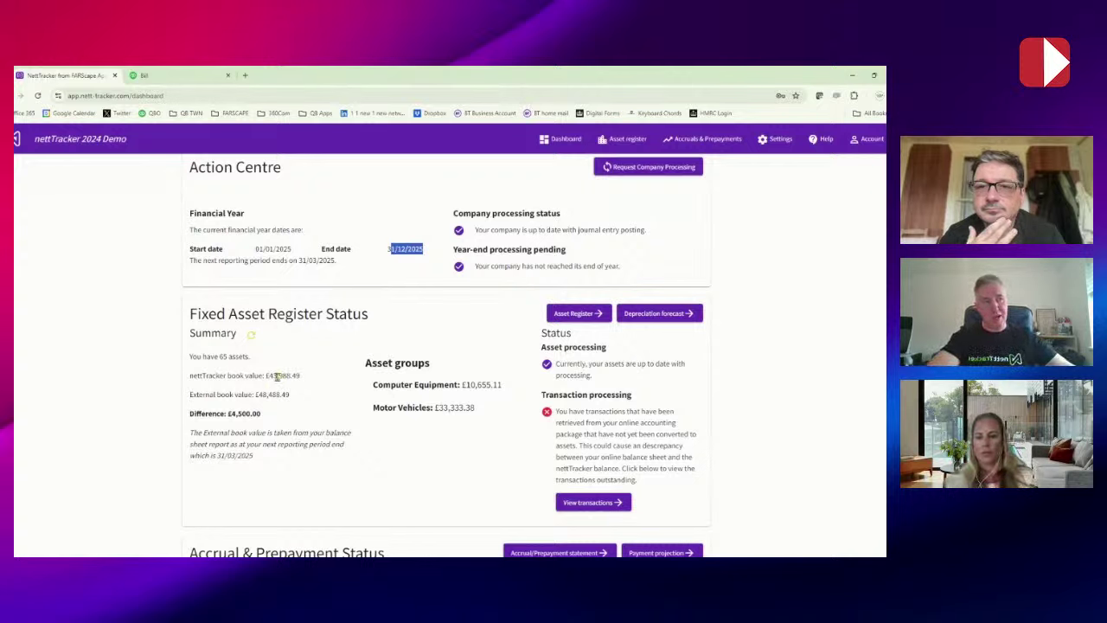
{"action": "left_click_drag", "start_coordinate": [254, 394], "coordinate": [295, 401]}
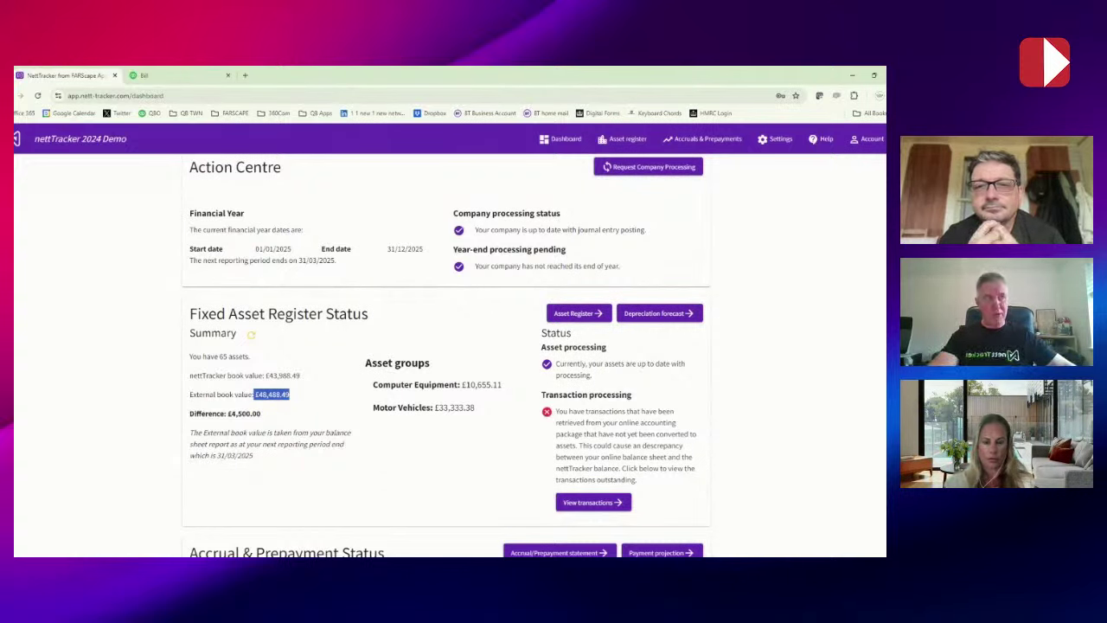
{"action": "left_click", "coordinate": [306, 409]}
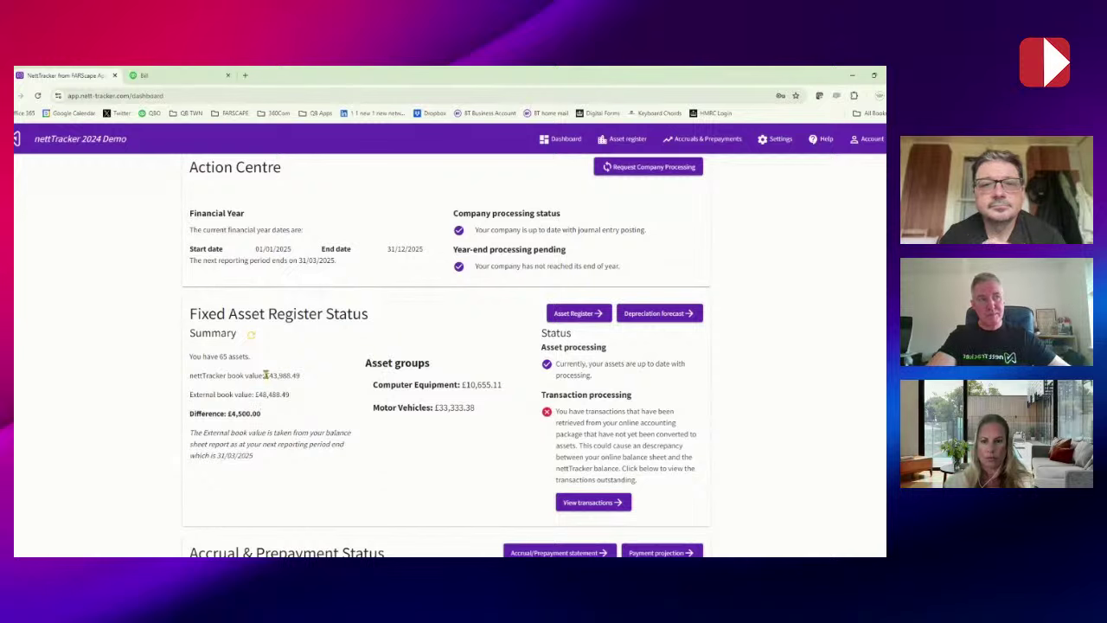
- Check the nettTracker book value in the fixed asset summary against the laptop and printer bill in QuickBooks Online
{"action": "key", "text": "ctrl+plus"}
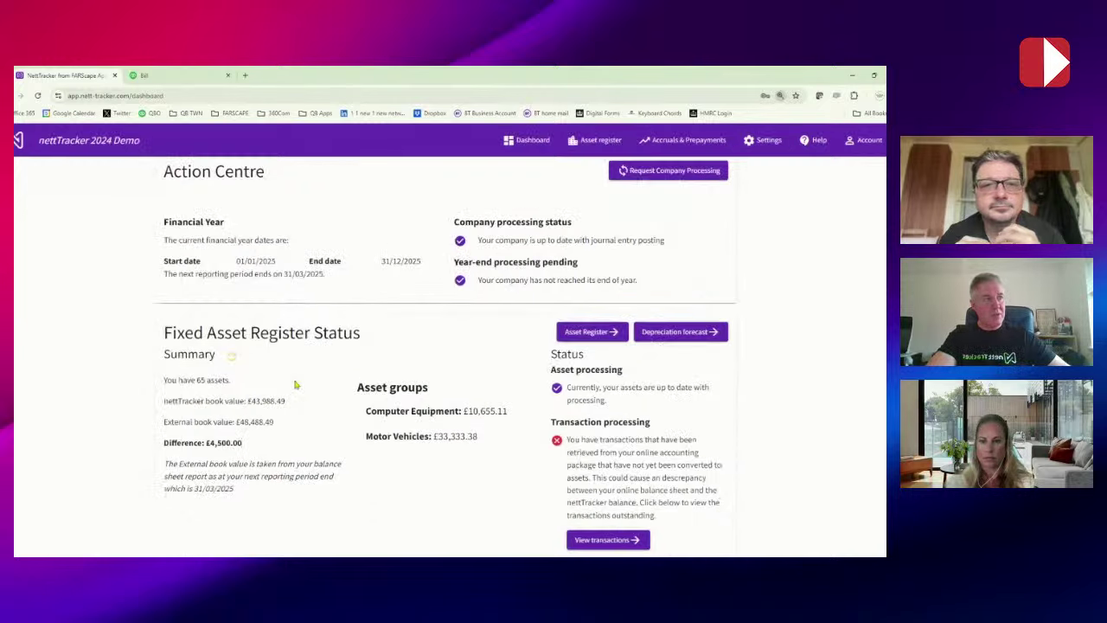
{"action": "key", "text": "ctrl+plus"}
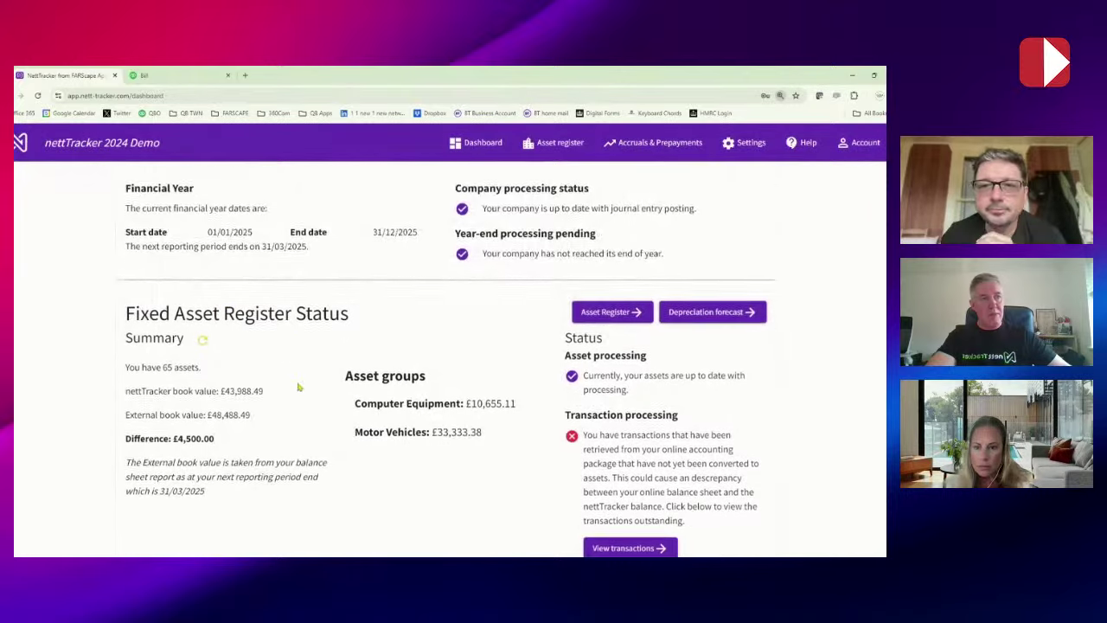
{"action": "scroll", "coordinate": [298, 388], "scroll_direction": "down", "scroll_amount": 2}
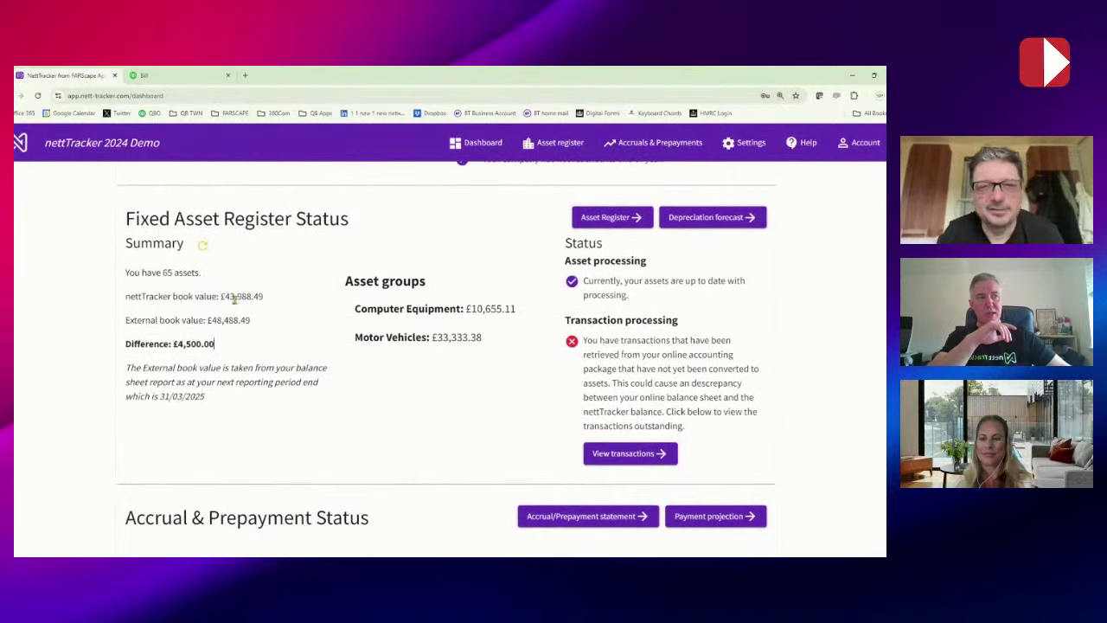
{"action": "left_click_drag", "start_coordinate": [221, 296], "coordinate": [269, 302]}
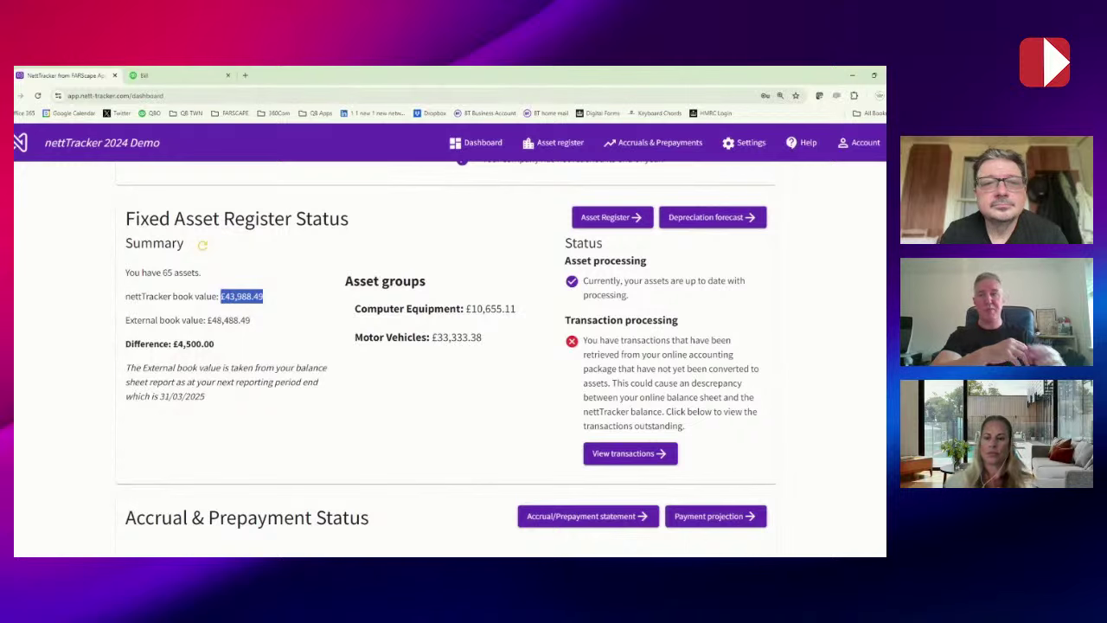
{"action": "left_click", "coordinate": [184, 76]}
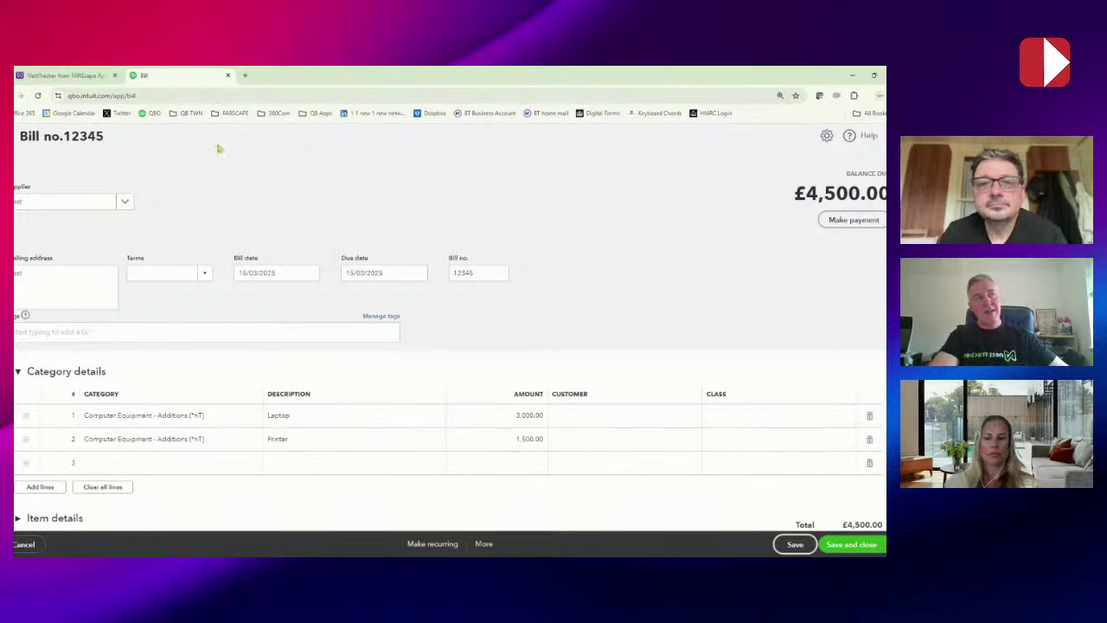
{"action": "left_click", "coordinate": [86, 76]}
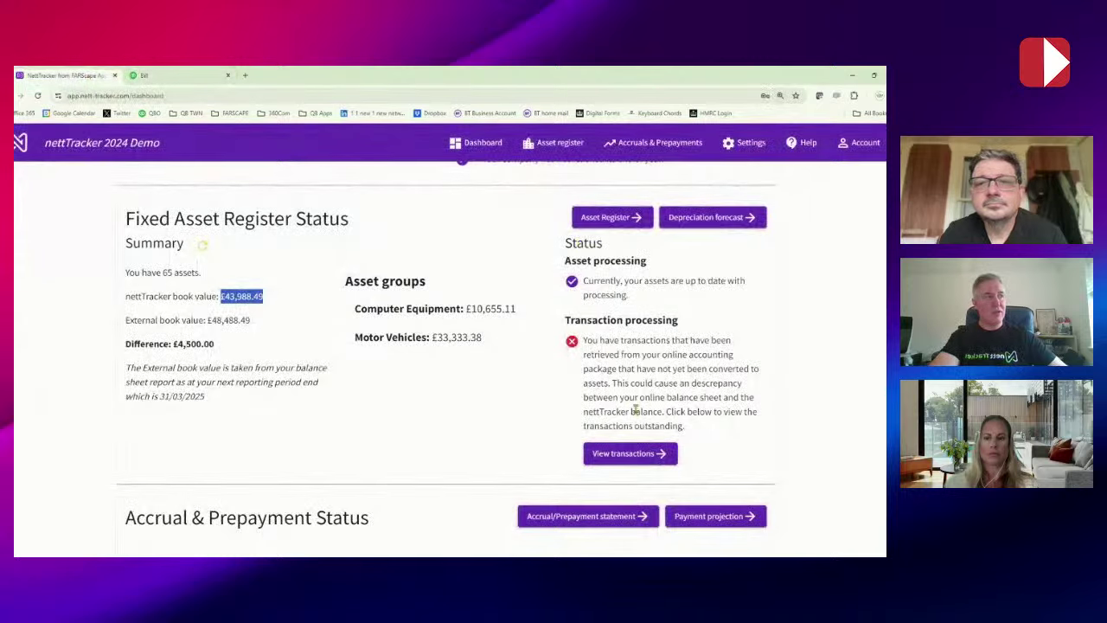
- Create an asset from the outstanding Laptop transaction, keeping the 15/03/2025 service date and the 5-year straight line depreciation rule
{"action": "left_click", "coordinate": [616, 458]}
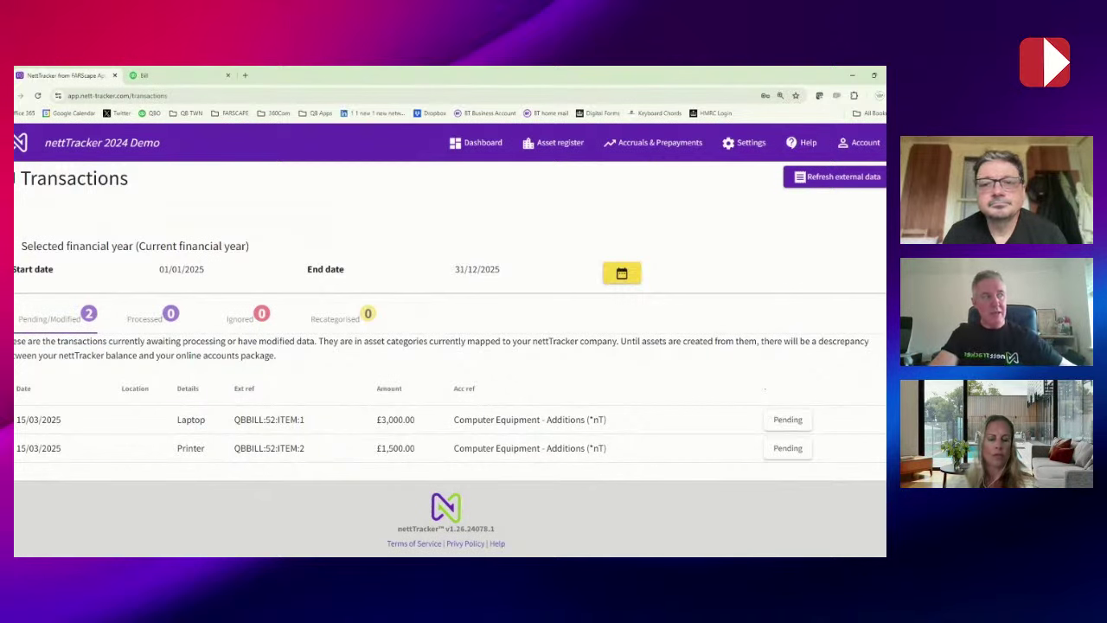
{"action": "left_click", "coordinate": [787, 420]}
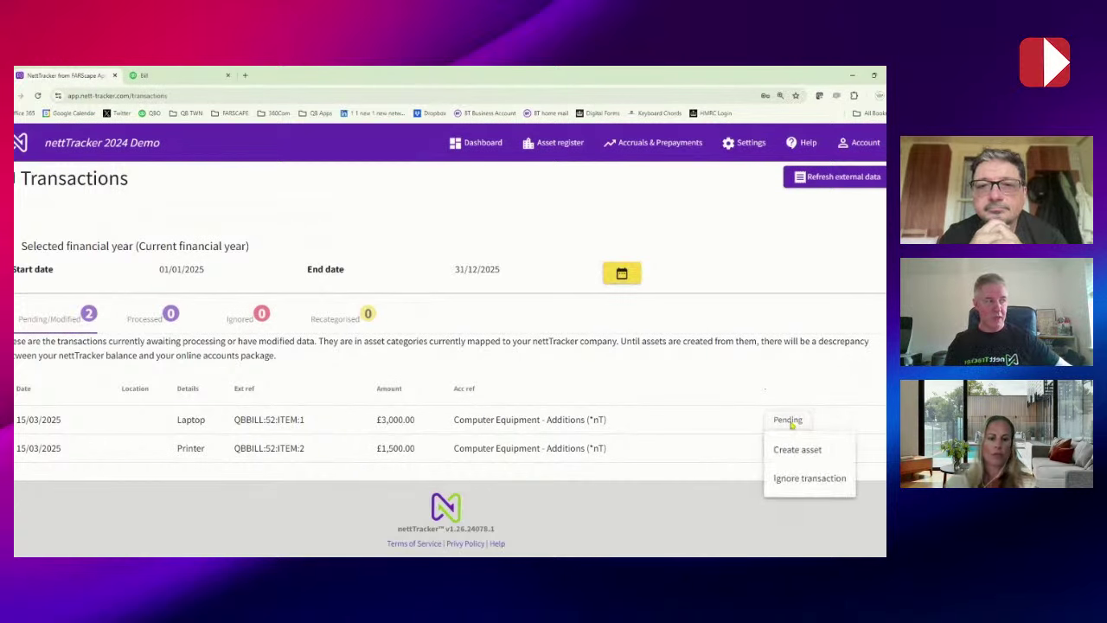
{"action": "left_click", "coordinate": [796, 450]}
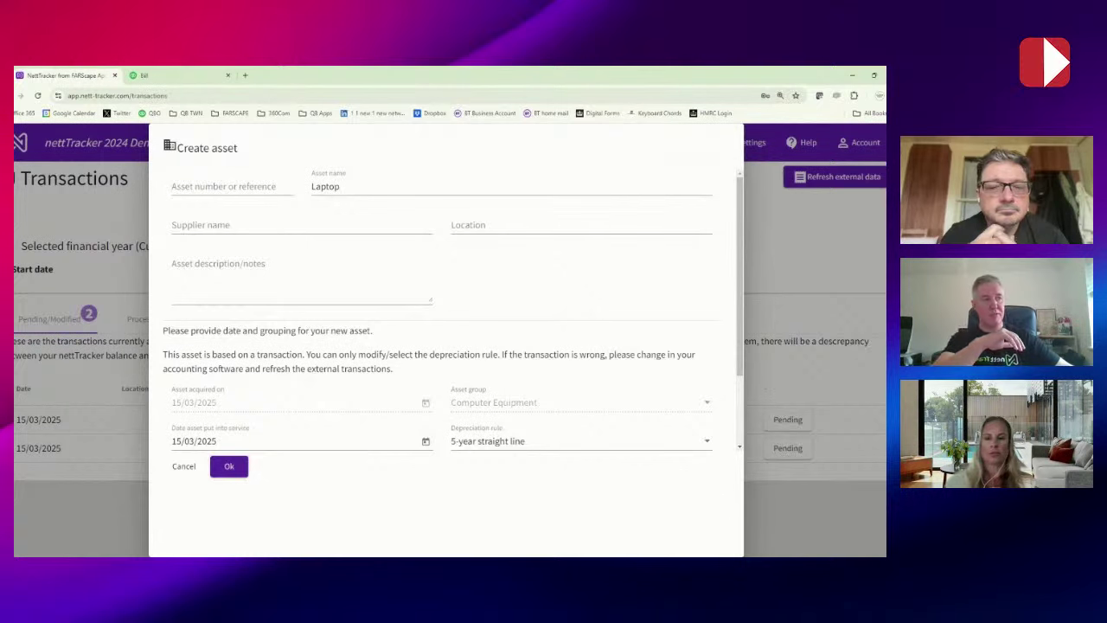
{"action": "left_click", "coordinate": [230, 467]}
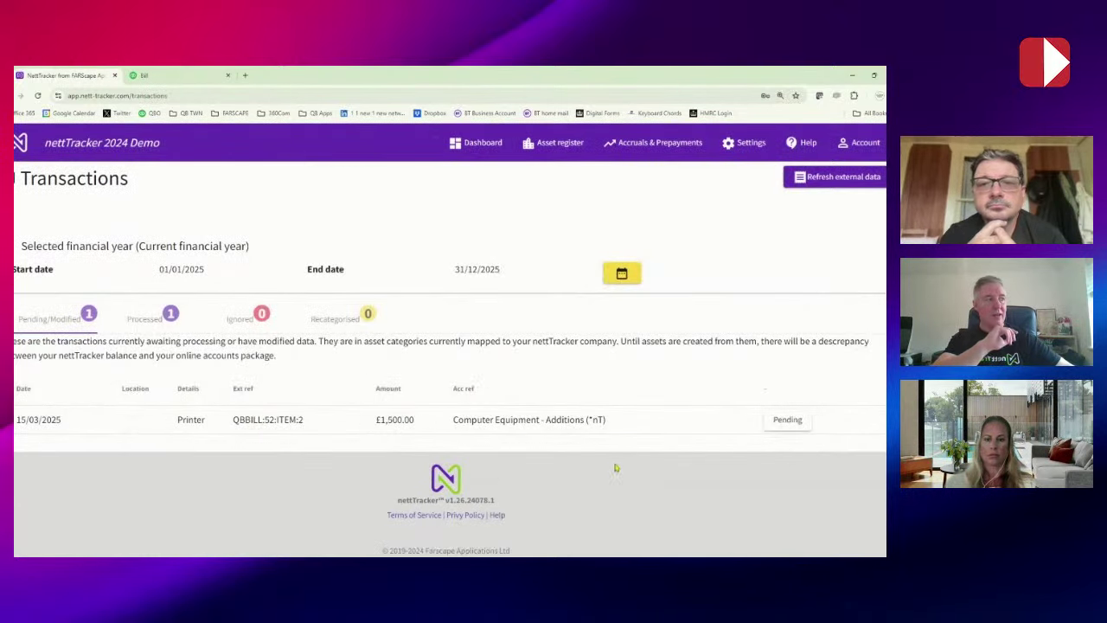
- Create an asset from the pending Printer transaction with the 5-year straight line depreciation rule
{"action": "left_click", "coordinate": [803, 421]}
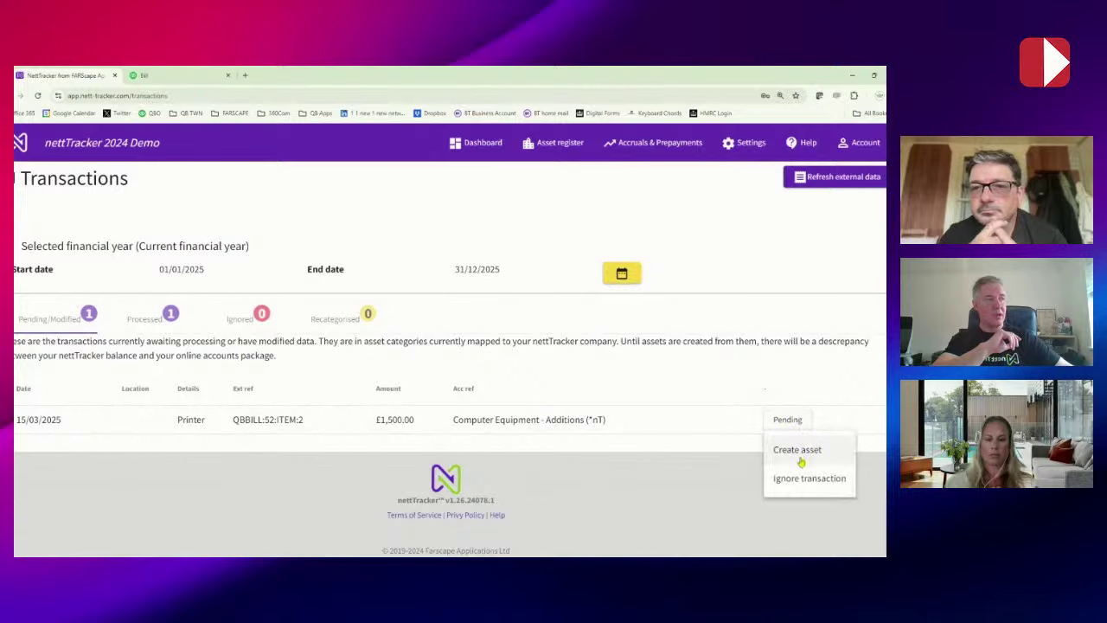
{"action": "left_click", "coordinate": [797, 451]}
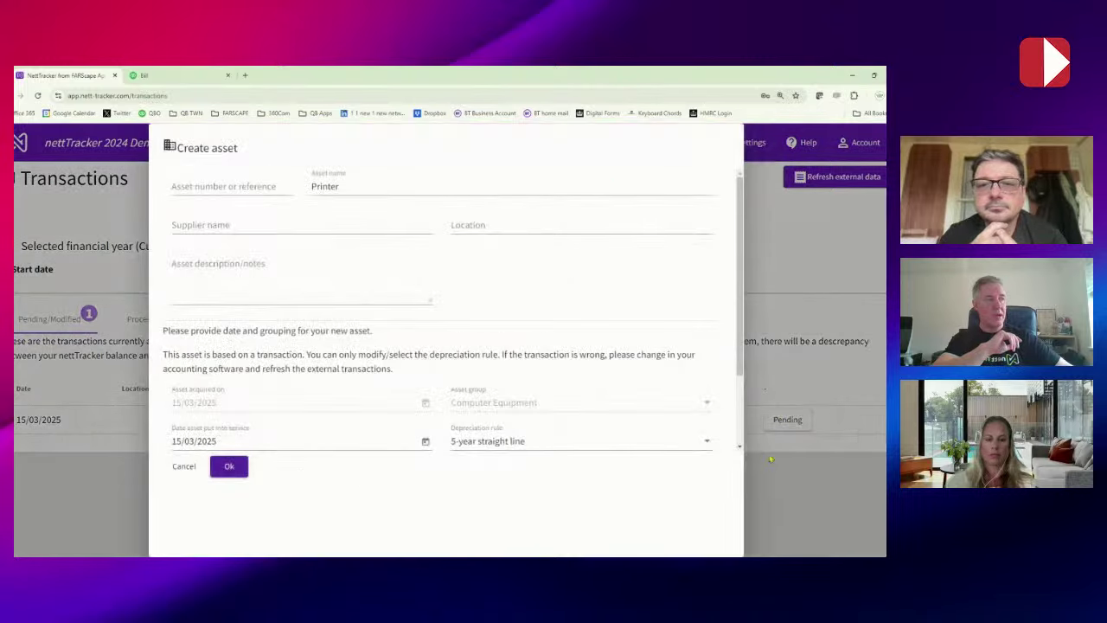
{"action": "left_click", "coordinate": [229, 466]}
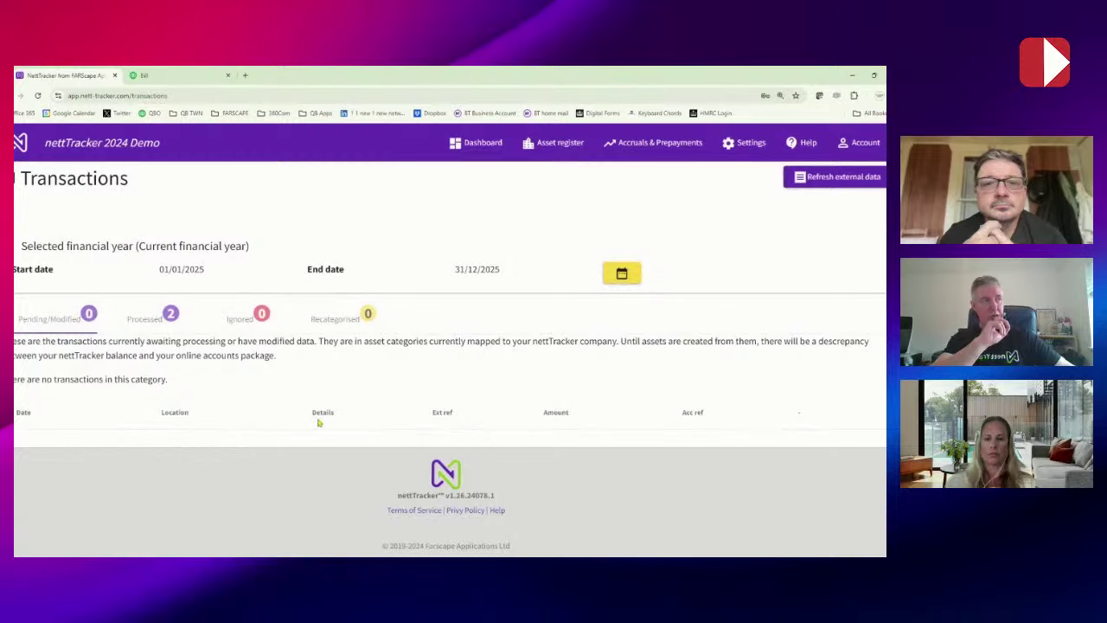
- Return to the dashboard and check the difference between book values in the Fixed Asset Register summary
{"action": "left_click", "coordinate": [483, 144]}
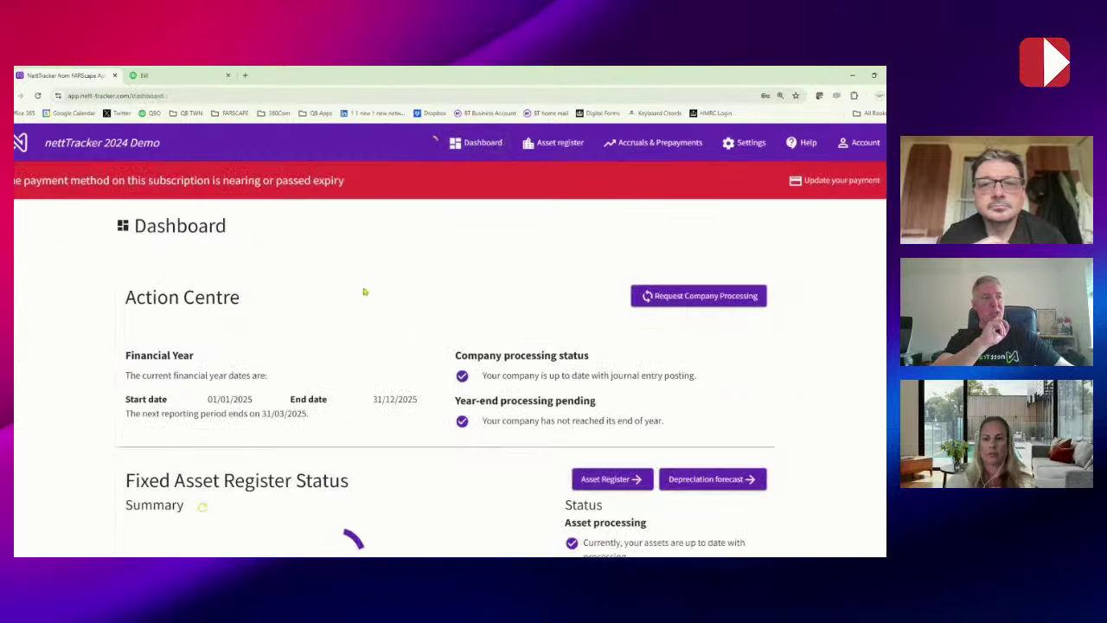
{"action": "scroll", "coordinate": [366, 293], "scroll_direction": "down", "scroll_amount": 2}
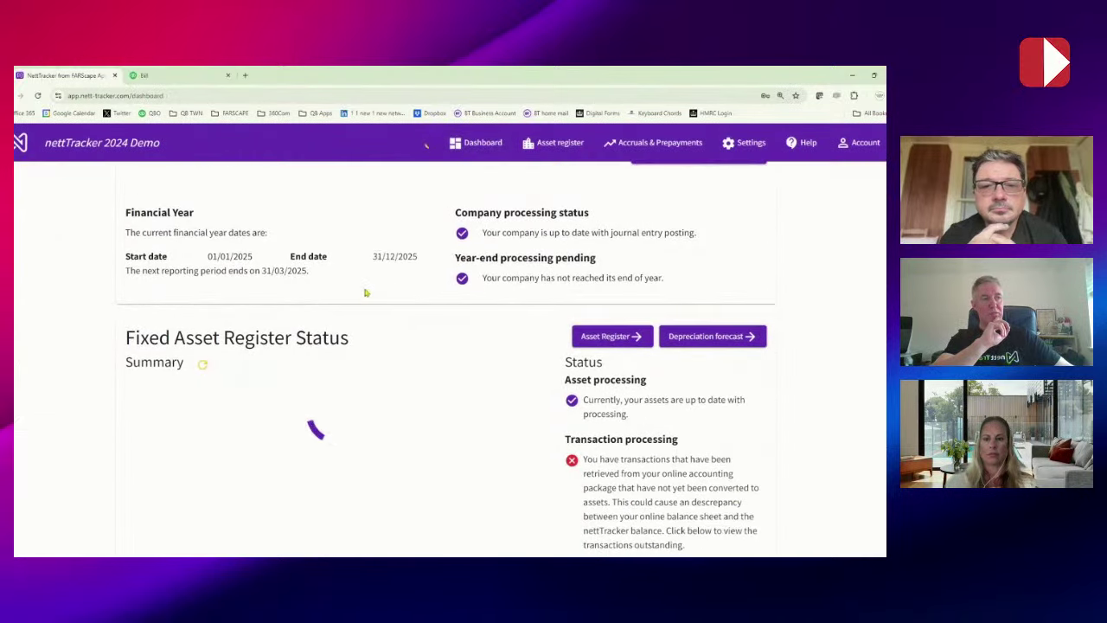
{"action": "scroll", "coordinate": [317, 296], "scroll_direction": "down", "scroll_amount": 1}
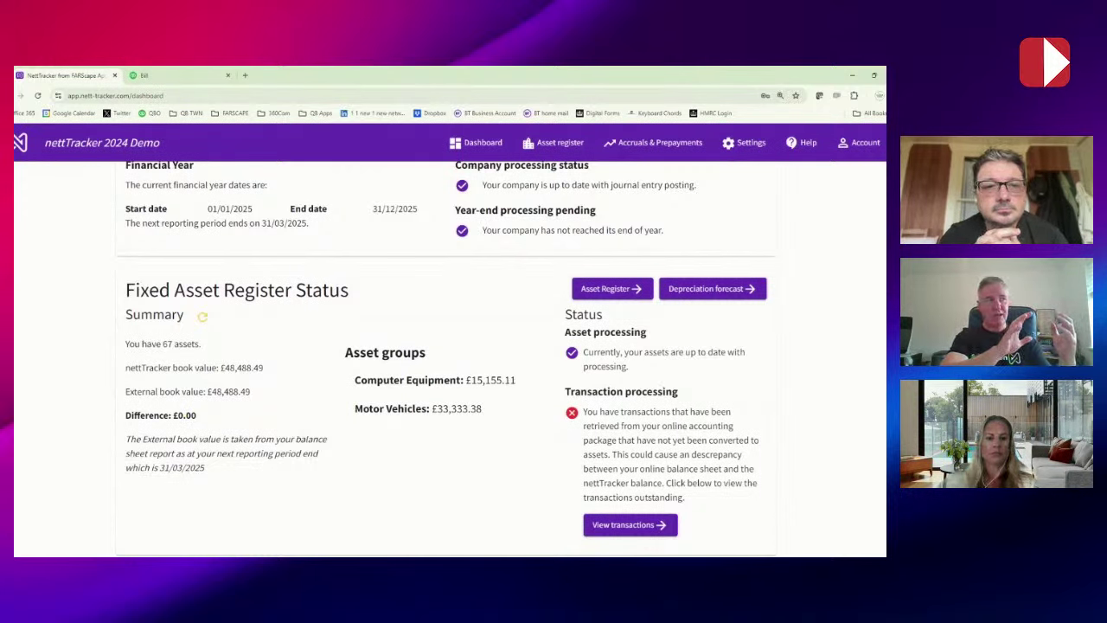
- Examine the Computer Equipment asset register through to the laptop and printer entries and the totals on its last page
{"action": "left_click", "coordinate": [598, 293]}
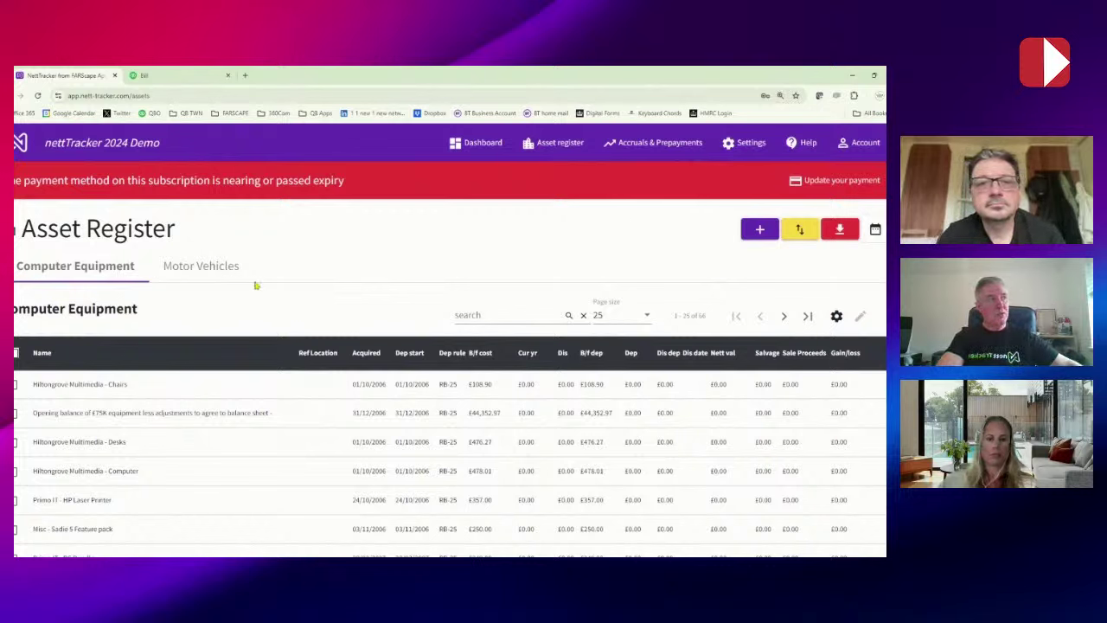
{"action": "left_click", "coordinate": [783, 316]}
{"action": "scroll", "coordinate": [710, 351], "scroll_direction": "down", "scroll_amount": 3}
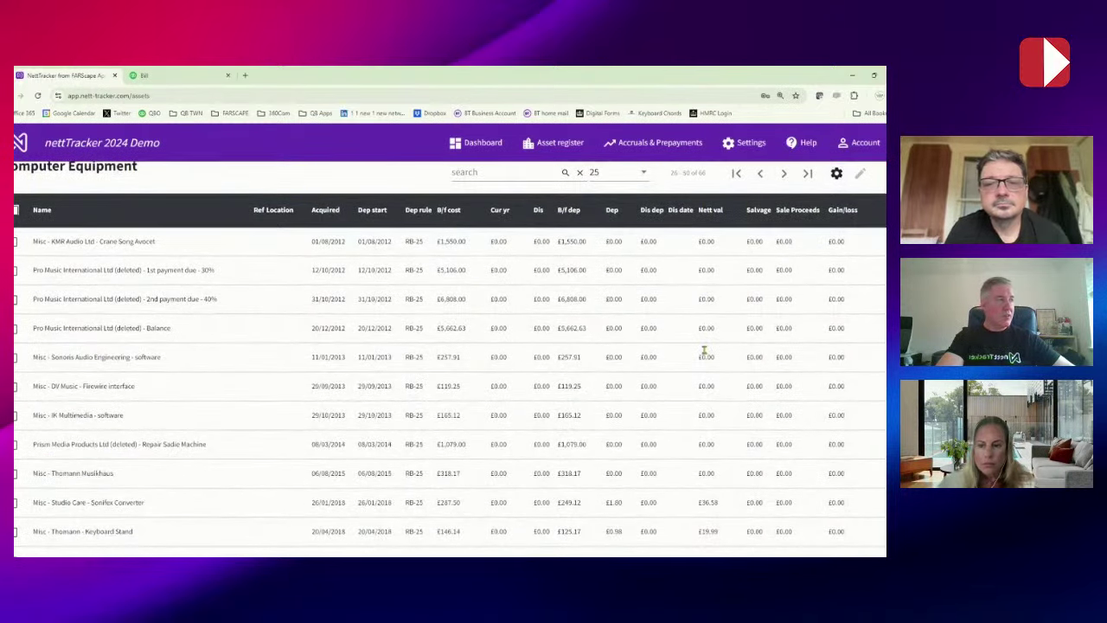
{"action": "scroll", "coordinate": [705, 350], "scroll_direction": "up", "scroll_amount": 3}
{"action": "left_click", "coordinate": [784, 269]}
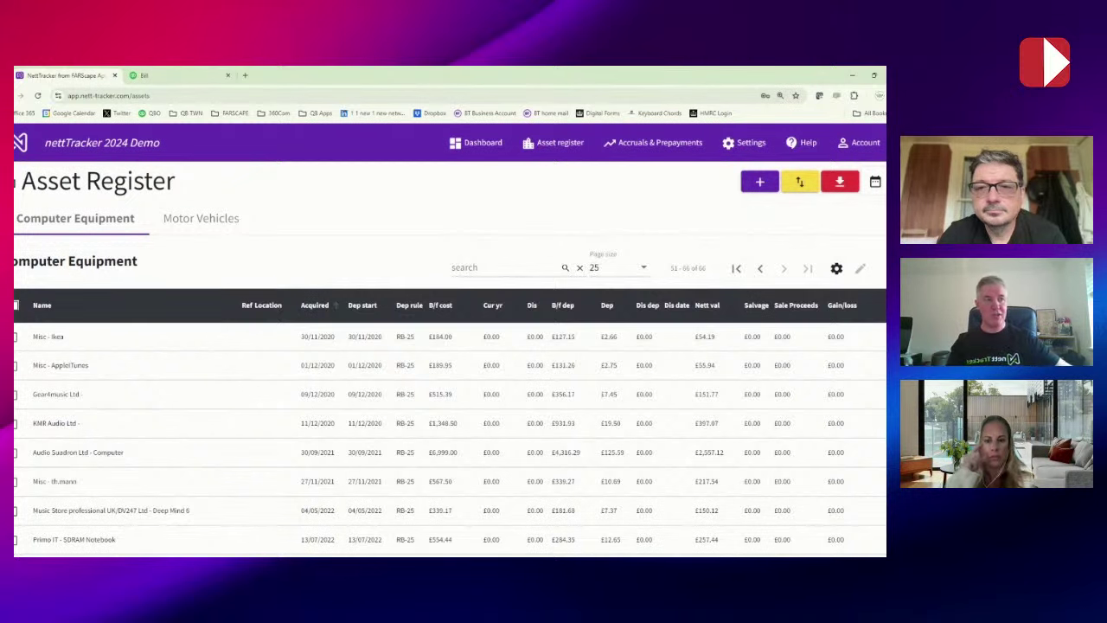
{"action": "scroll", "coordinate": [303, 370], "scroll_direction": "down", "scroll_amount": 2}
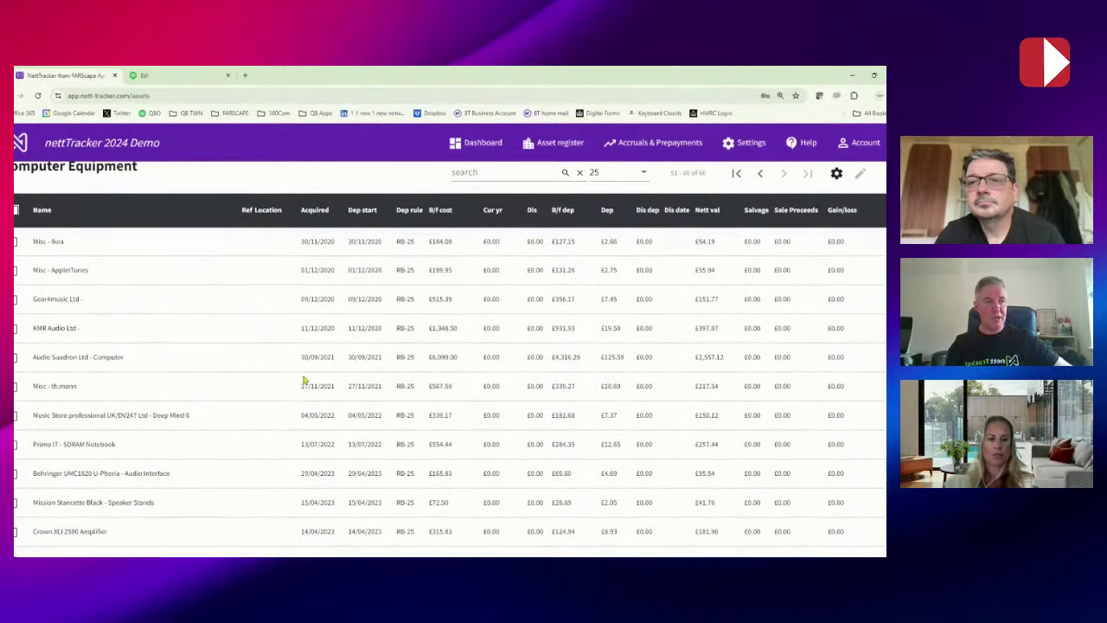
{"action": "scroll", "coordinate": [303, 381], "scroll_direction": "down", "scroll_amount": 5}
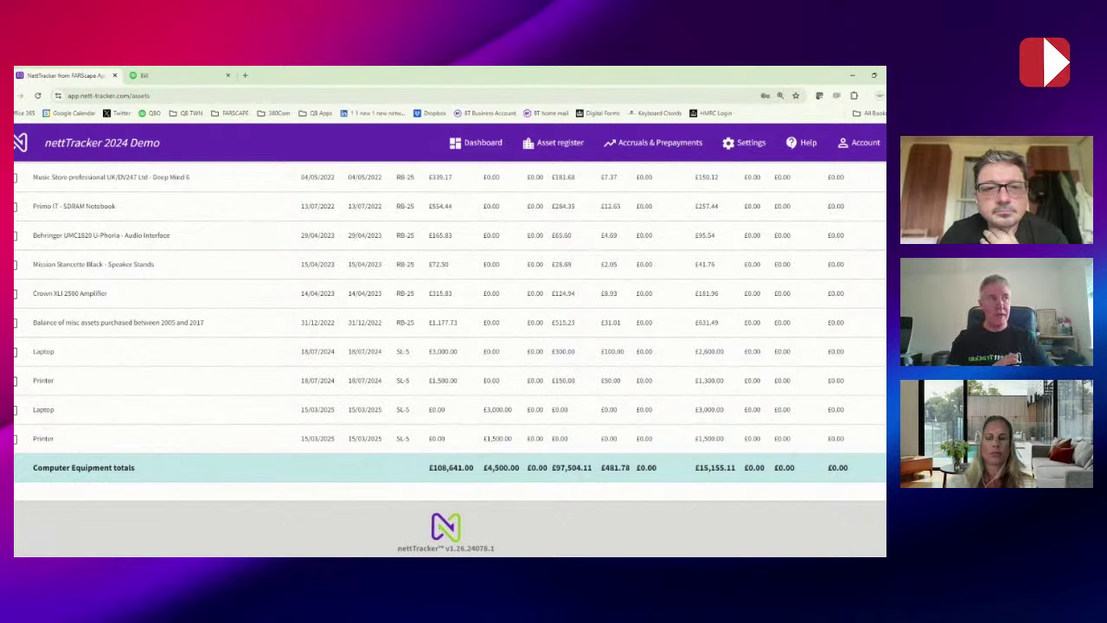
- Examine the Computer Equipment depreciation forecast at 25 assets per page, through to the laptop and printer on the last page
{"action": "left_click", "coordinate": [547, 142]}
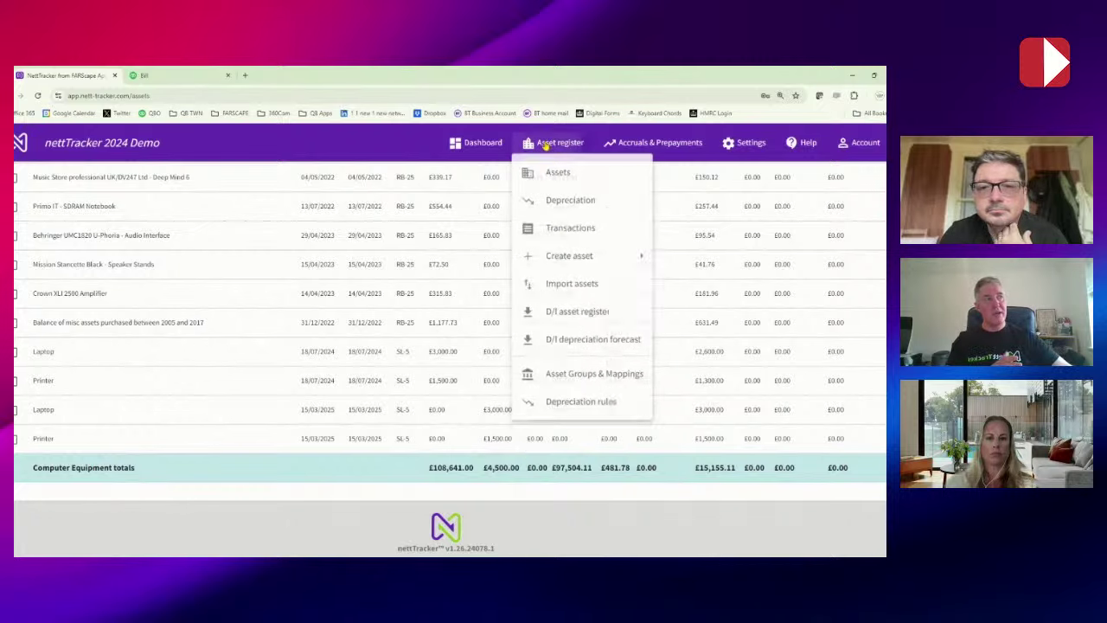
{"action": "left_click", "coordinate": [555, 204]}
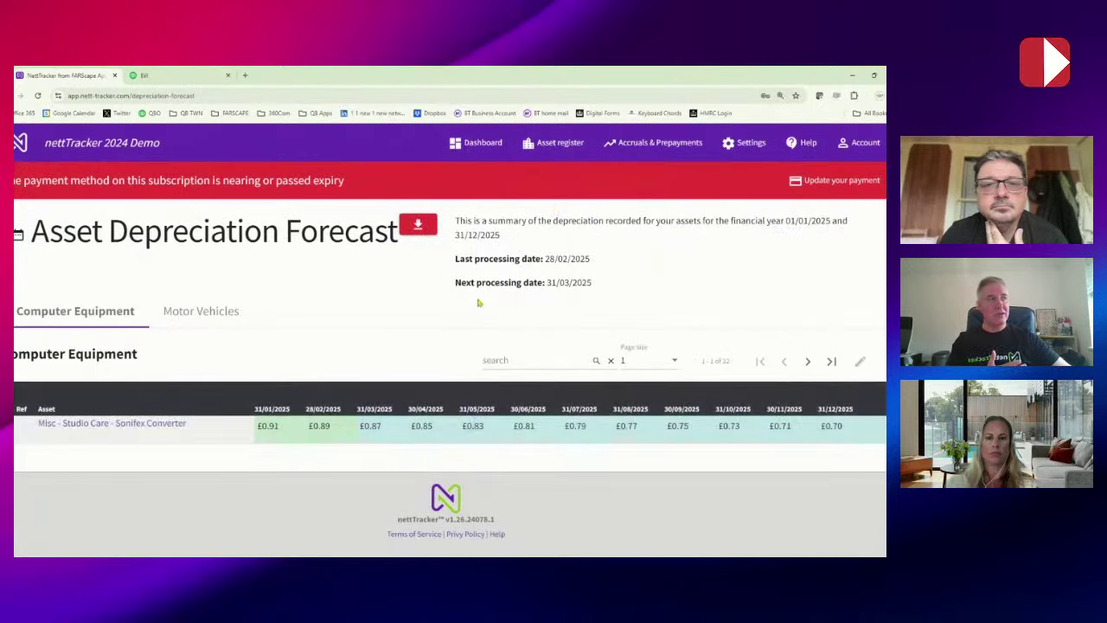
{"action": "left_click", "coordinate": [647, 361]}
{"action": "left_click", "coordinate": [634, 448]}
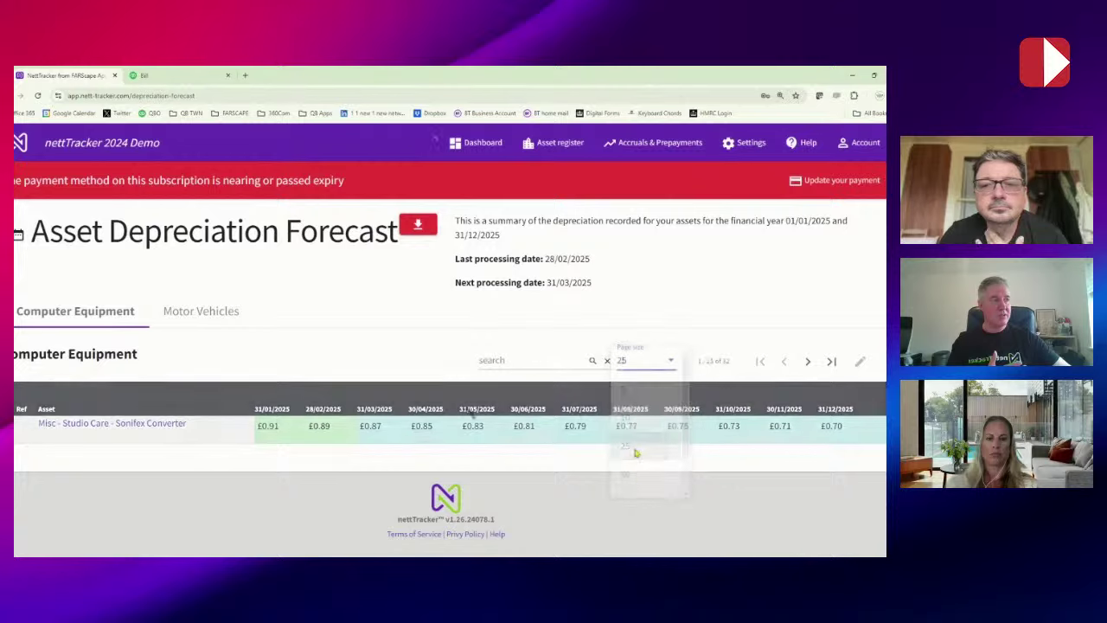
{"action": "left_click", "coordinate": [808, 361]}
{"action": "scroll", "coordinate": [752, 398], "scroll_direction": "down", "scroll_amount": 2}
{"action": "scroll", "coordinate": [752, 398], "scroll_direction": "down", "scroll_amount": 2}
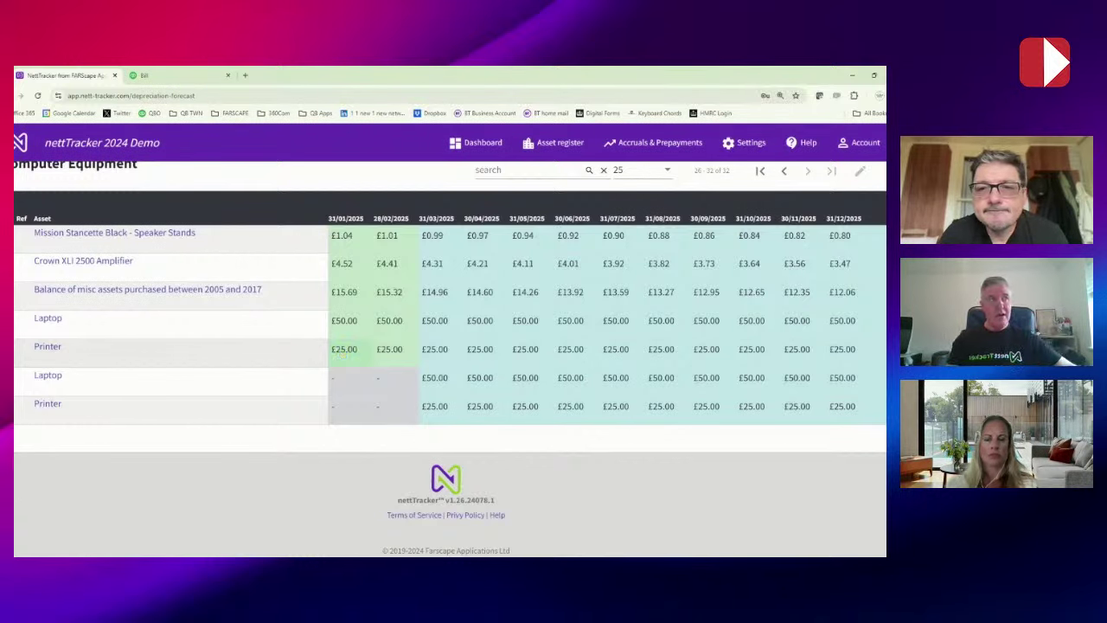
- Run company processing from the dashboard for the outstanding periods with processing date 31/03/2025
{"action": "left_click", "coordinate": [464, 146]}
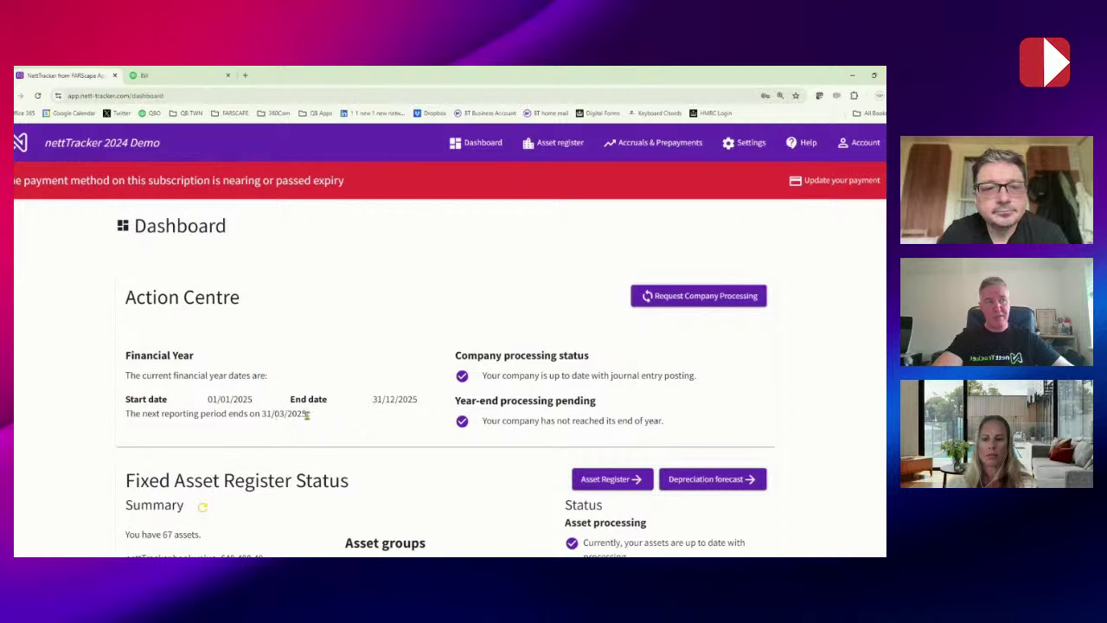
{"action": "left_click", "coordinate": [668, 299]}
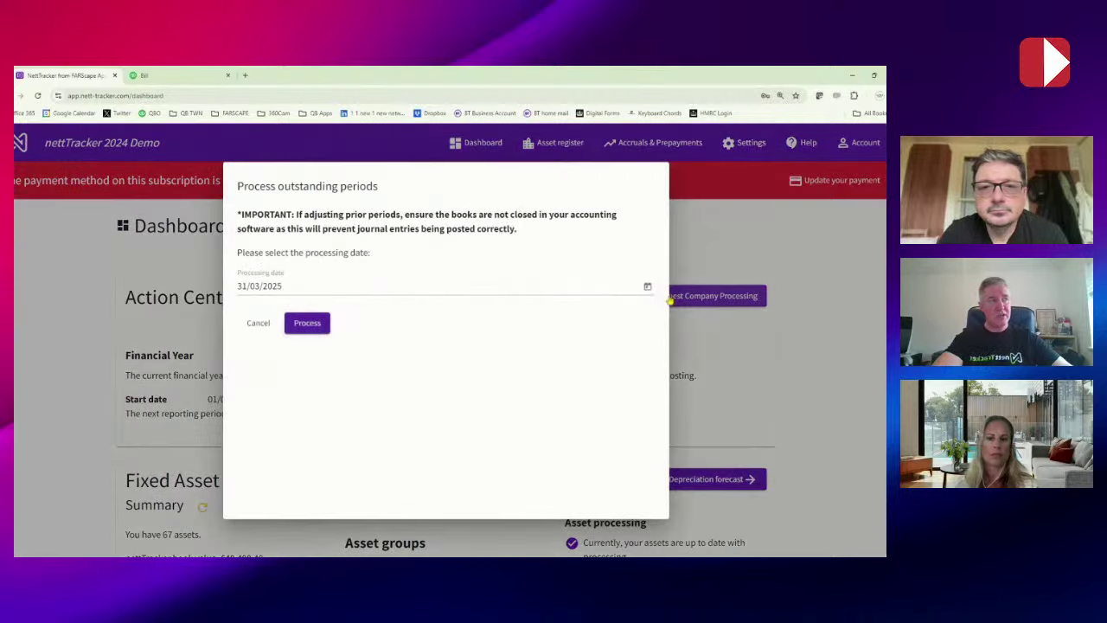
{"action": "left_click", "coordinate": [309, 329]}
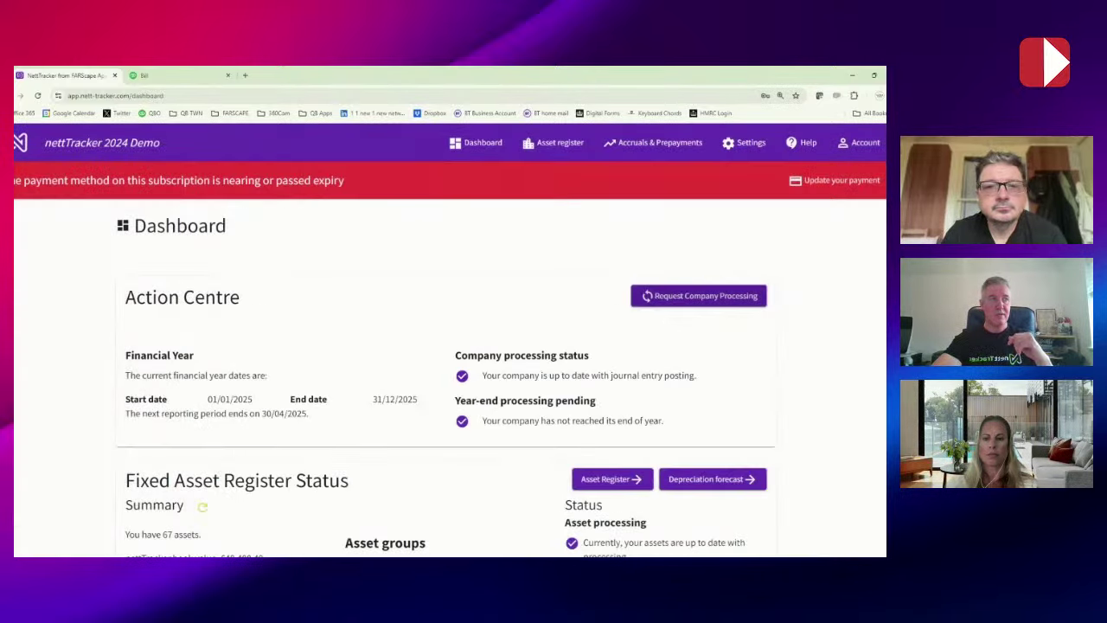
- Refresh the book values in the dashboard's Fixed Asset Register summary
{"action": "scroll", "coordinate": [290, 412], "scroll_direction": "down", "scroll_amount": 1}
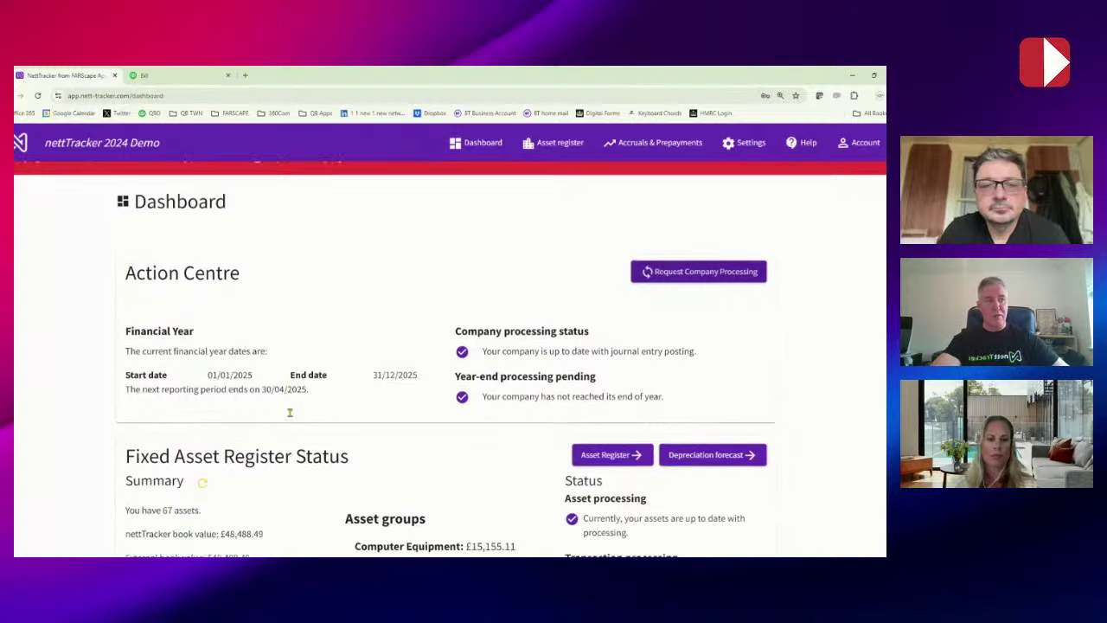
{"action": "scroll", "coordinate": [287, 370], "scroll_direction": "down", "scroll_amount": 1}
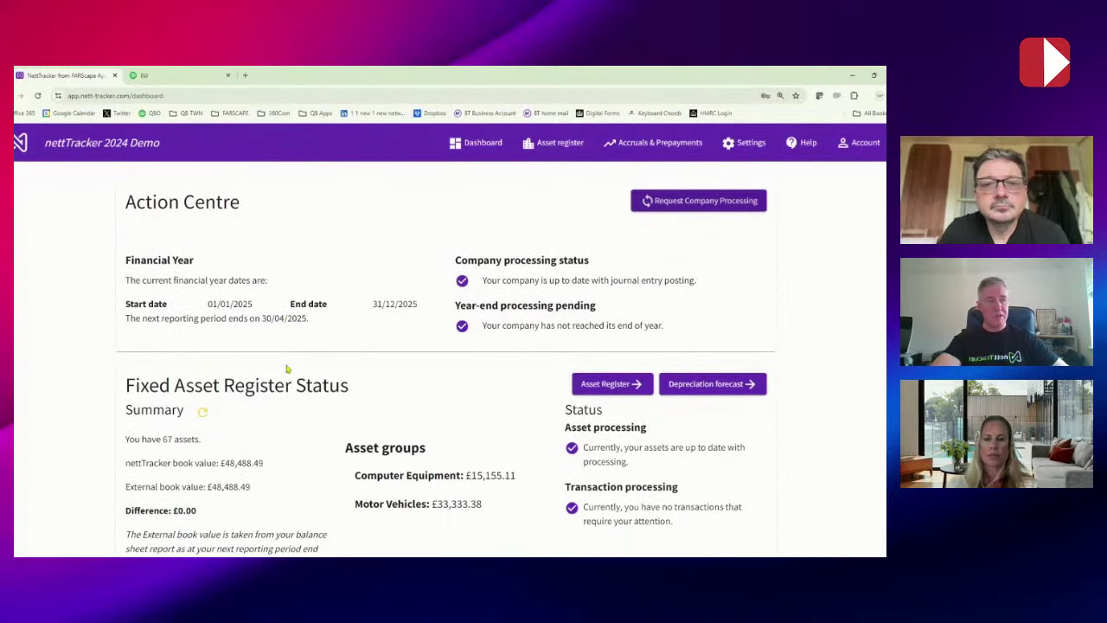
{"action": "left_click", "coordinate": [204, 415]}
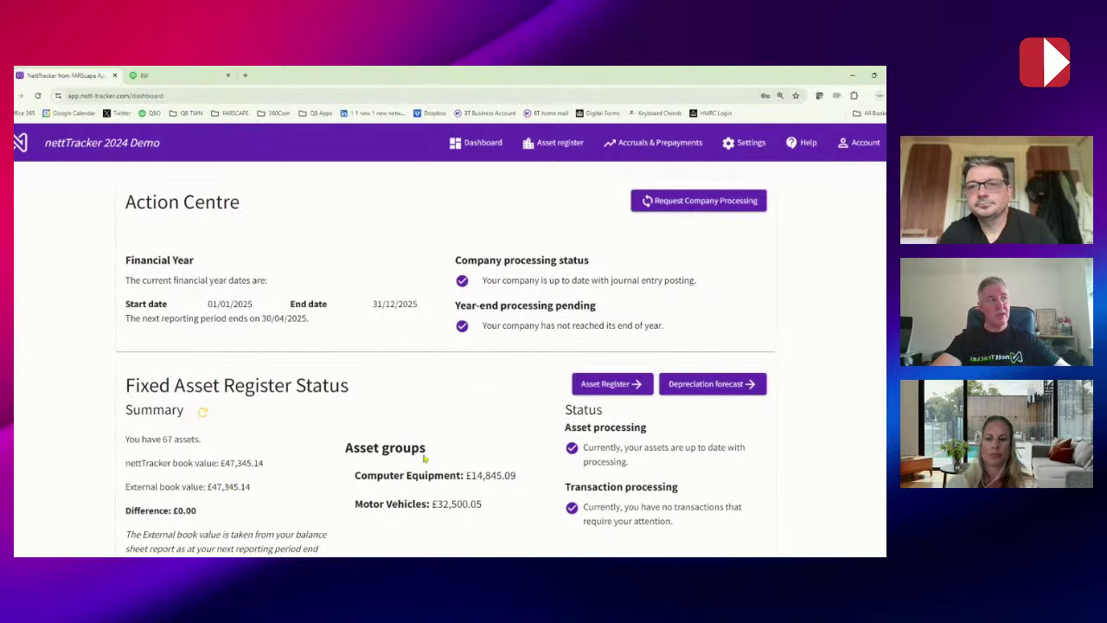
- Check the depreciation reversal options for deleting the Computer Equipment laptop acquired 15/03/2025, leaving the asset in the register
{"action": "left_click", "coordinate": [583, 388]}
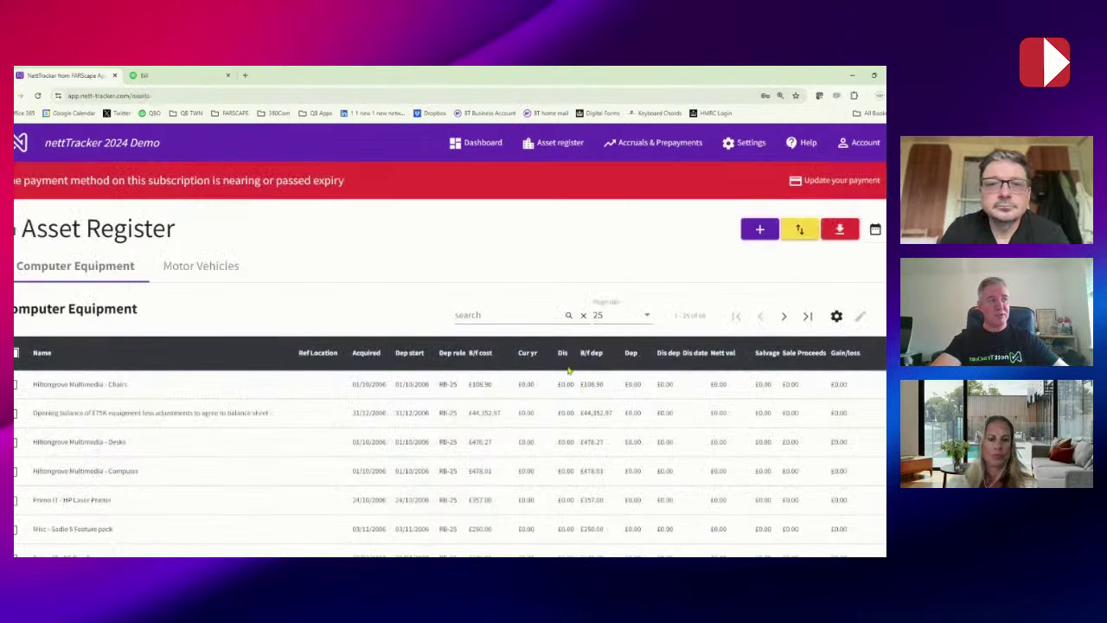
{"action": "left_click", "coordinate": [808, 318]}
{"action": "scroll", "coordinate": [657, 372], "scroll_direction": "down", "scroll_amount": 5}
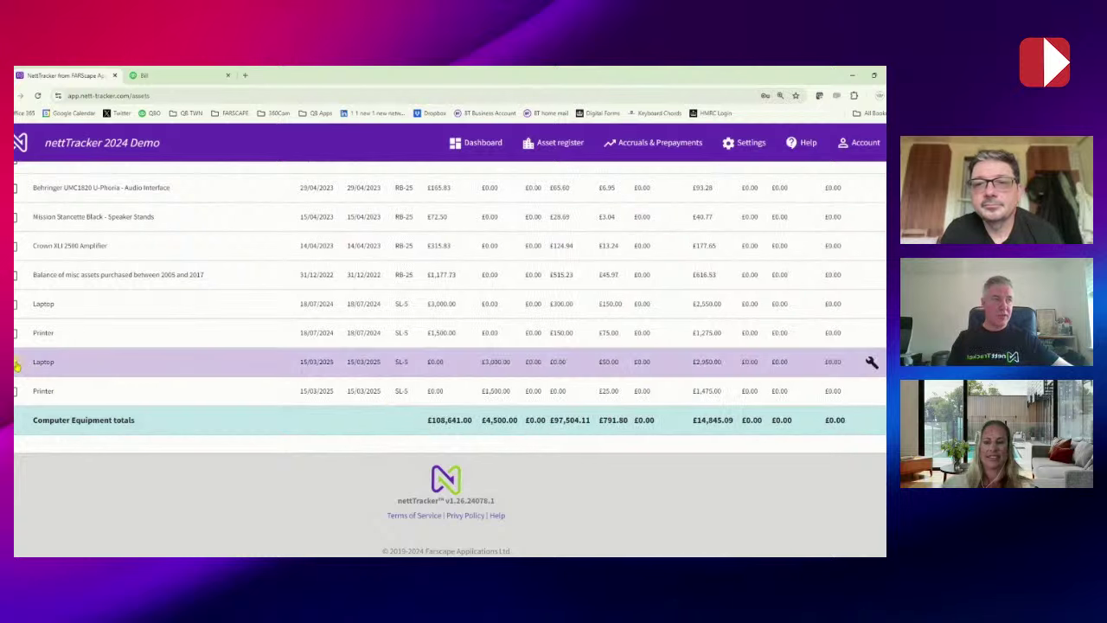
{"action": "left_click", "coordinate": [872, 364]}
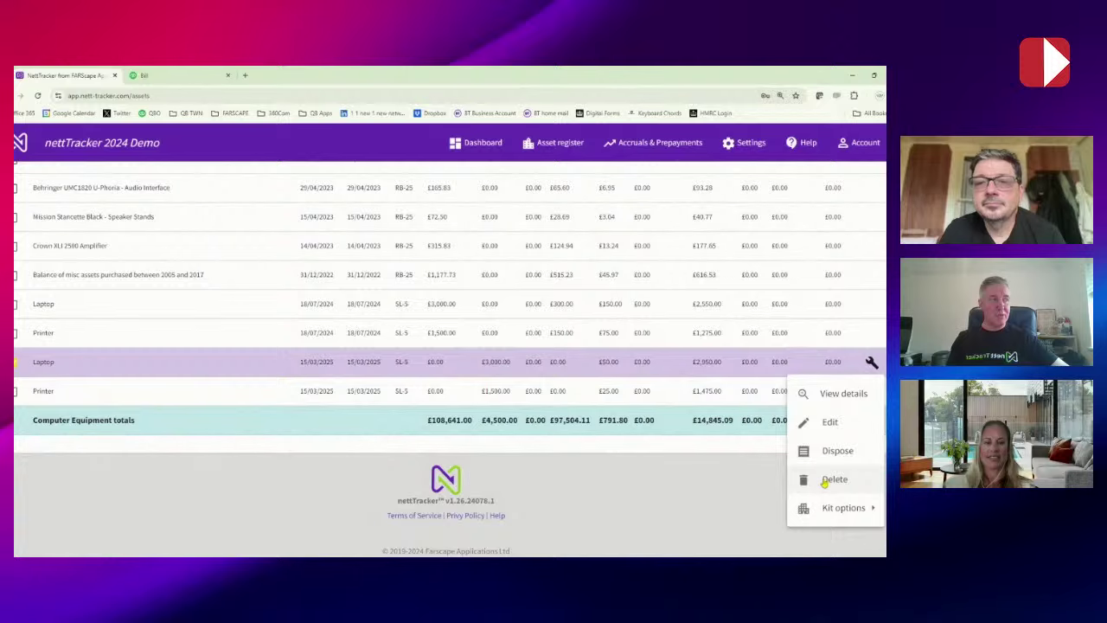
{"action": "left_click", "coordinate": [831, 479]}
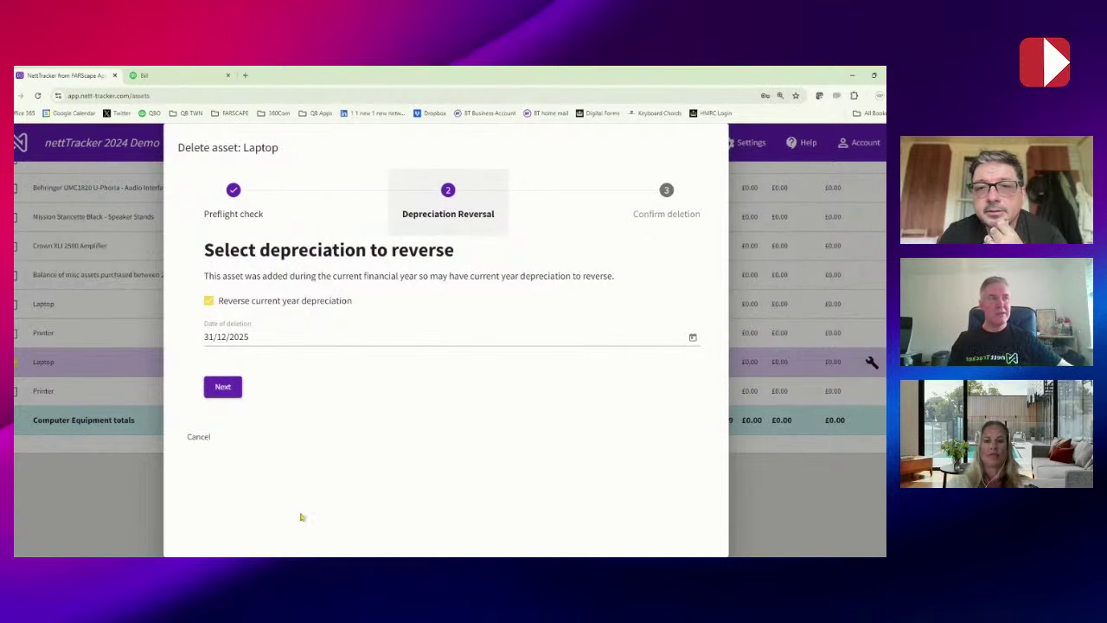
{"action": "left_click", "coordinate": [210, 439]}
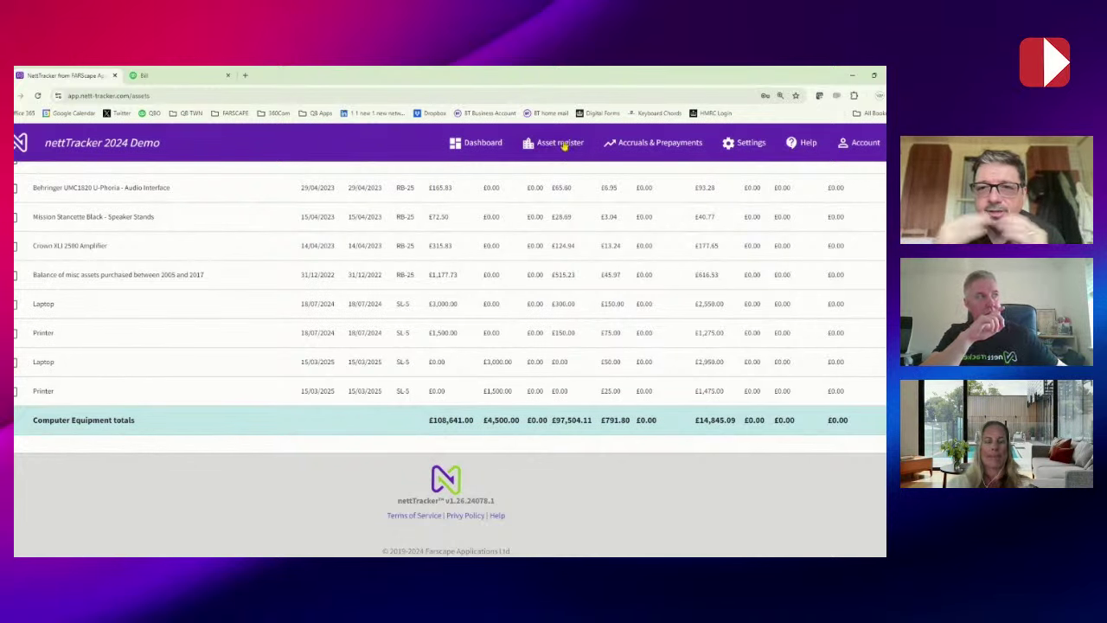
- Examine the list of depreciation rules set up for the asset register
{"action": "left_click", "coordinate": [624, 148]}
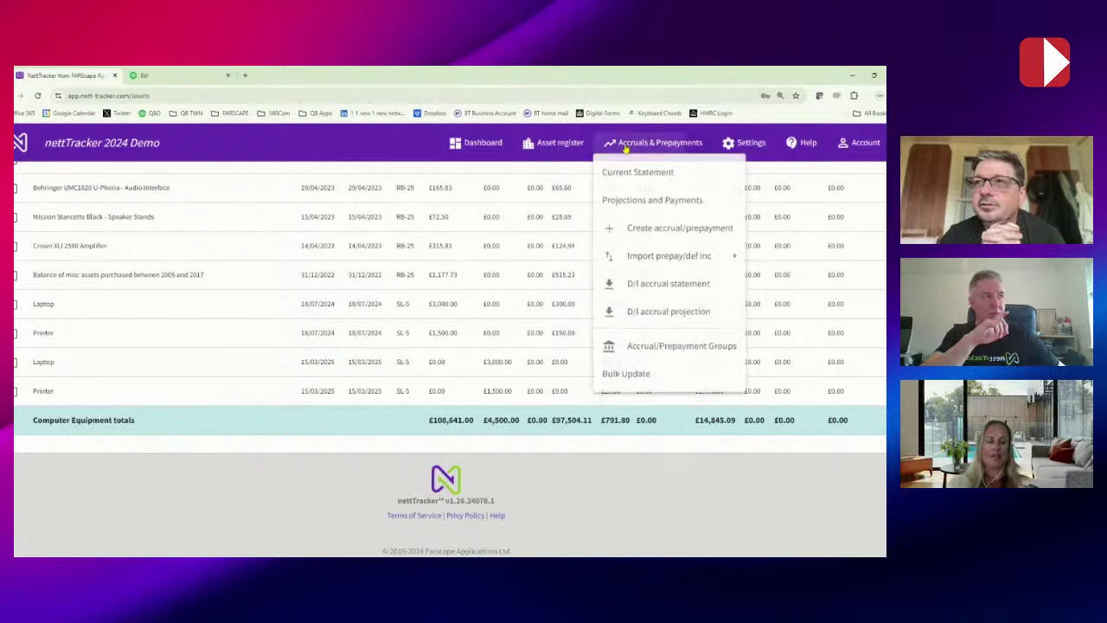
{"action": "left_click", "coordinate": [534, 142]}
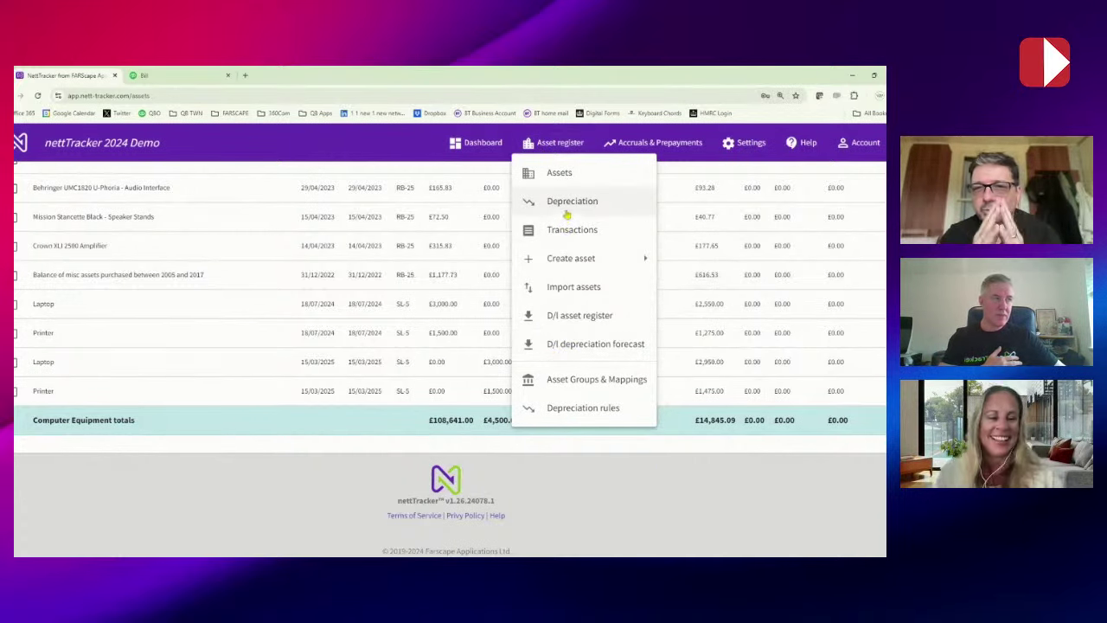
{"action": "left_click", "coordinate": [562, 416]}
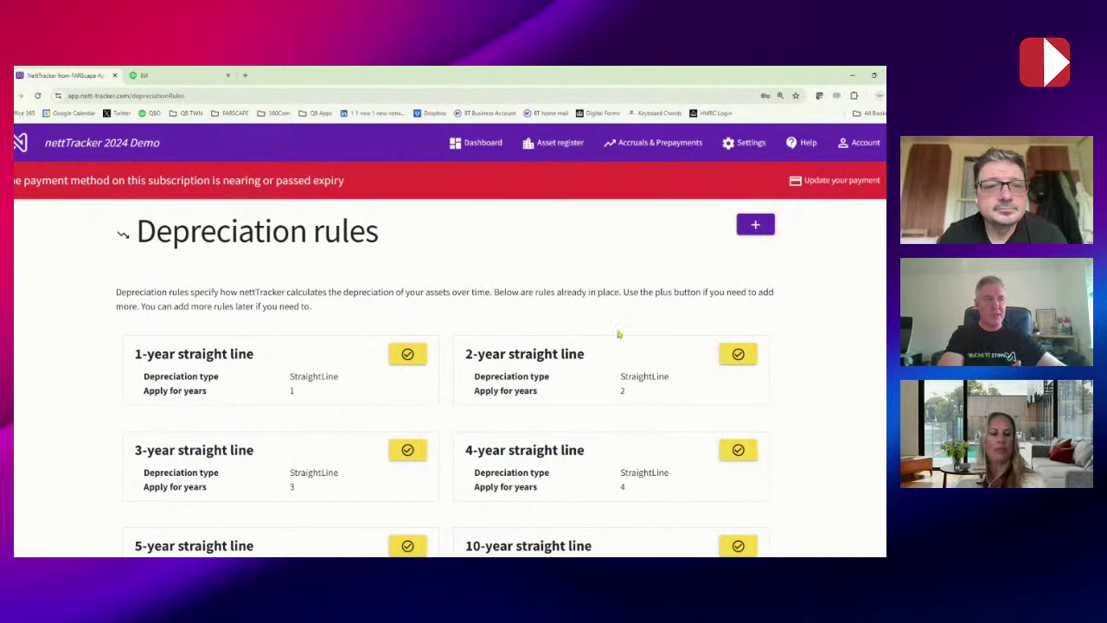
{"action": "scroll", "coordinate": [619, 334], "scroll_direction": "down", "scroll_amount": 2}
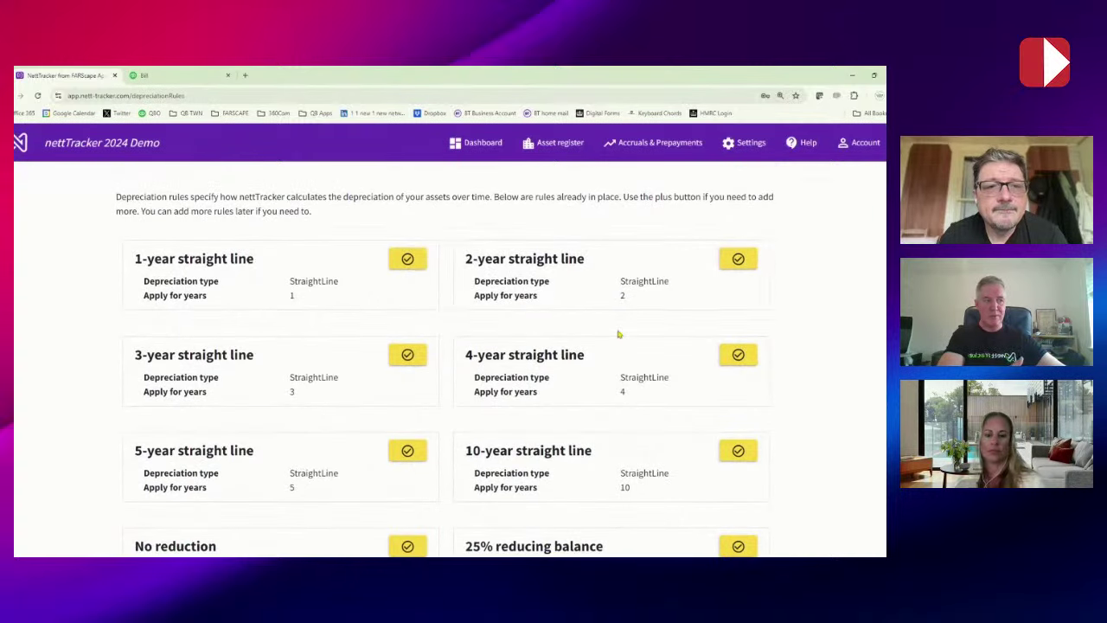
{"action": "scroll", "coordinate": [618, 334], "scroll_direction": "down", "scroll_amount": 2}
{"action": "scroll", "coordinate": [618, 334], "scroll_direction": "up", "scroll_amount": 3}
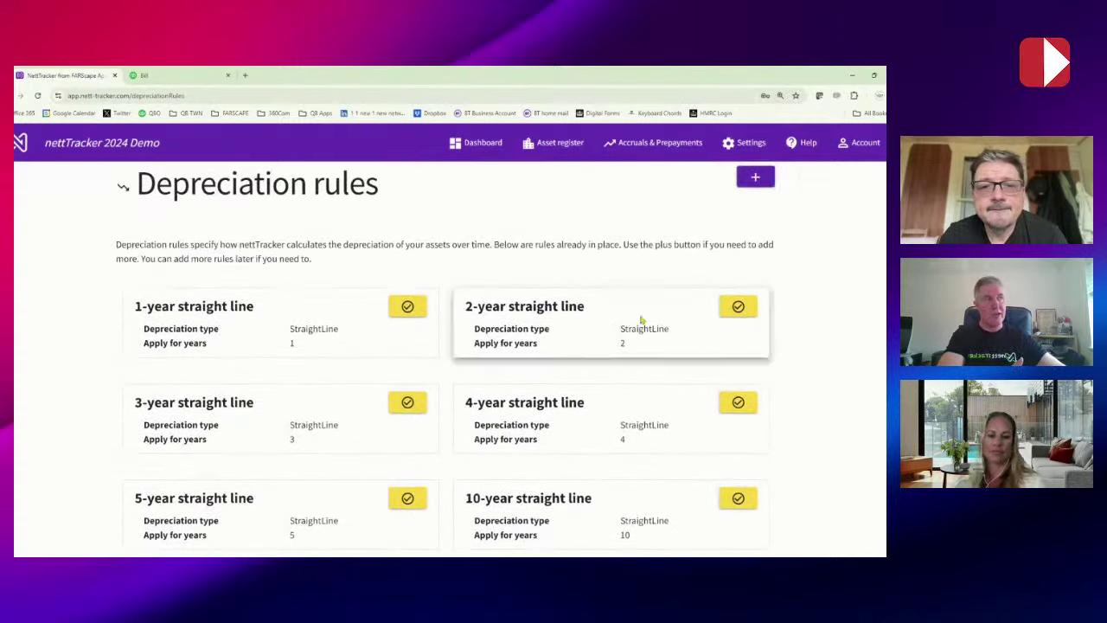
- Check which depreciation types are offered for a new depreciation rule, without creating the rule
{"action": "left_click", "coordinate": [754, 179]}
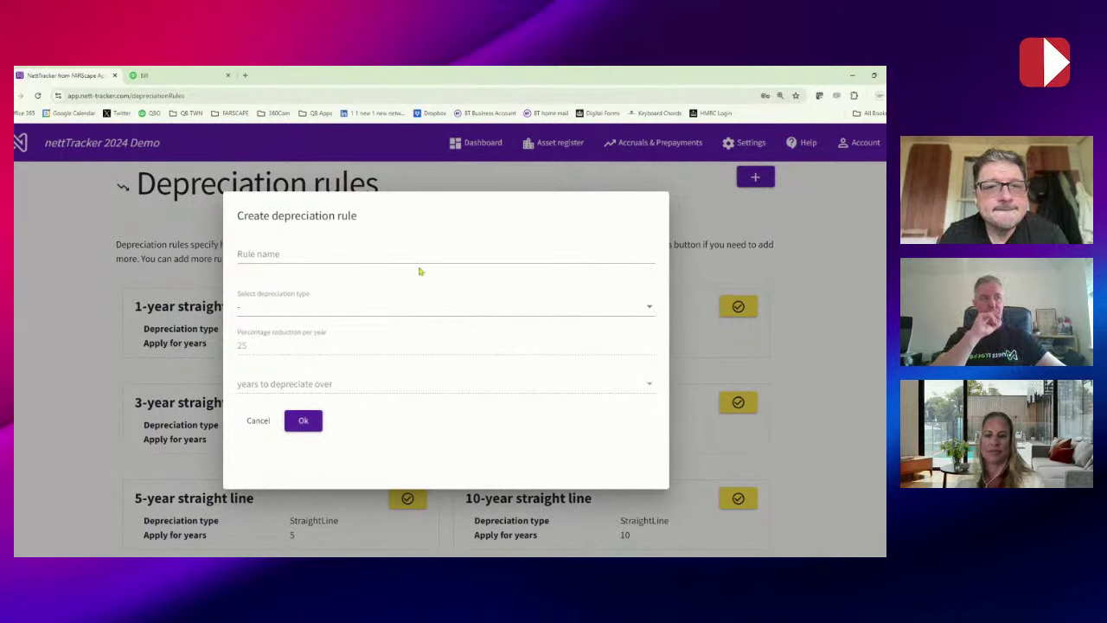
{"action": "left_click", "coordinate": [312, 254]}
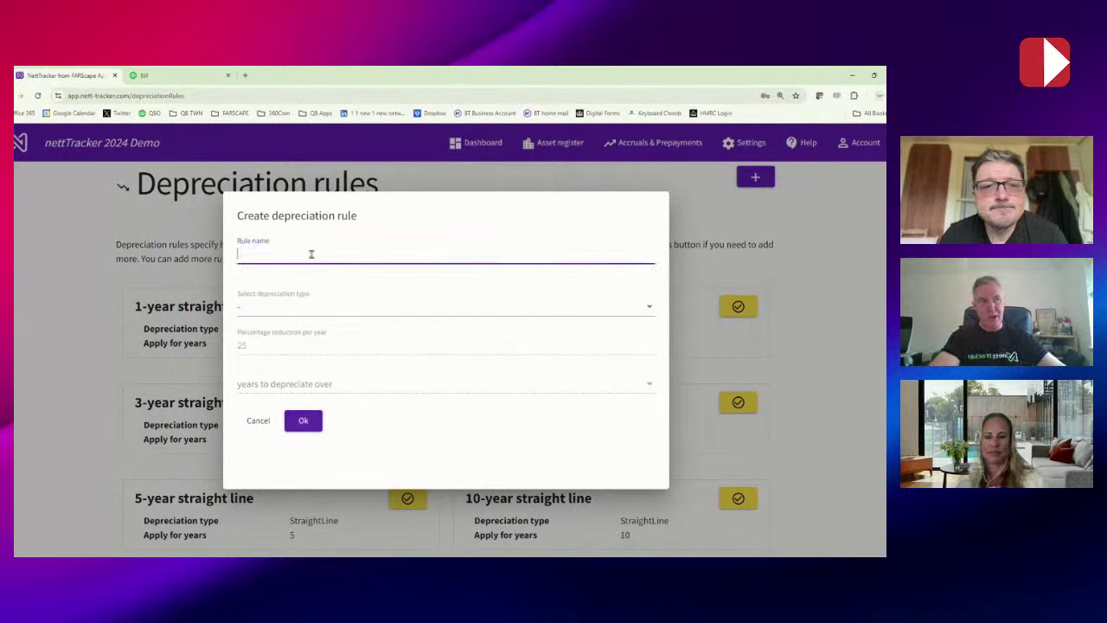
{"action": "left_click", "coordinate": [302, 306]}
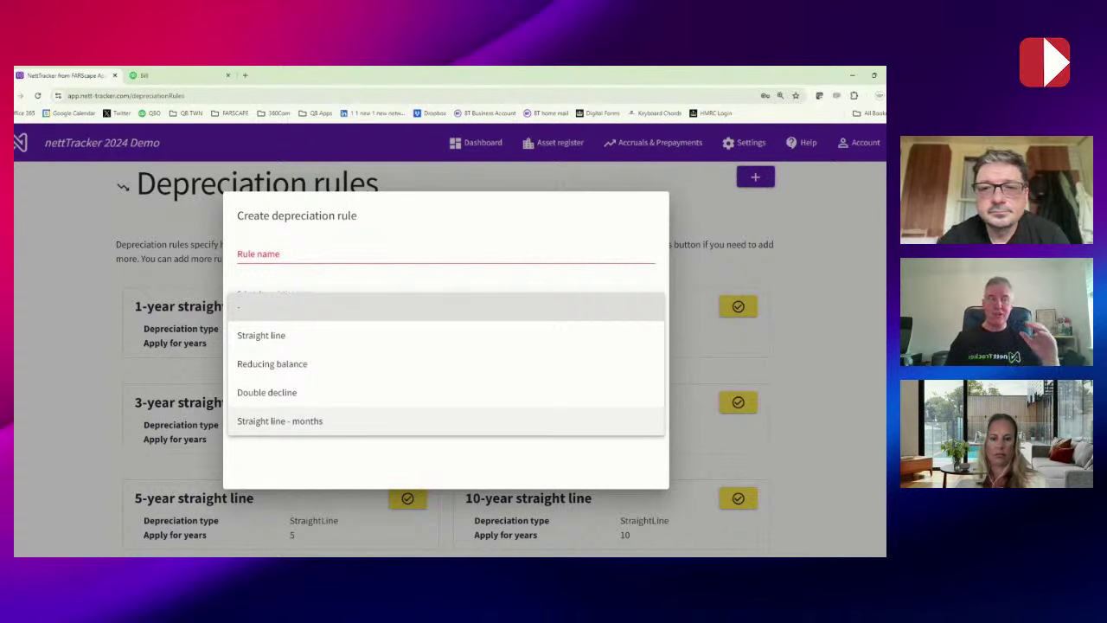
{"action": "left_click", "coordinate": [142, 275]}
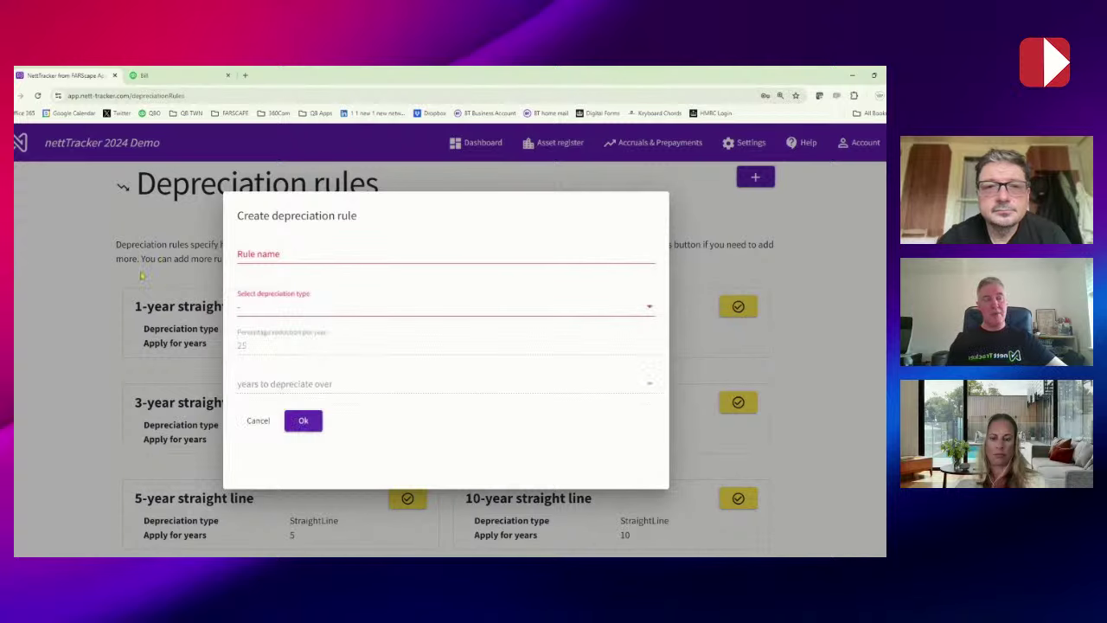
{"action": "left_click", "coordinate": [254, 424]}
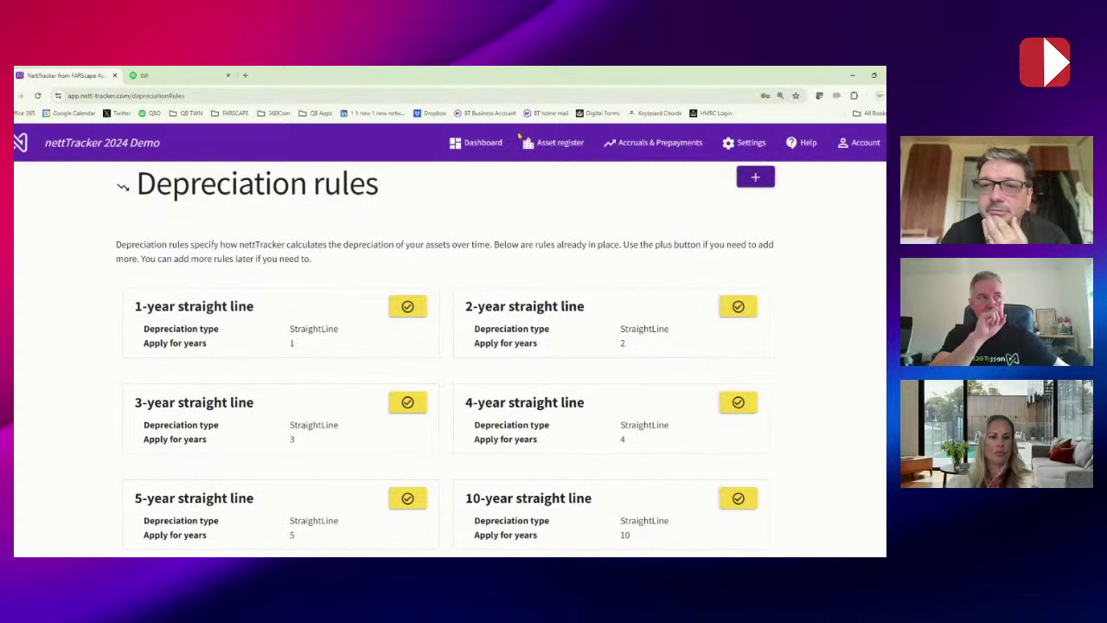
- Open the Motor Vehicles group in the asset register
{"action": "left_click", "coordinate": [480, 147]}
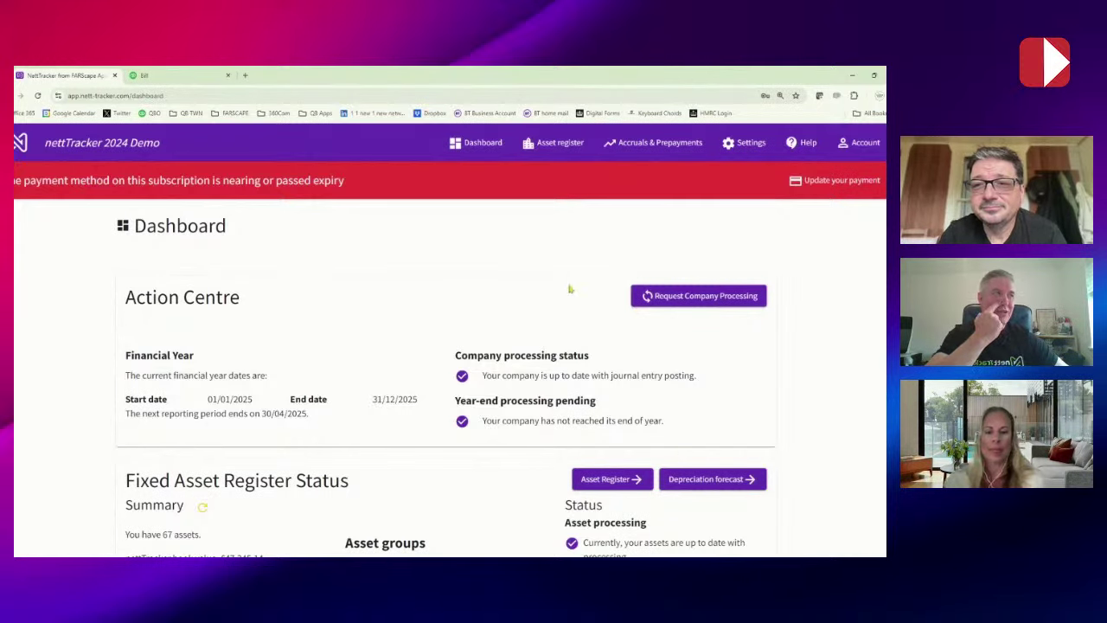
{"action": "left_click", "coordinate": [554, 142]}
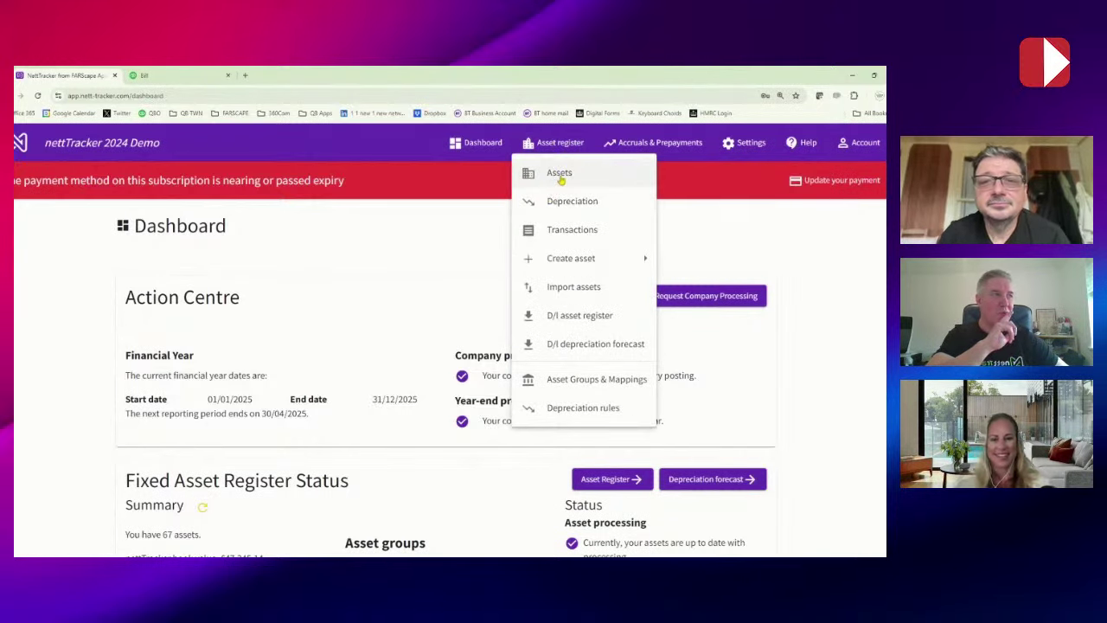
{"action": "left_click", "coordinate": [561, 174]}
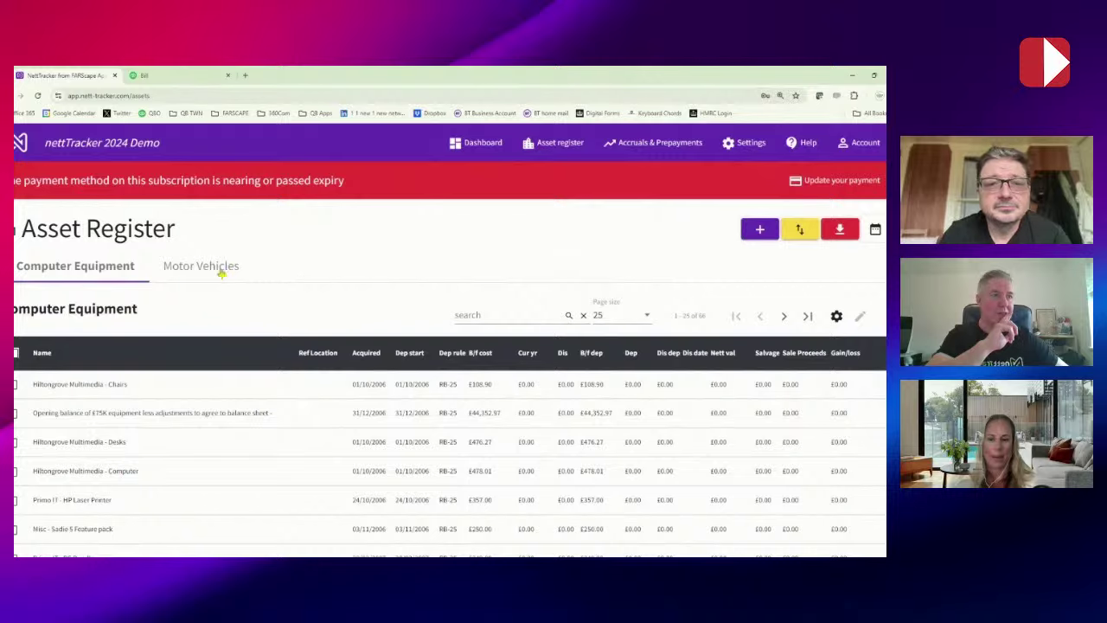
{"action": "left_click", "coordinate": [217, 268]}
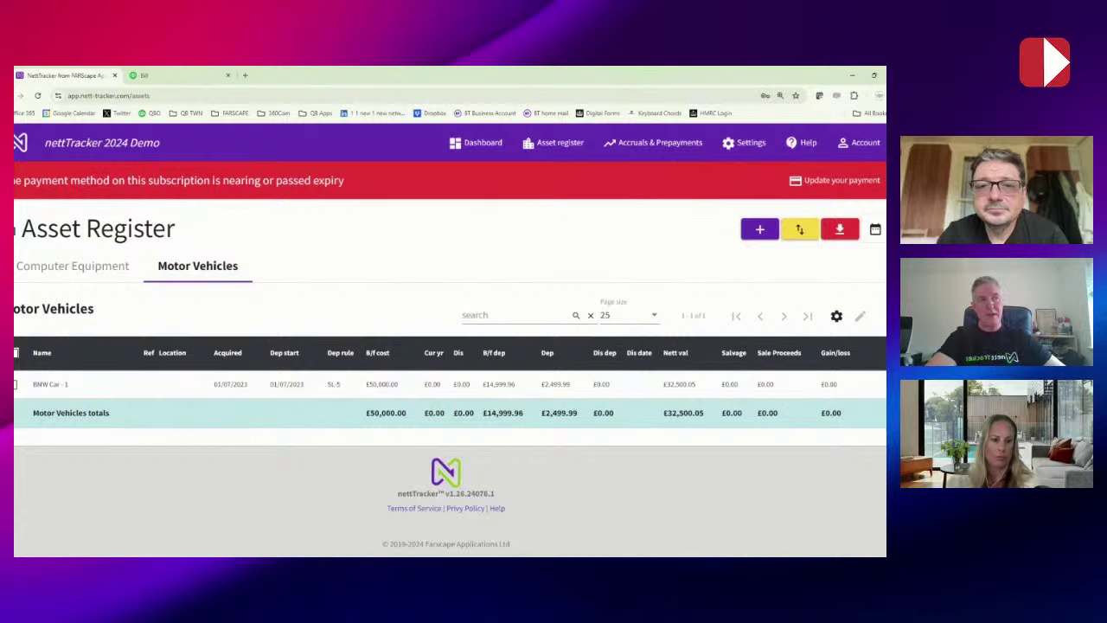
- Dispose of the asset BMW Car - 1 on 15/04/2025 with sale proceeds of £0, without reversing current year depreciation
{"action": "left_click", "coordinate": [217, 384]}
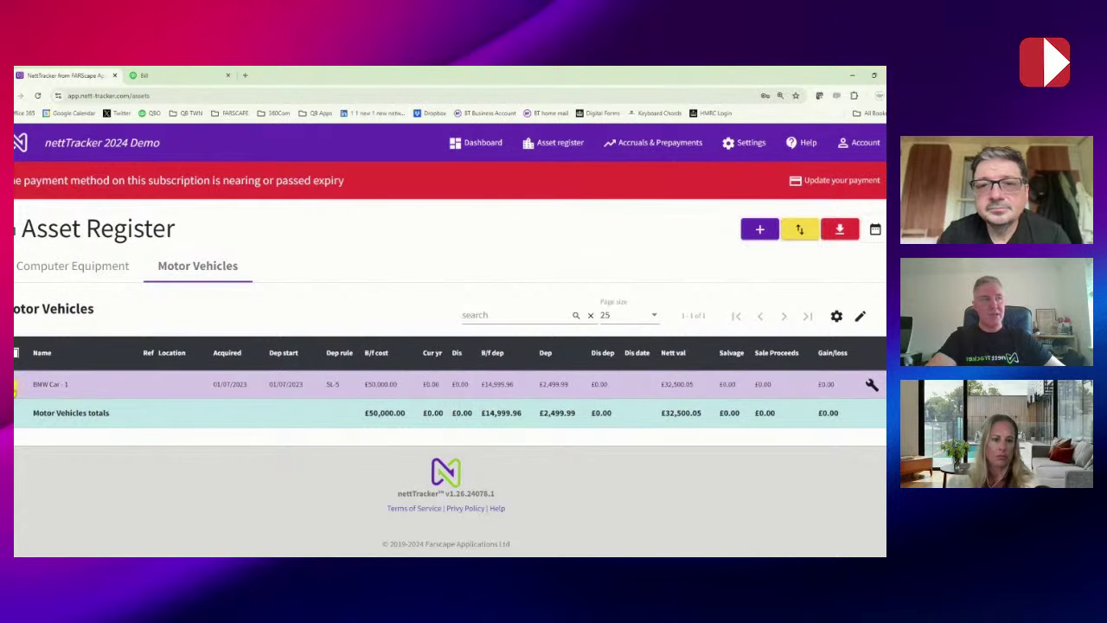
{"action": "left_click", "coordinate": [872, 386]}
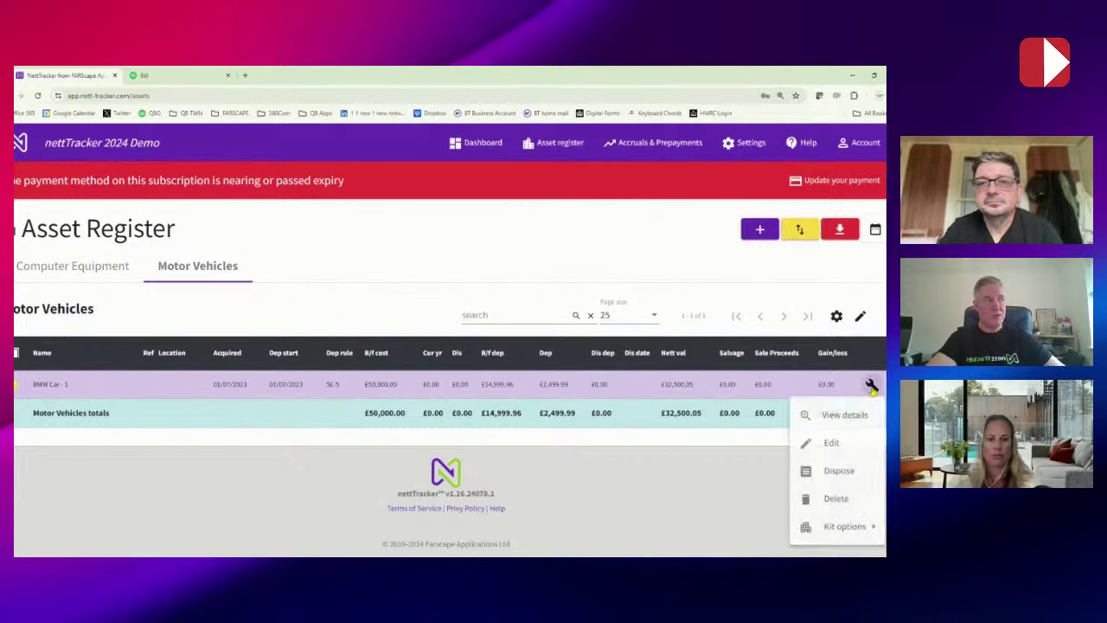
{"action": "left_click", "coordinate": [836, 472]}
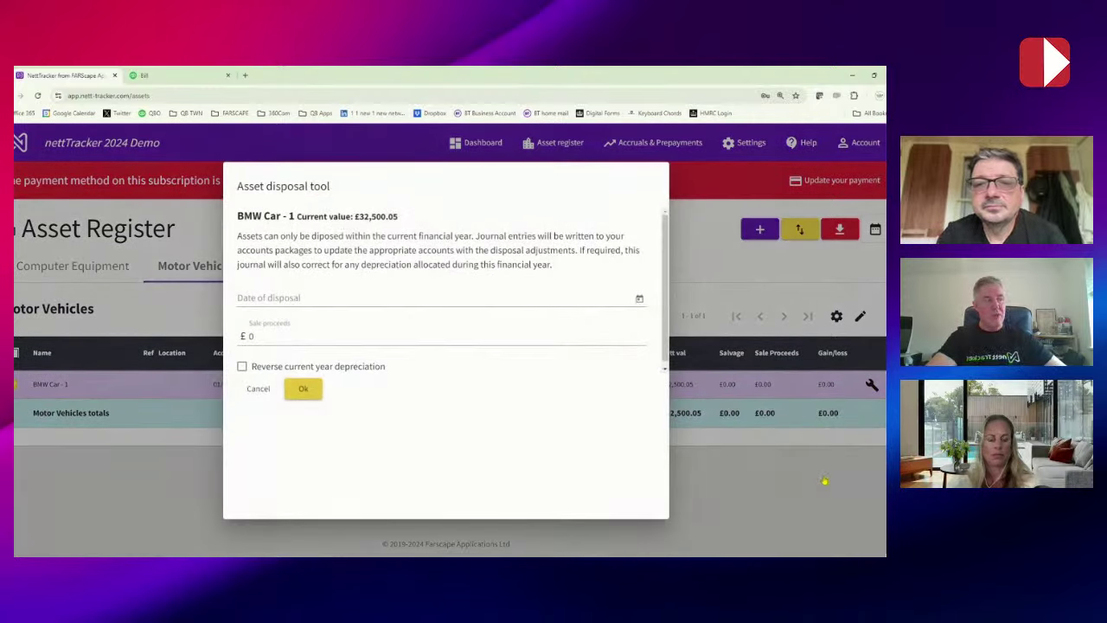
{"action": "left_click", "coordinate": [640, 299]}
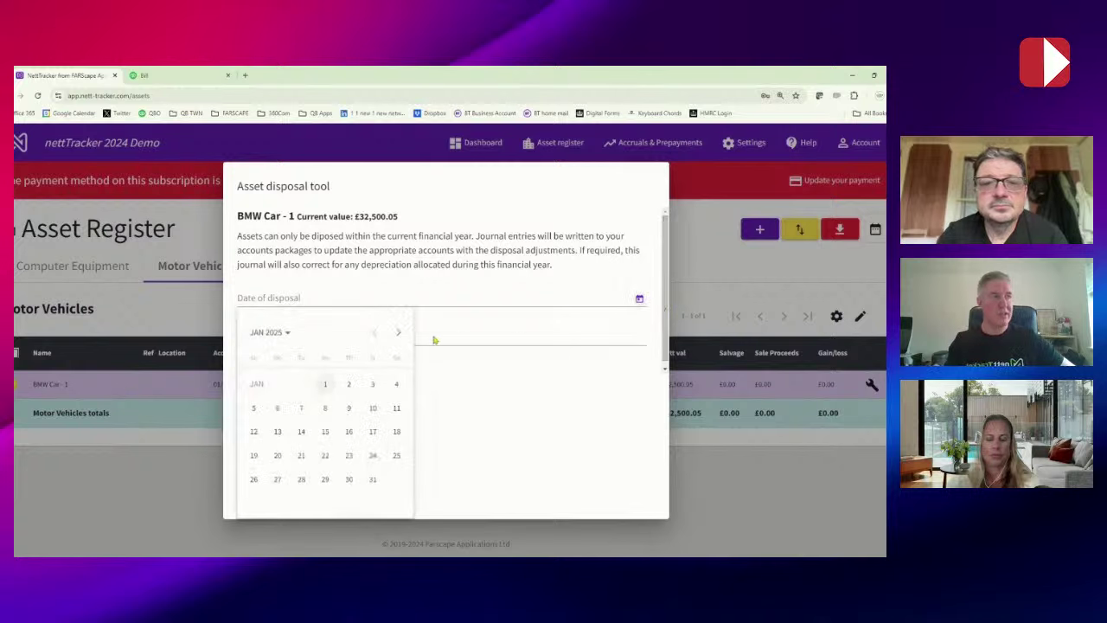
{"action": "left_click", "coordinate": [399, 332]}
{"action": "left_click", "coordinate": [399, 332]}
{"action": "left_click", "coordinate": [398, 332]}
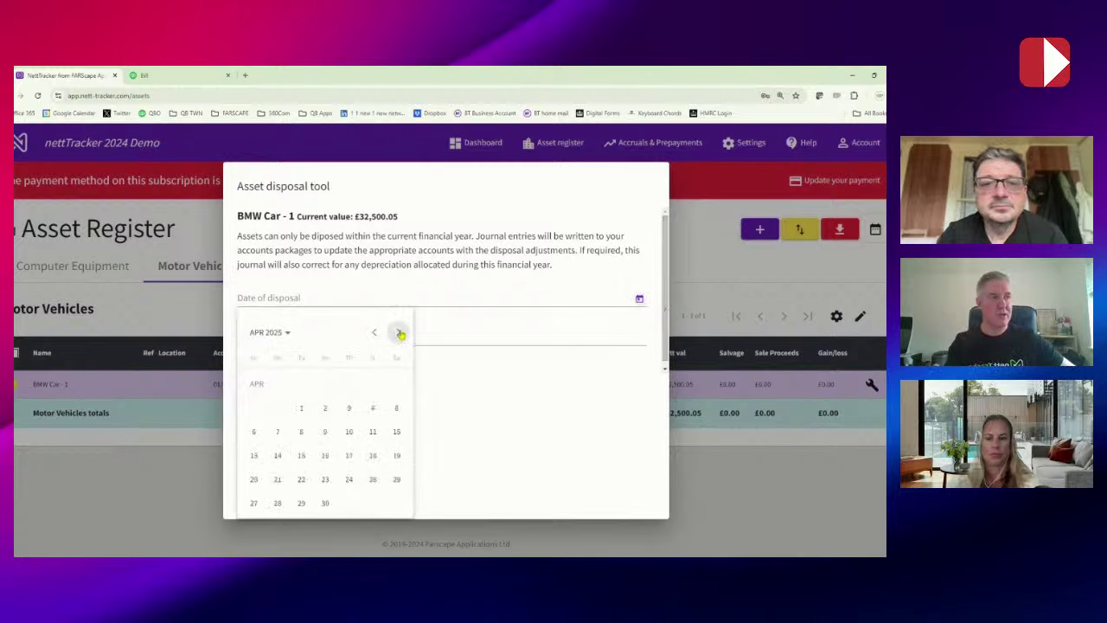
{"action": "left_click", "coordinate": [300, 456]}
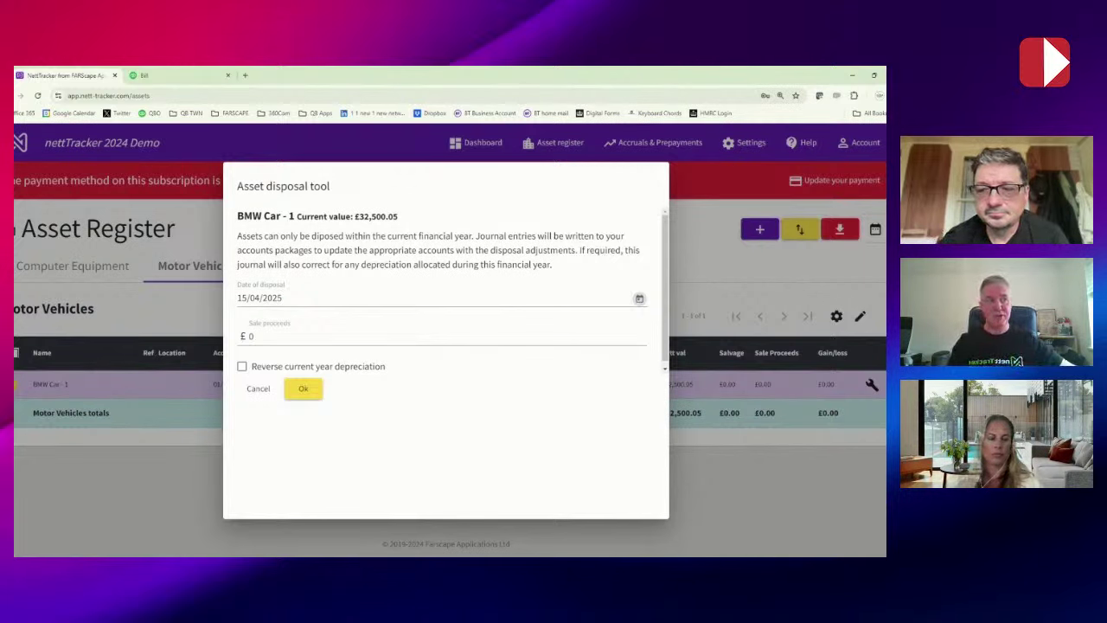
{"action": "left_click", "coordinate": [266, 335]}
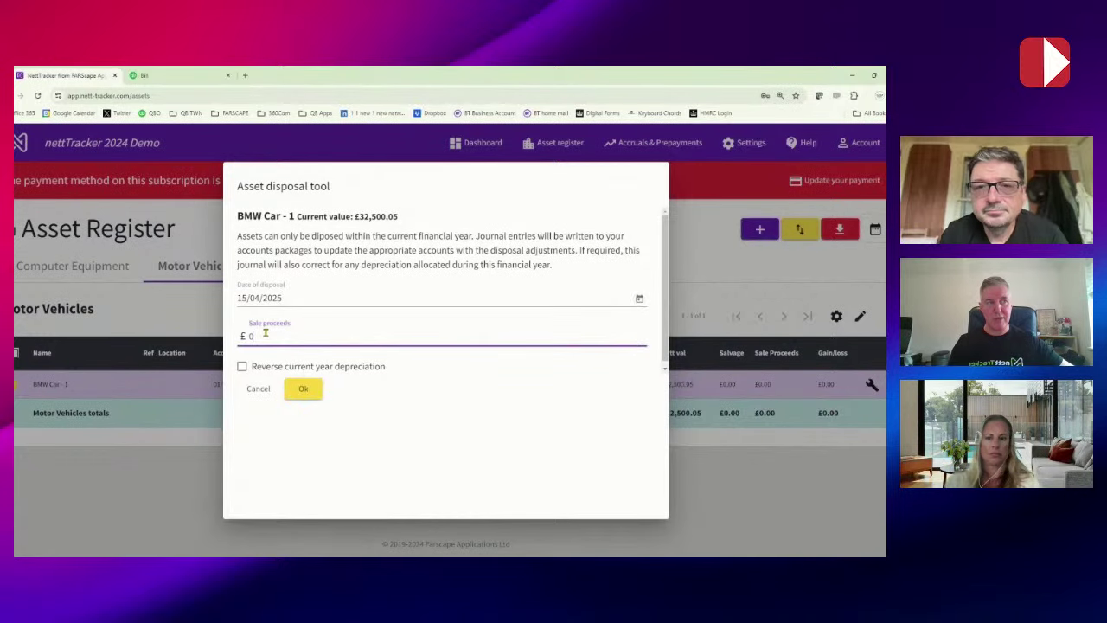
{"action": "left_click", "coordinate": [302, 390]}
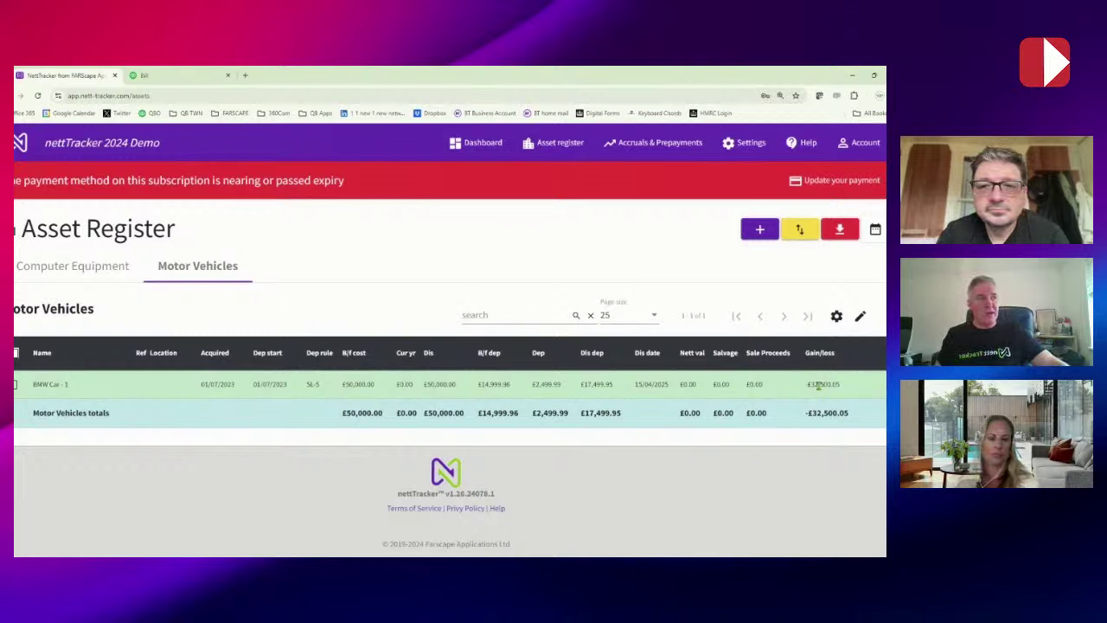
- Switch to QuickBooks and examine the disposal journal dated 15/04/2025 from the recent transactions, closing it when done
{"action": "left_click", "coordinate": [172, 75]}
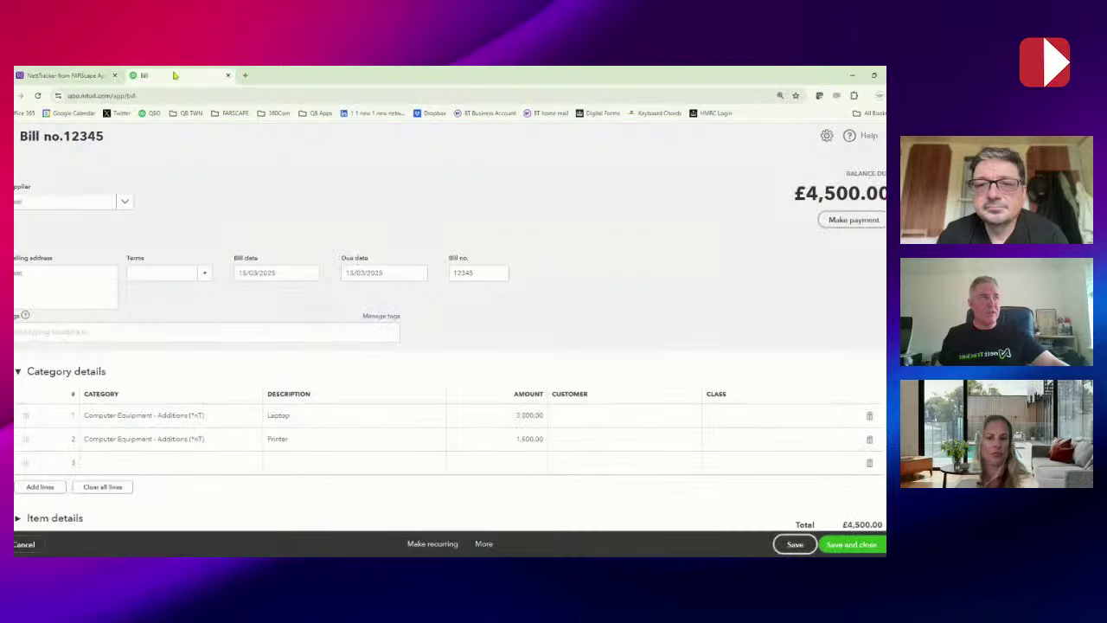
{"action": "left_click", "coordinate": [880, 135]}
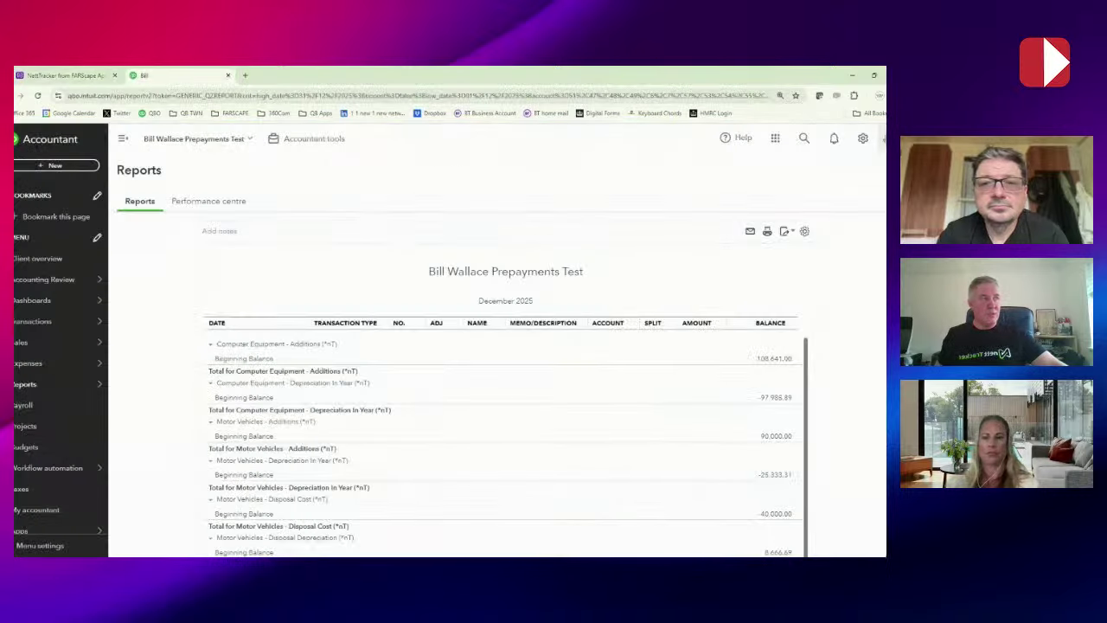
{"action": "left_click", "coordinate": [804, 139]}
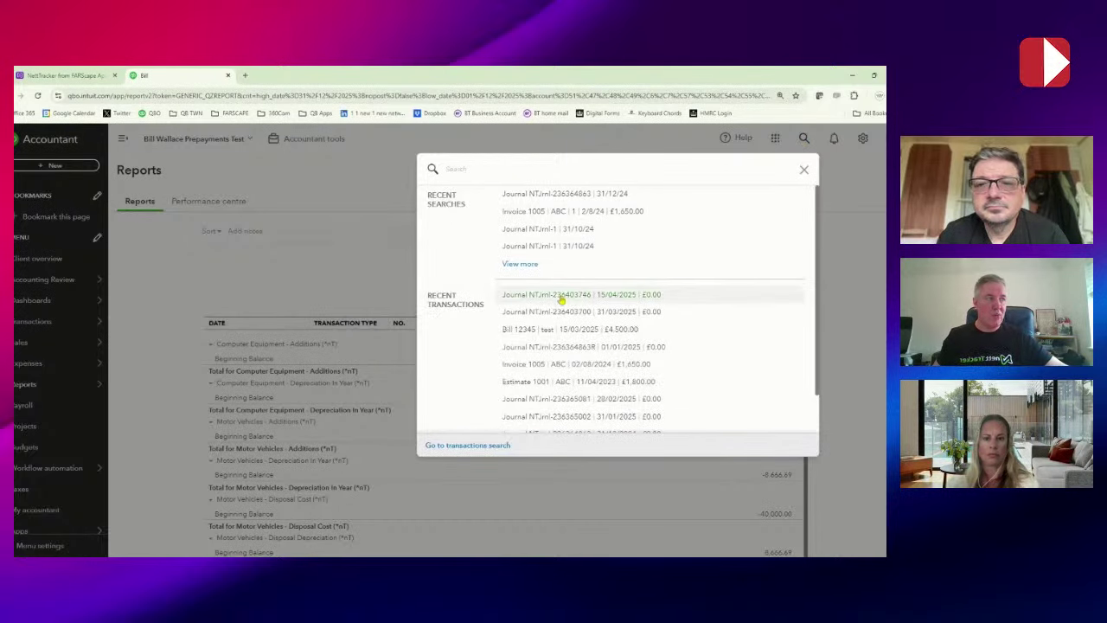
{"action": "left_click", "coordinate": [561, 296]}
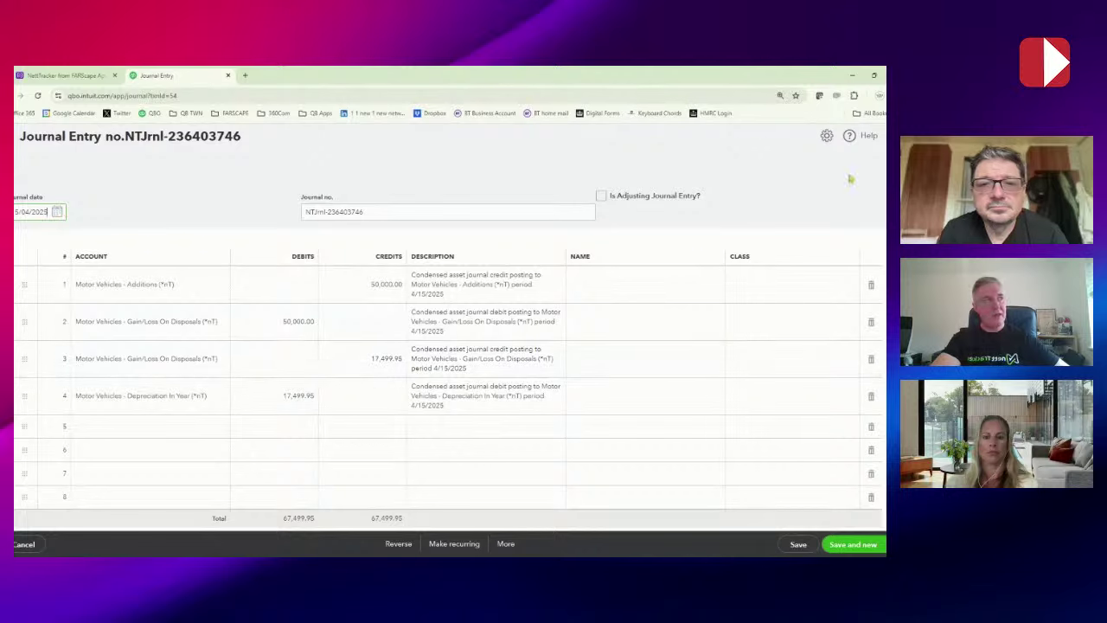
{"action": "left_click", "coordinate": [883, 138]}
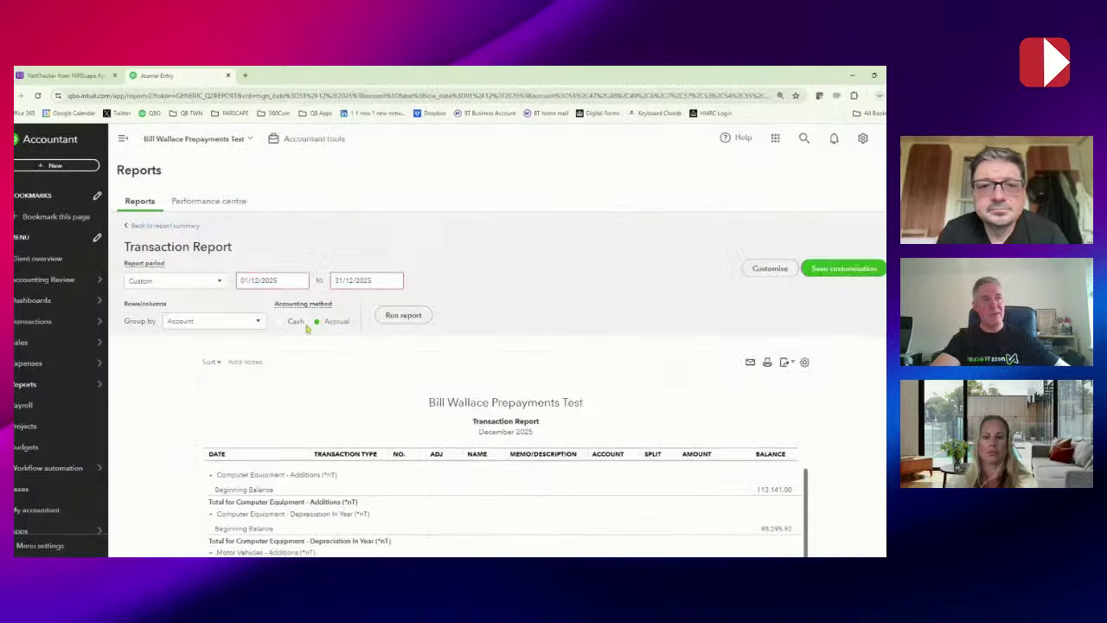
- Run the Profit and Loss report in QuickBooks for 01/04/2025 to 30/04/2025 and look at the disposal entry
{"action": "mouse_move", "coordinate": [60, 386]}
{"action": "left_click", "coordinate": [126, 385]}
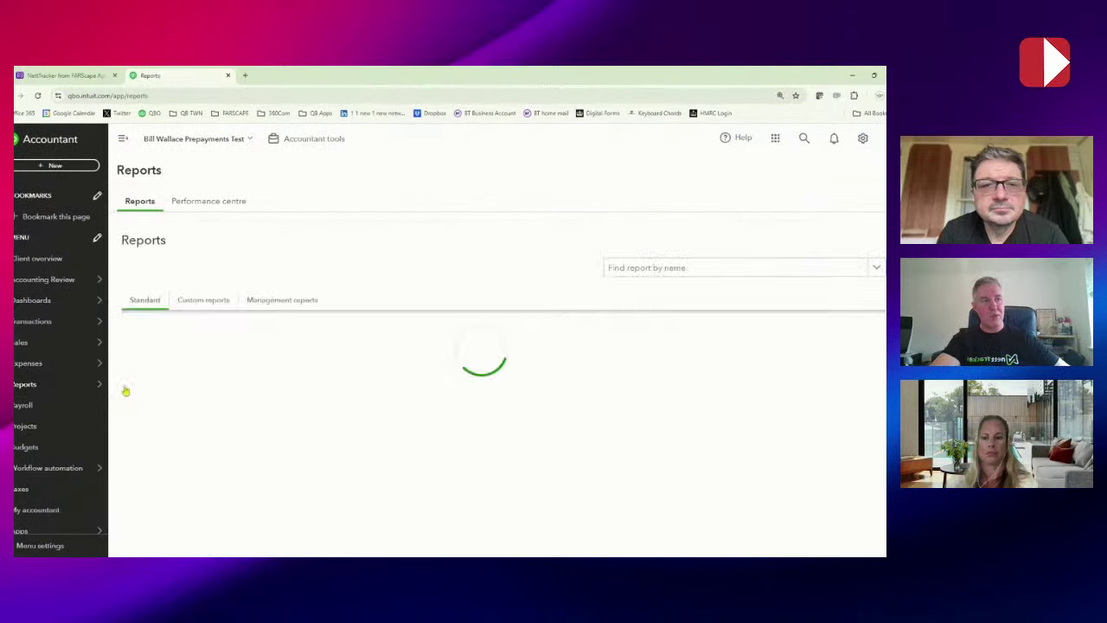
{"action": "left_click", "coordinate": [170, 424]}
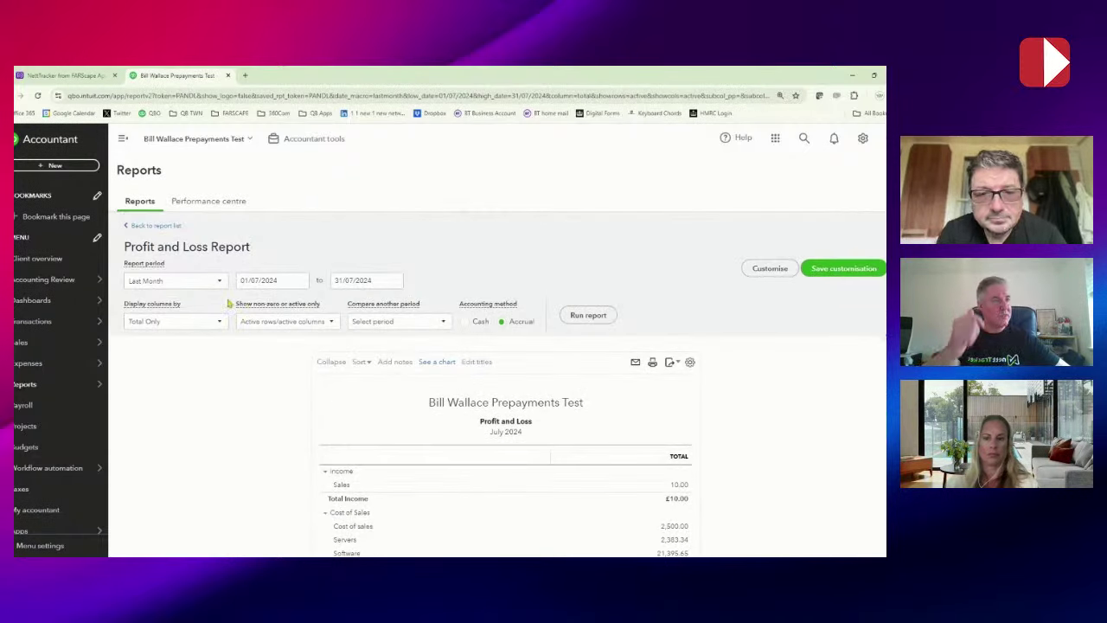
{"action": "left_click", "coordinate": [284, 281]}
{"action": "type", "text": "010425"}
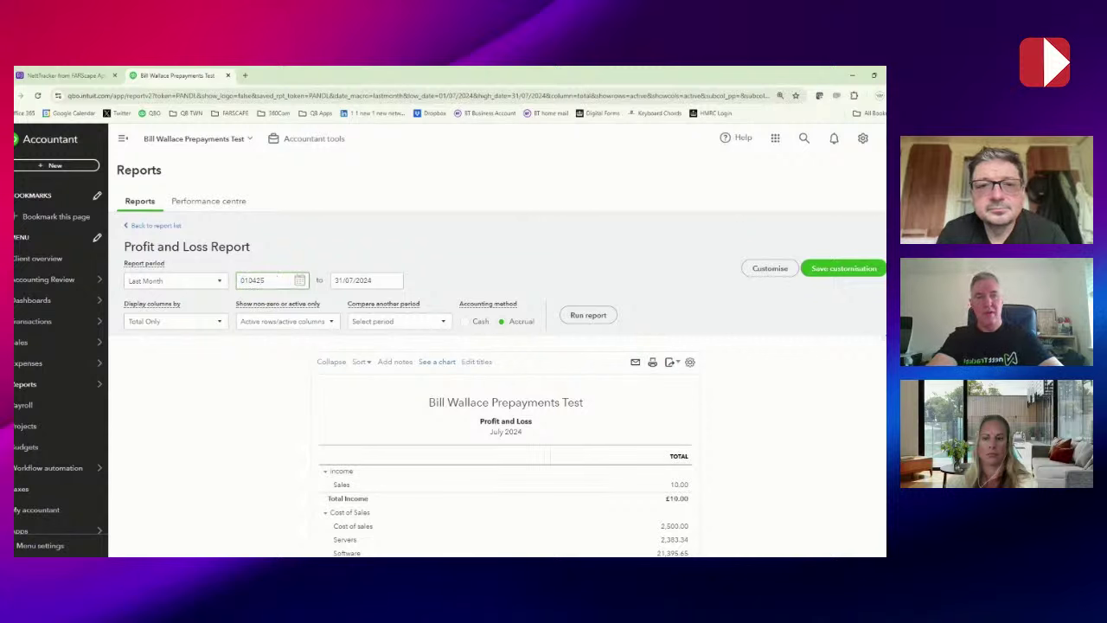
{"action": "key", "text": "Tab"}
{"action": "type", "text": "300425"}
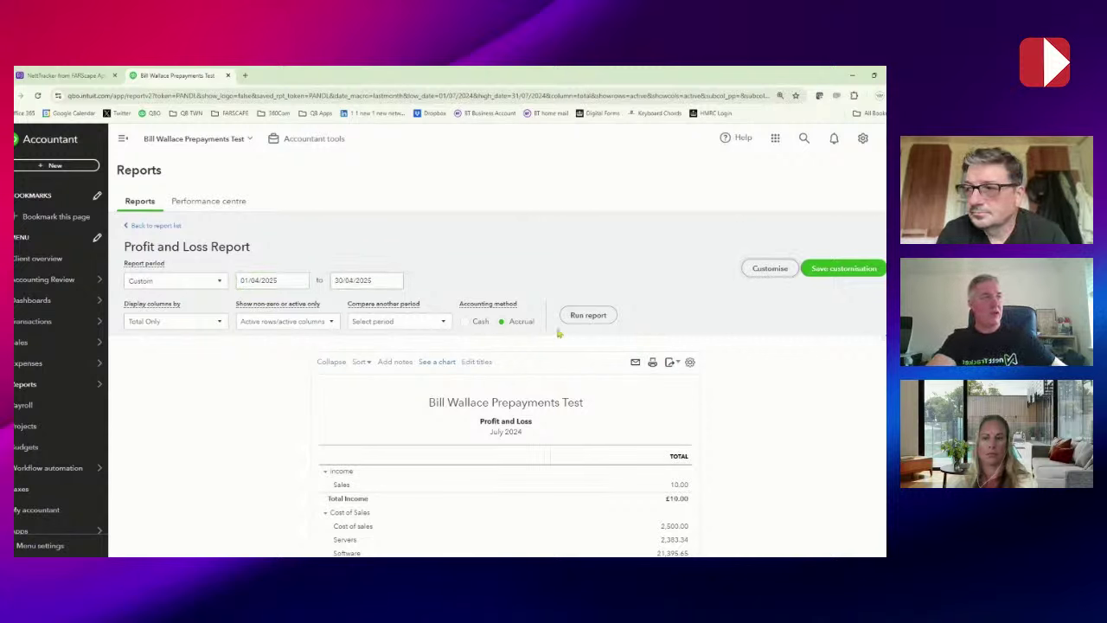
{"action": "left_click", "coordinate": [592, 319]}
{"action": "scroll", "coordinate": [594, 322], "scroll_direction": "down", "scroll_amount": 3}
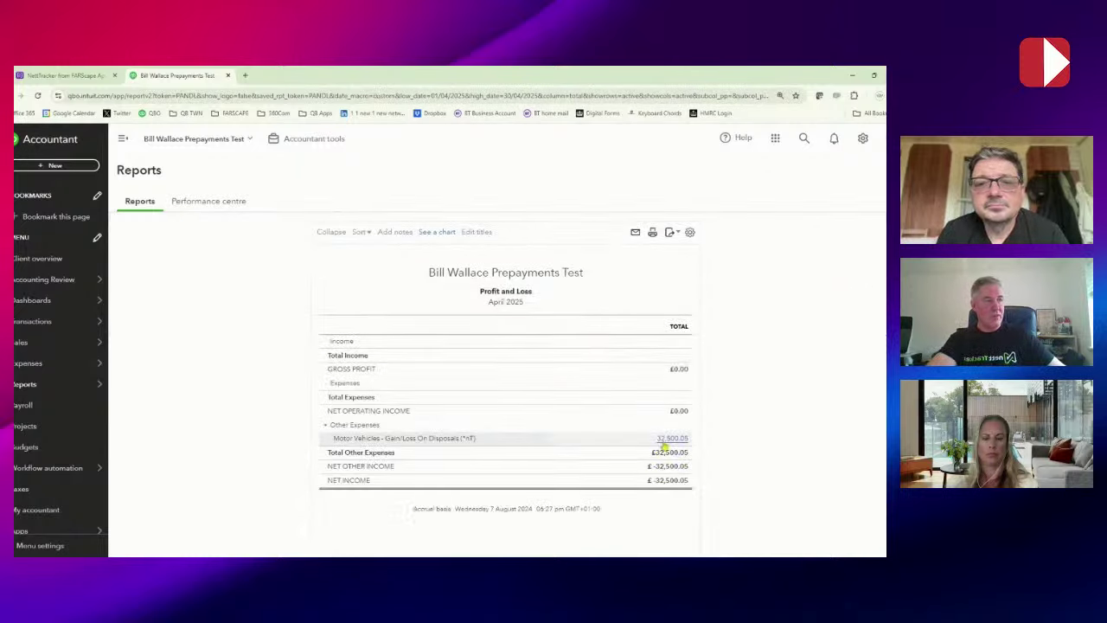
- Rerun the Profit and Loss report for the period 01/01/2025 to 30/04/2025
{"action": "scroll", "coordinate": [670, 446], "scroll_direction": "up", "scroll_amount": 2}
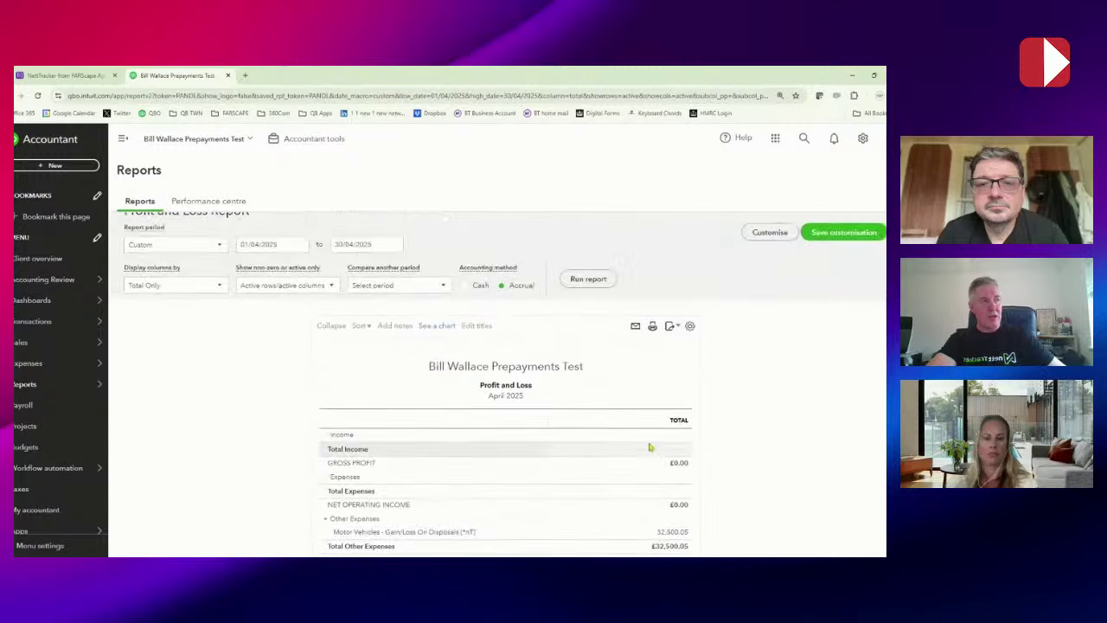
{"action": "left_click", "coordinate": [290, 246]}
{"action": "type", "text": "0"}
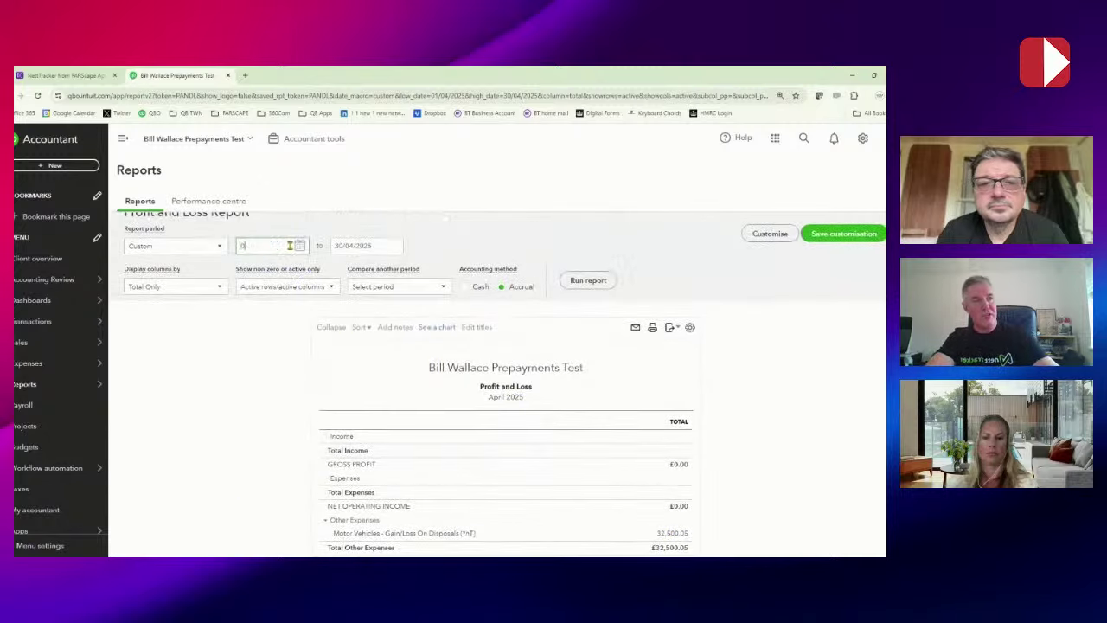
{"action": "type", "text": "1/01/2025"}
{"action": "key", "text": "Tab"}
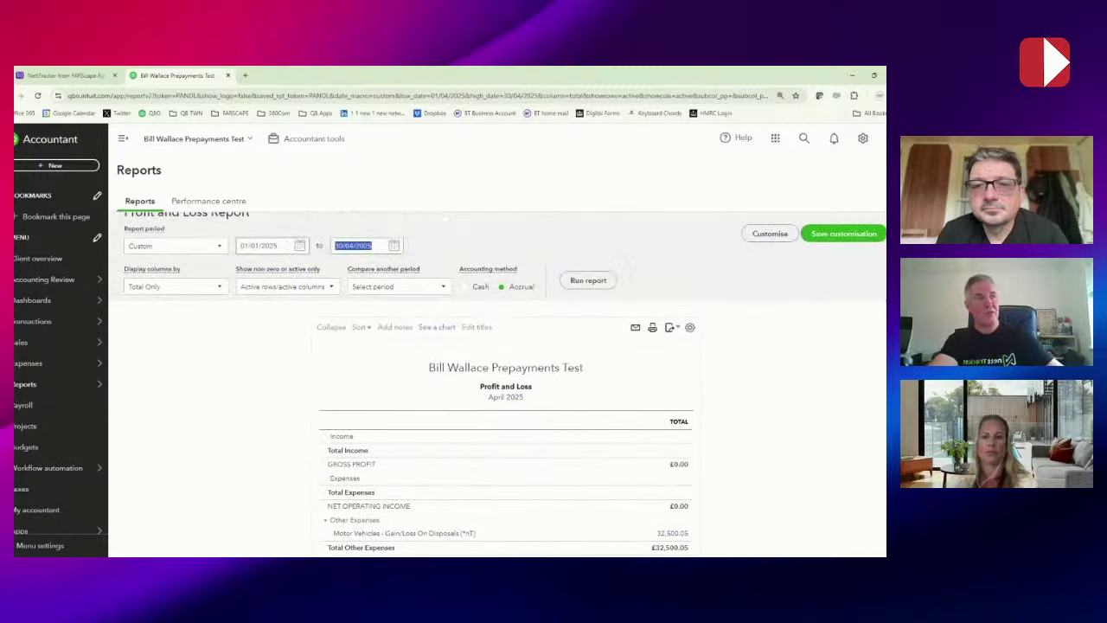
{"action": "left_click", "coordinate": [596, 282]}
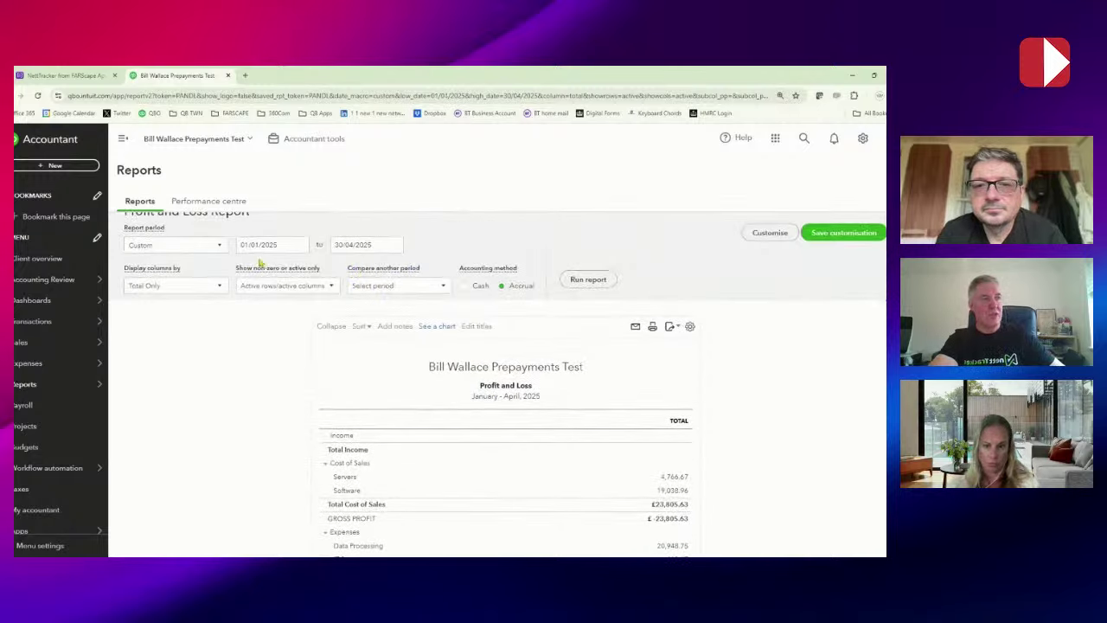
- Display the Profit and Loss columns by months, rerun the report and review the monthly depreciation and disposal amounts
{"action": "left_click", "coordinate": [143, 285]}
{"action": "left_click", "coordinate": [156, 353]}
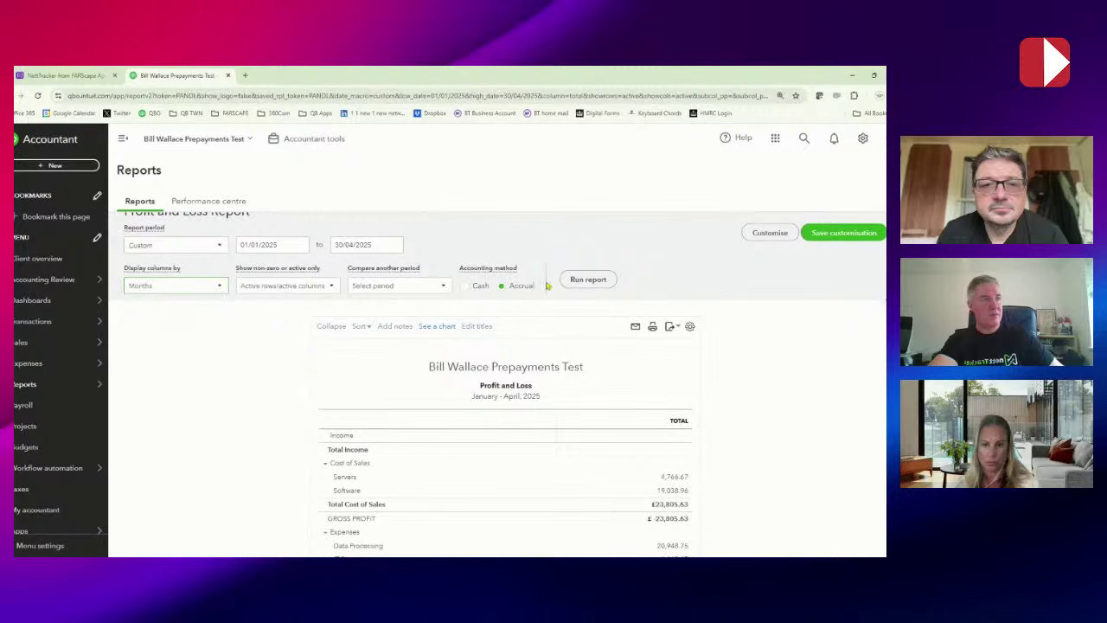
{"action": "left_click", "coordinate": [582, 281]}
{"action": "scroll", "coordinate": [554, 311], "scroll_direction": "down", "scroll_amount": 3}
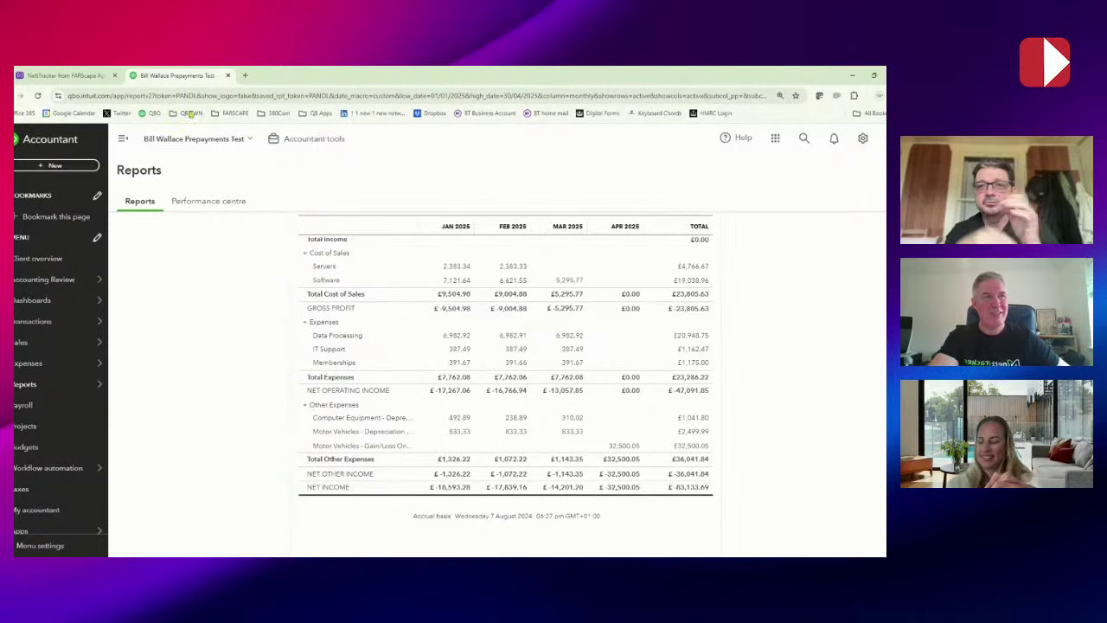
- Switch to nettTracker and open the list of existing companies
{"action": "left_click", "coordinate": [69, 78]}
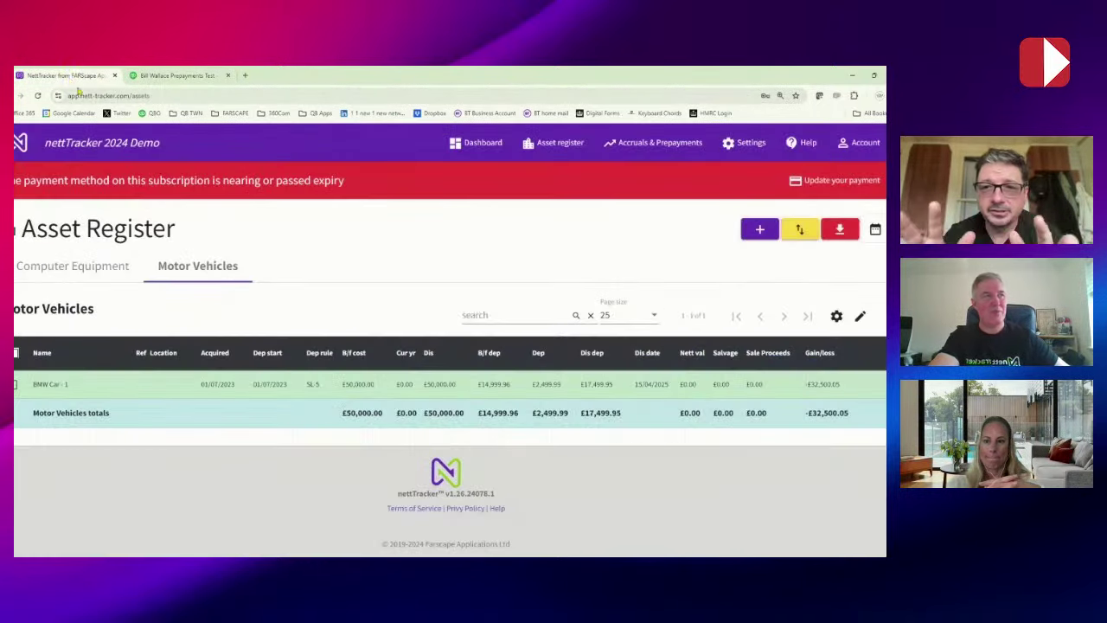
{"action": "left_click", "coordinate": [486, 143]}
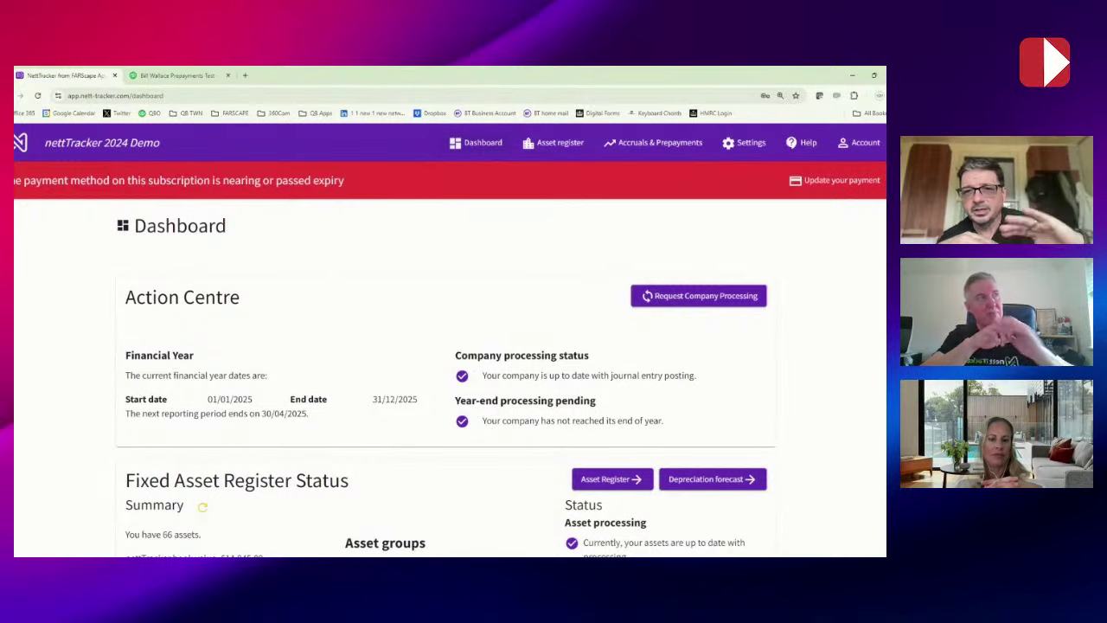
{"action": "left_click", "coordinate": [866, 146]}
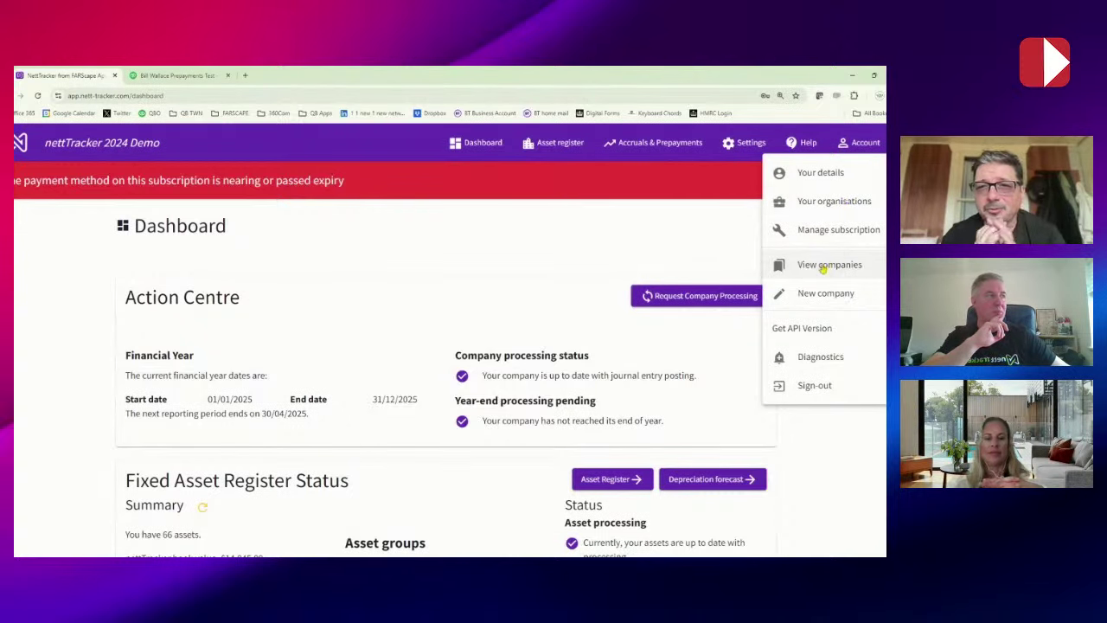
{"action": "left_click", "coordinate": [826, 264]}
- Look through the existing companies with their year-ends, organisations and enabled modules, and open nettTracker 2024 Demo
{"action": "scroll", "coordinate": [644, 279], "scroll_direction": "down", "scroll_amount": 3}
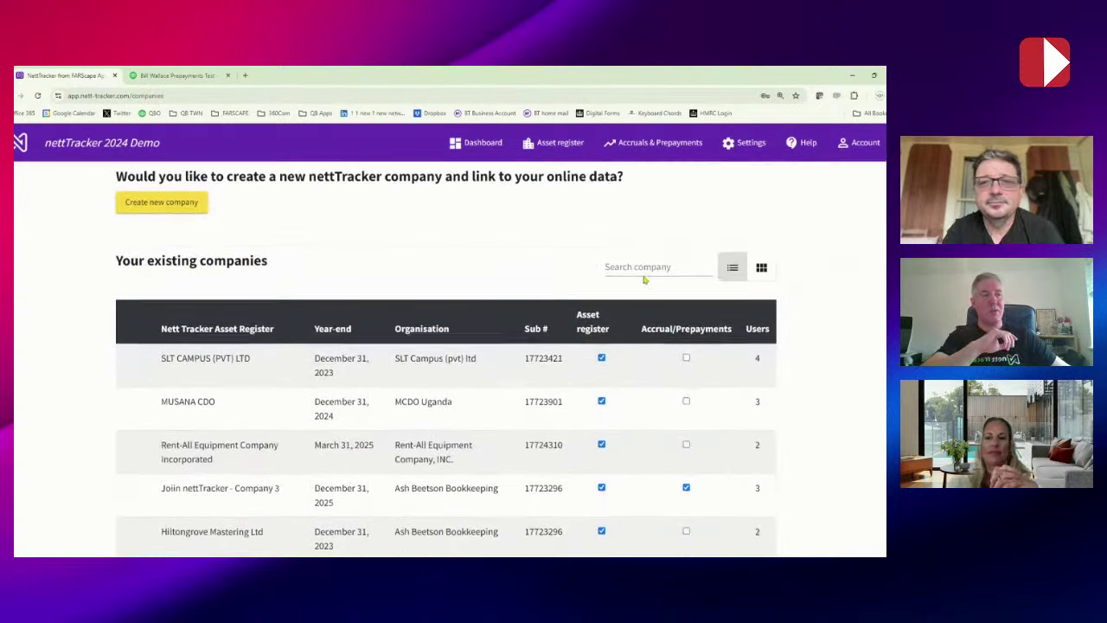
{"action": "scroll", "coordinate": [647, 283], "scroll_direction": "down", "scroll_amount": 1}
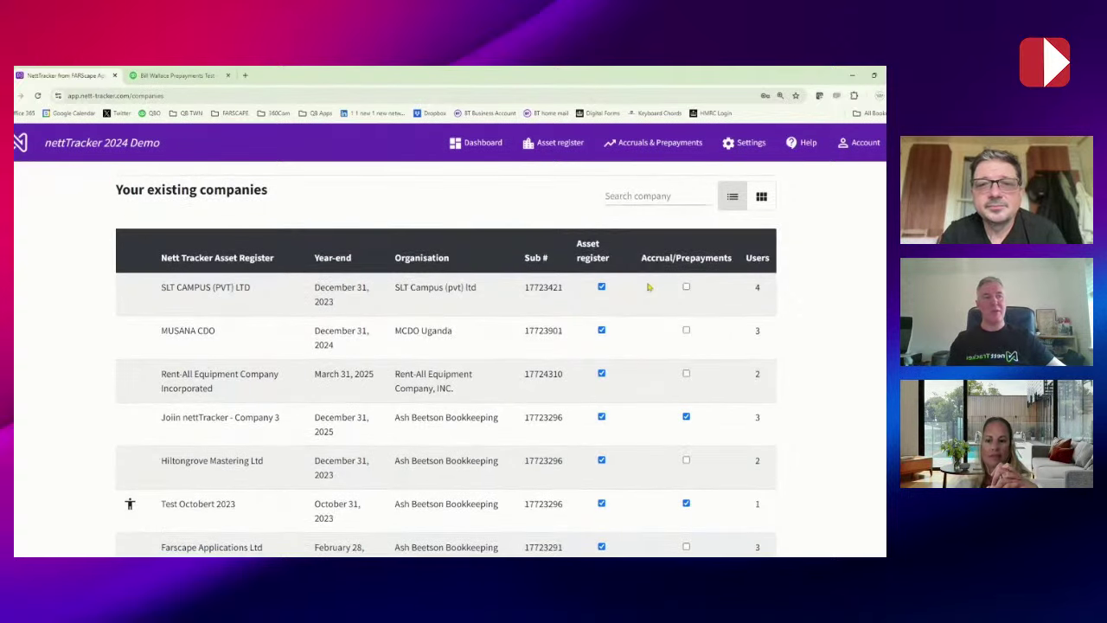
{"action": "scroll", "coordinate": [649, 288], "scroll_direction": "down", "scroll_amount": 1}
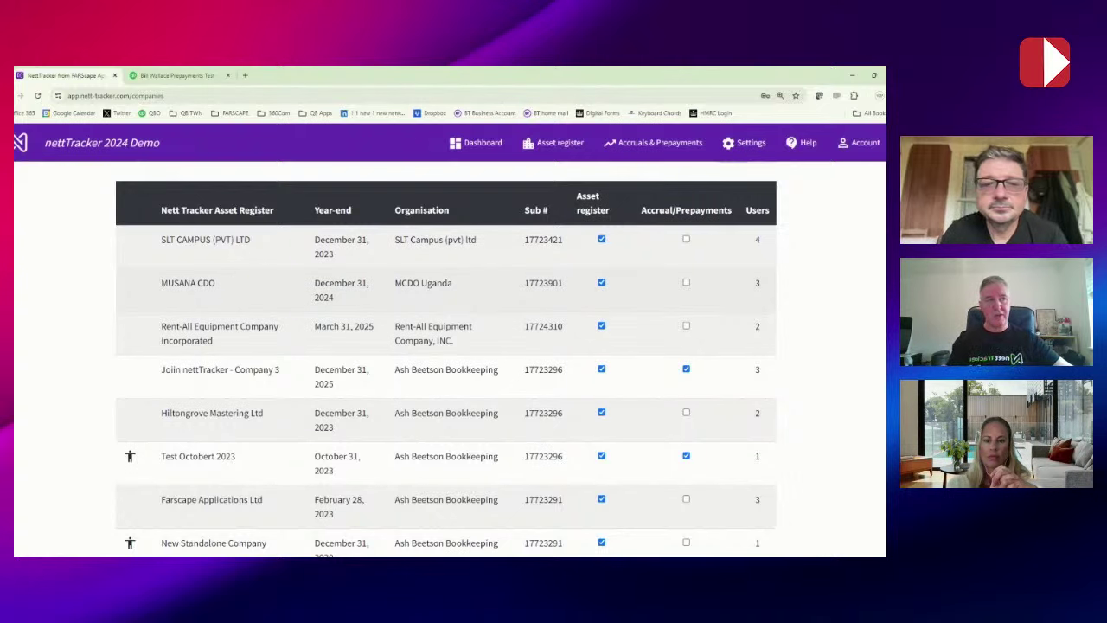
{"action": "scroll", "coordinate": [234, 288], "scroll_direction": "down", "scroll_amount": 1}
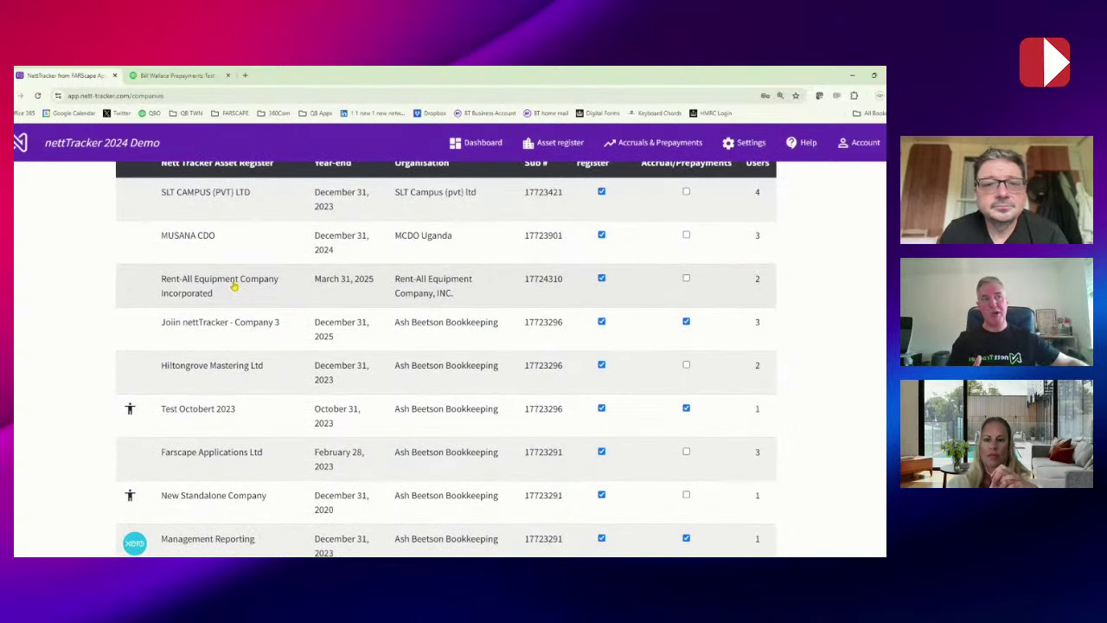
{"action": "scroll", "coordinate": [233, 287], "scroll_direction": "down", "scroll_amount": 4}
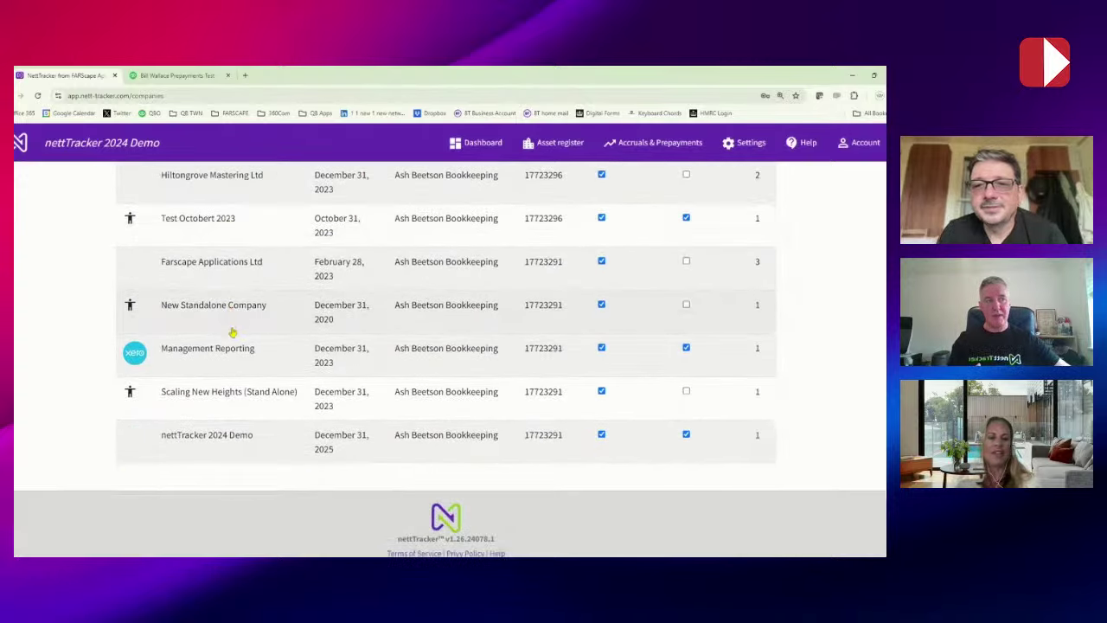
{"action": "scroll", "coordinate": [234, 332], "scroll_direction": "up", "scroll_amount": 1}
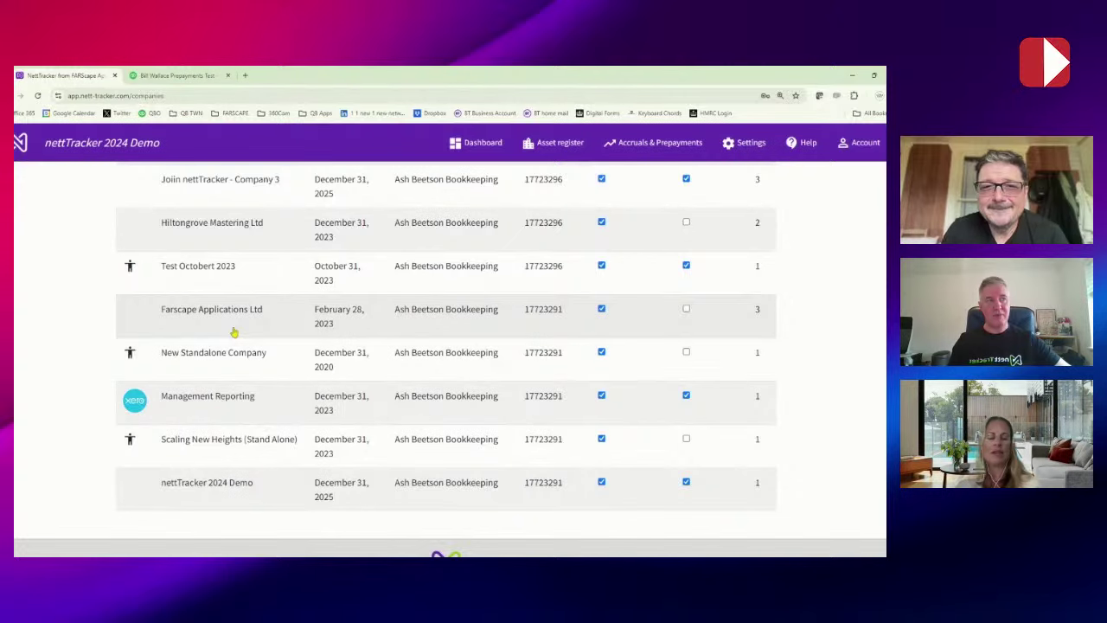
{"action": "scroll", "coordinate": [234, 333], "scroll_direction": "up", "scroll_amount": 6}
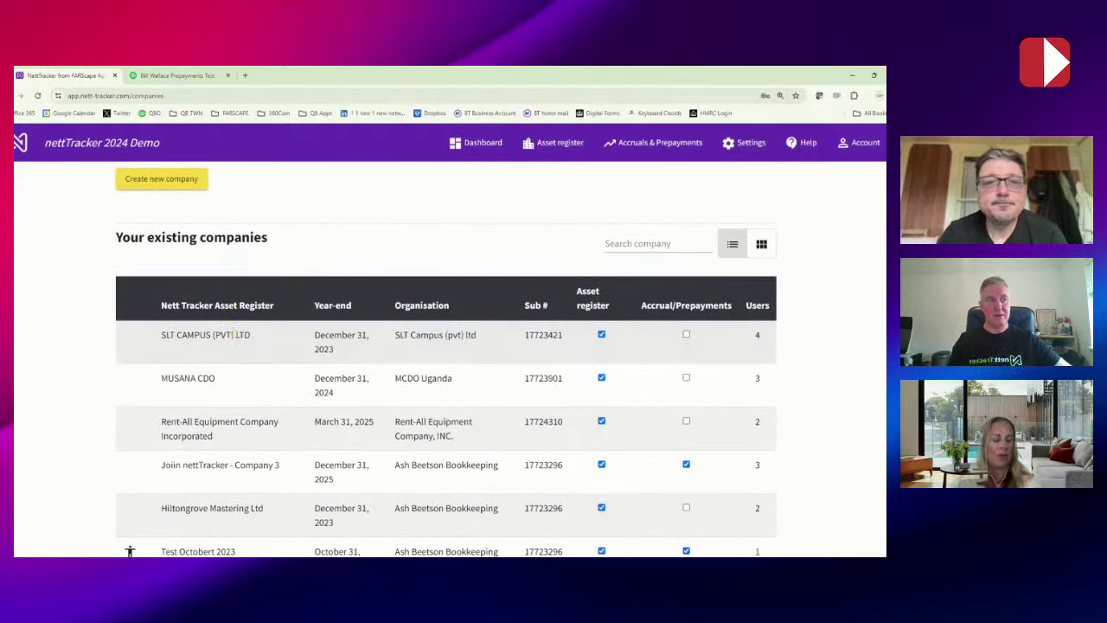
{"action": "scroll", "coordinate": [233, 332], "scroll_direction": "down", "scroll_amount": 3}
{"action": "scroll", "coordinate": [233, 333], "scroll_direction": "down", "scroll_amount": 2}
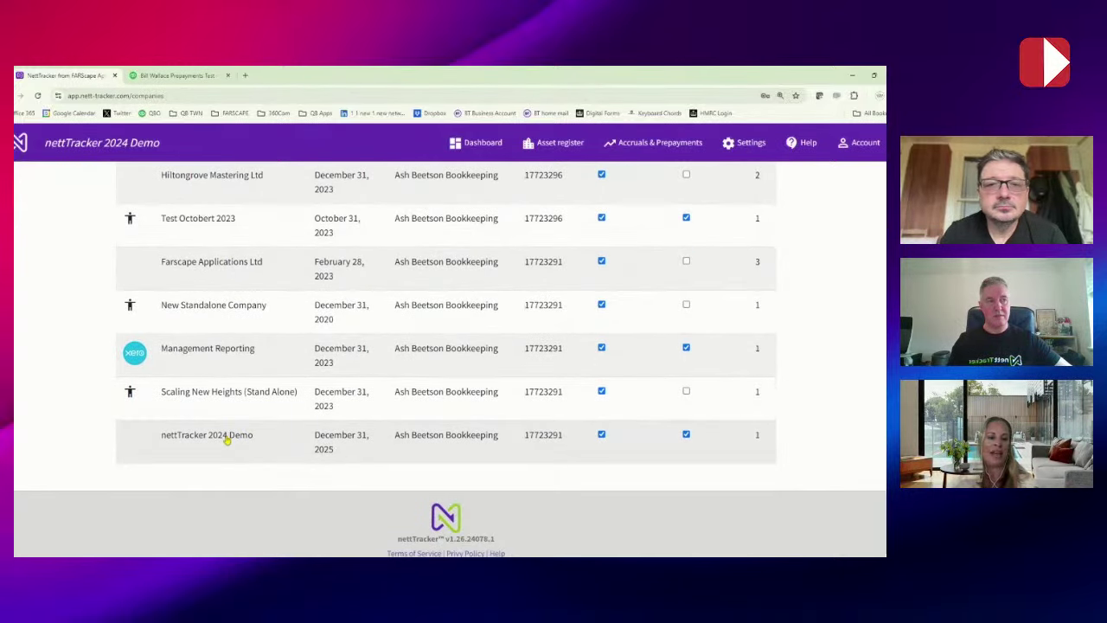
{"action": "left_click", "coordinate": [227, 441]}
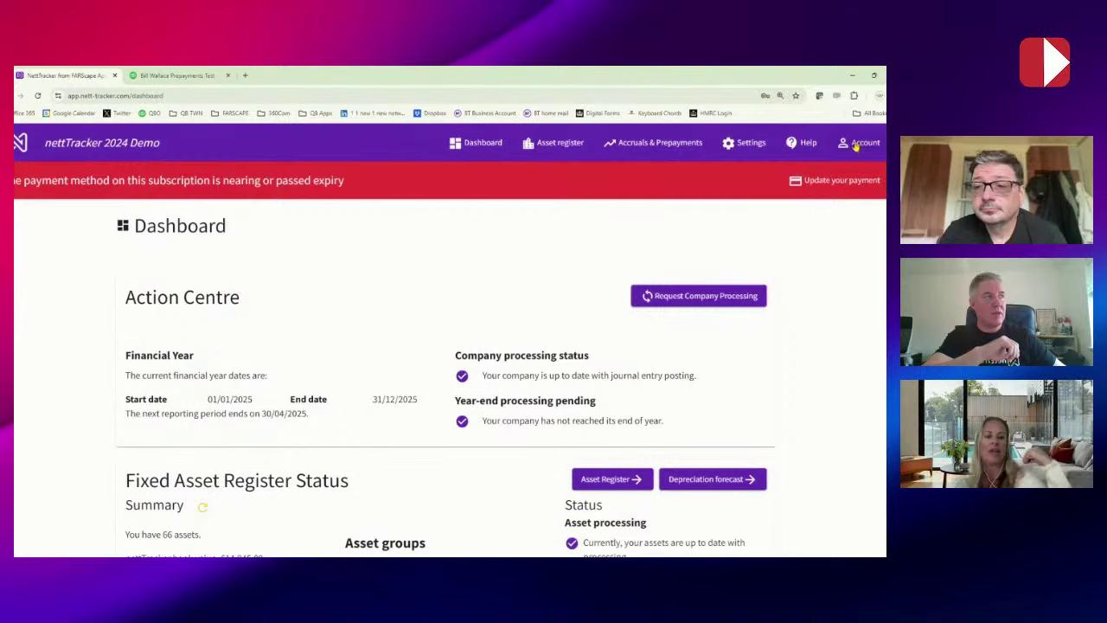
- Return to the list of existing companies and search it for "202"
{"action": "left_click", "coordinate": [857, 143]}
{"action": "left_click", "coordinate": [824, 266]}
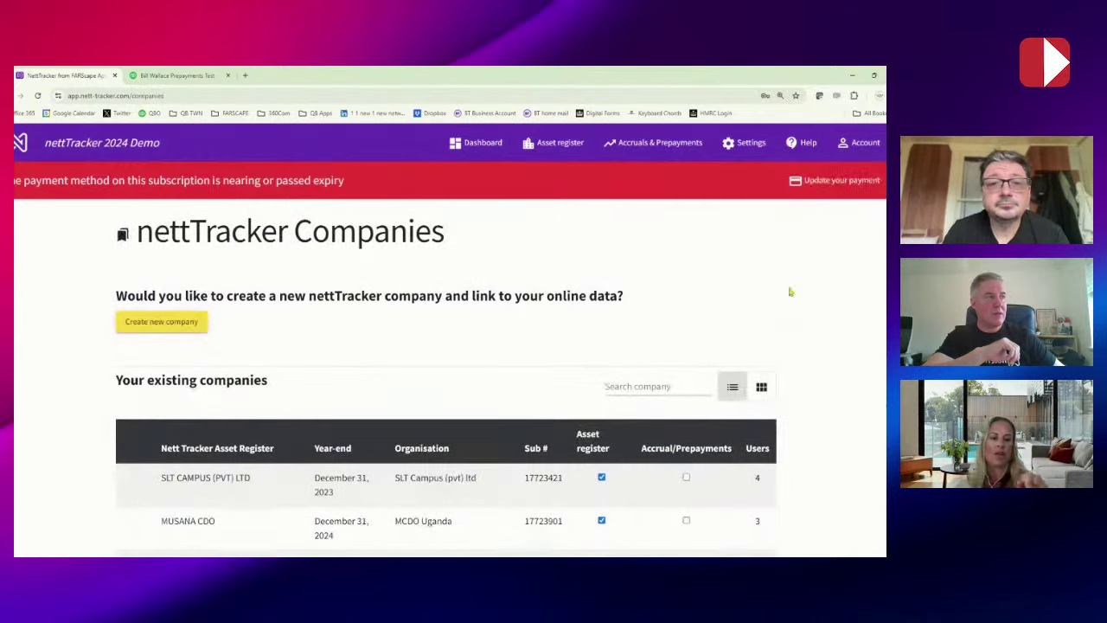
{"action": "scroll", "coordinate": [667, 376], "scroll_direction": "down", "scroll_amount": 1}
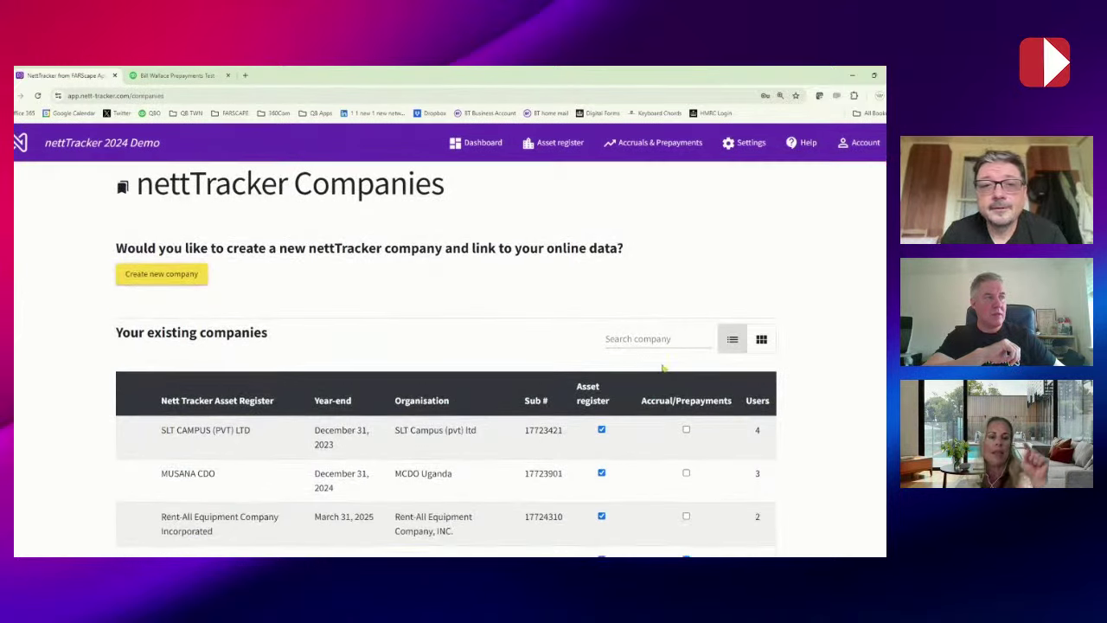
{"action": "left_click", "coordinate": [656, 337]}
{"action": "type", "text": "202"}
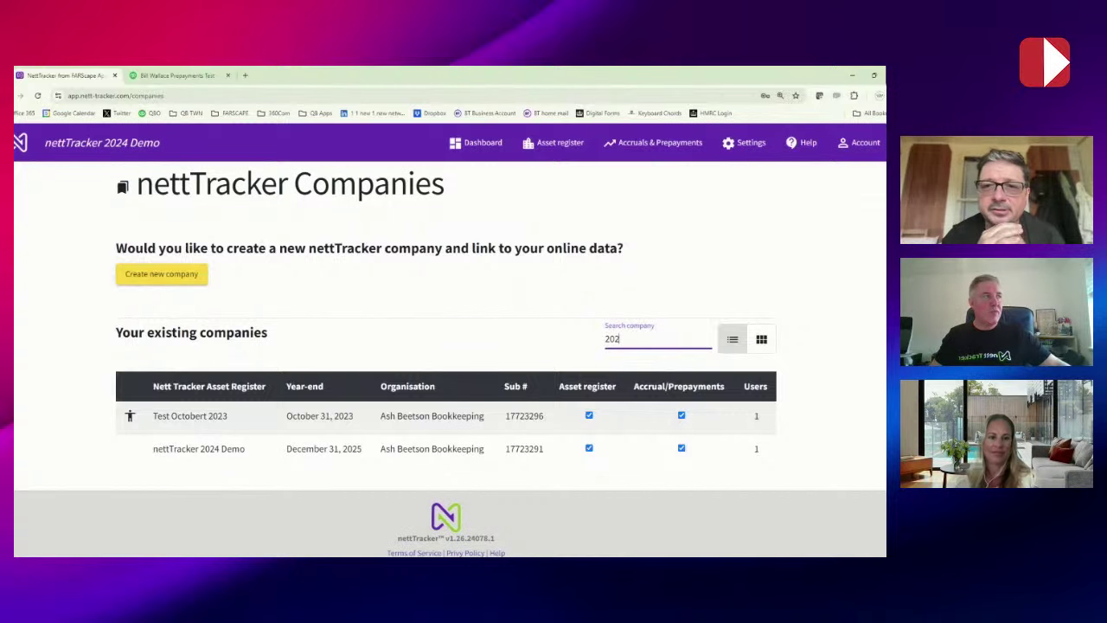
- Open the details of the bookkeeping organisation and view its contacts and users
{"action": "left_click", "coordinate": [855, 149]}
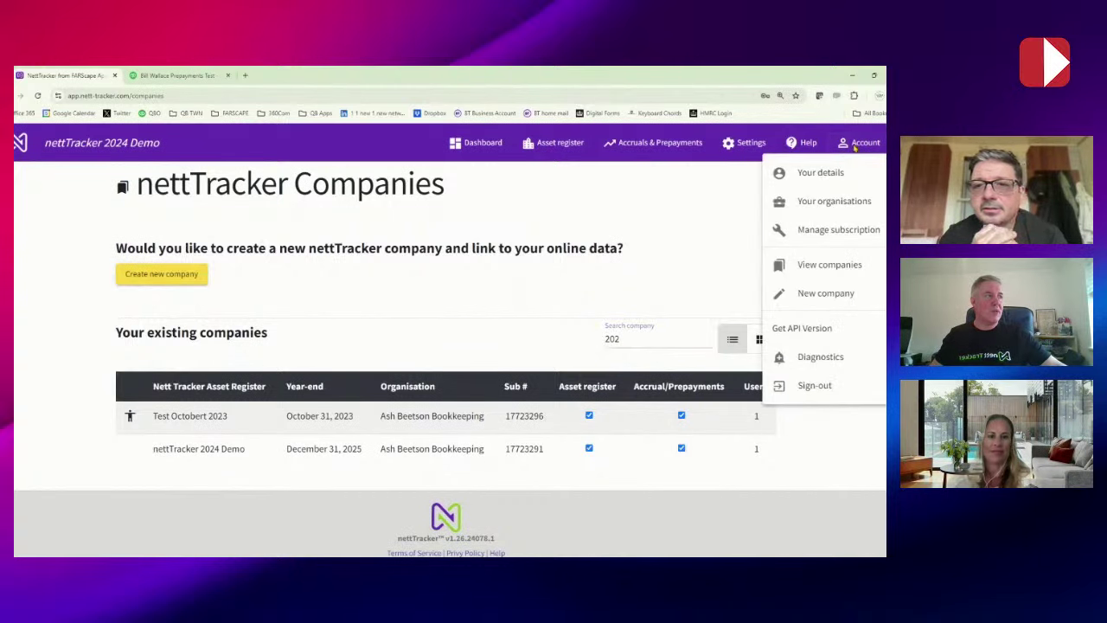
{"action": "left_click", "coordinate": [809, 208]}
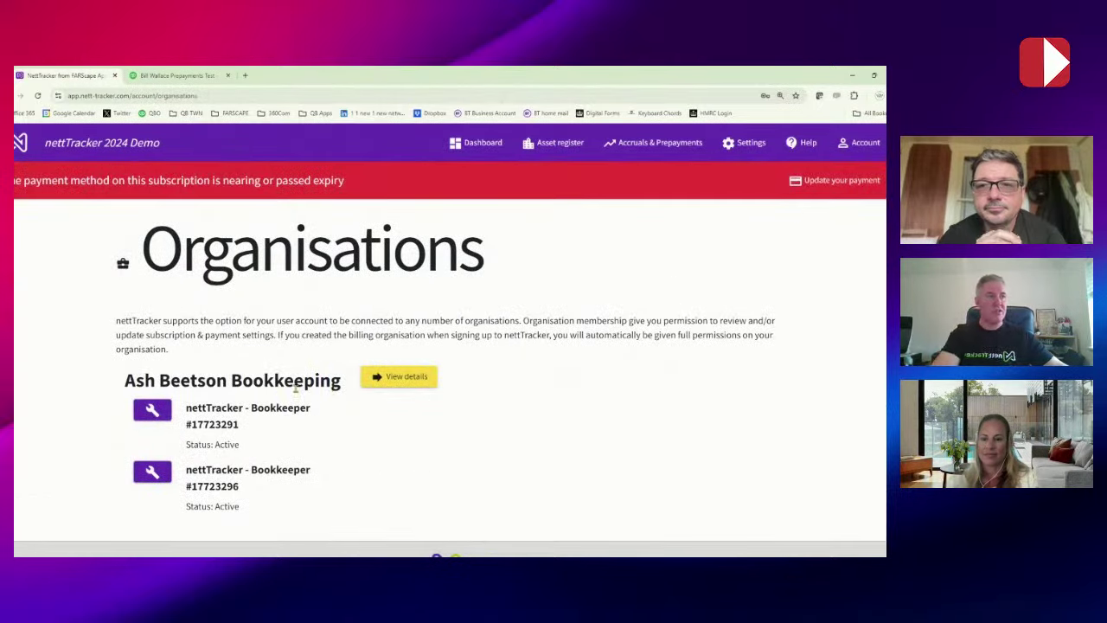
{"action": "left_click", "coordinate": [391, 386]}
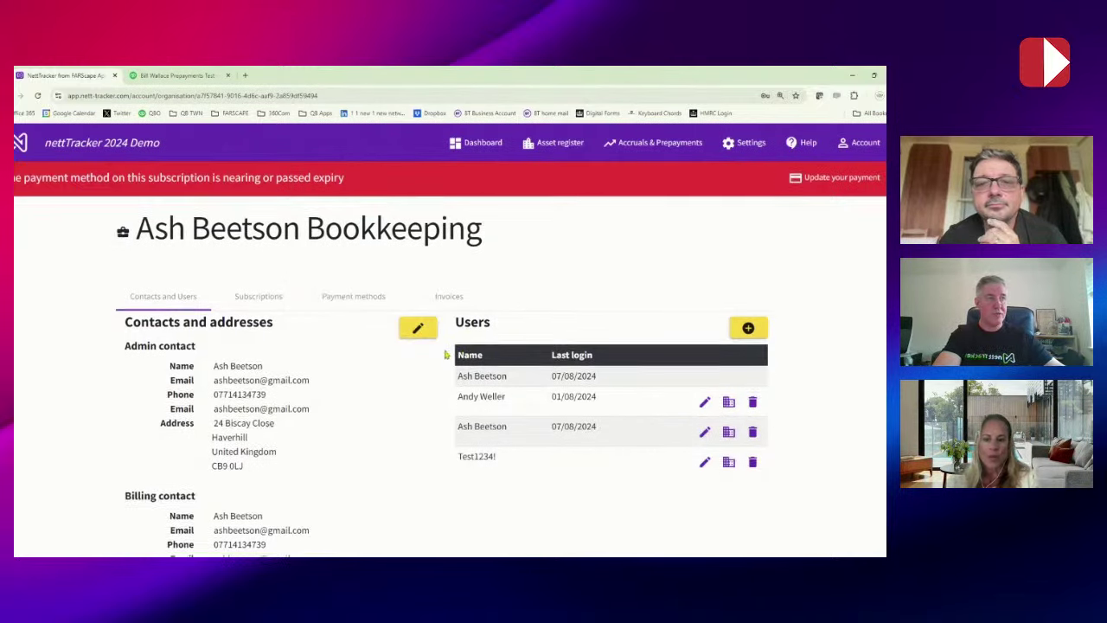
{"action": "scroll", "coordinate": [447, 353], "scroll_direction": "down", "scroll_amount": 1}
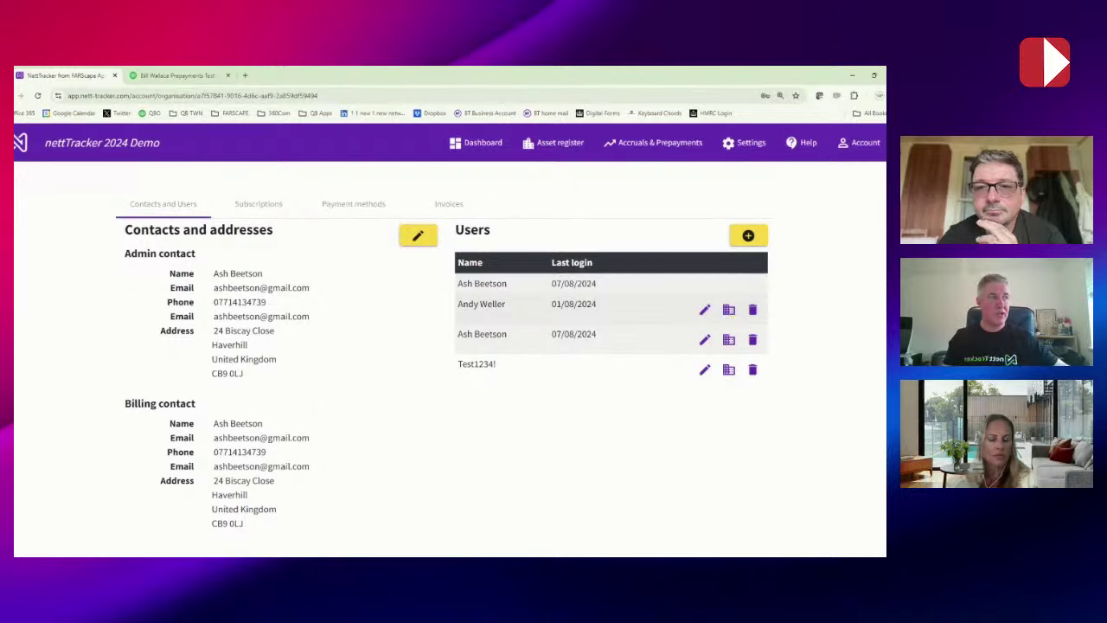
- Open the second listed user's company access and check which roles are offered for Farscape Applications Ltd, without changing the role
{"action": "left_click", "coordinate": [729, 311]}
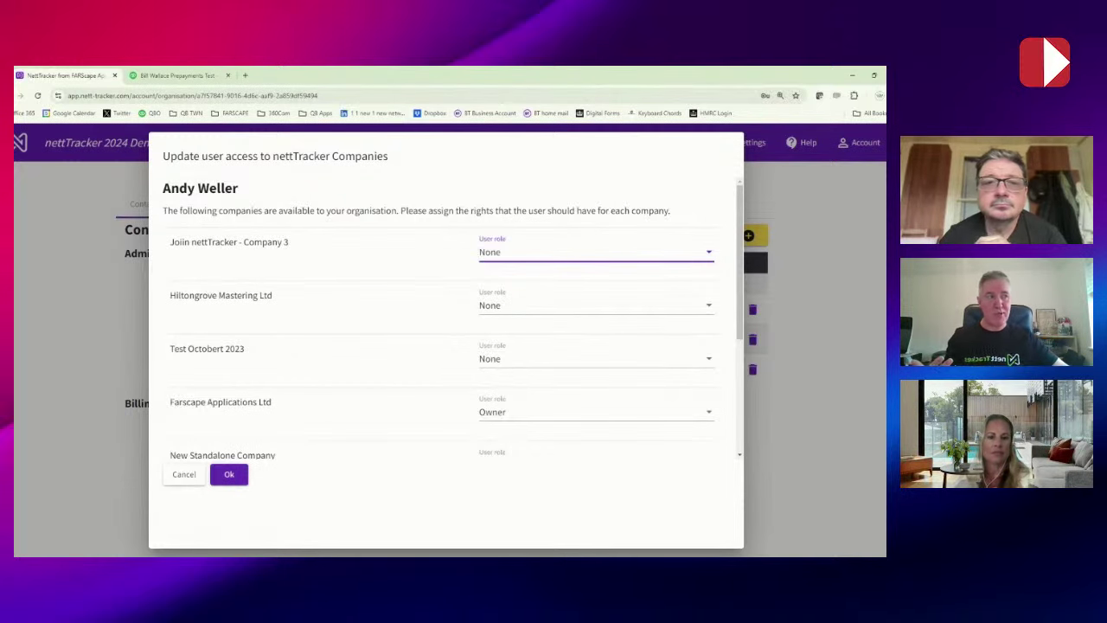
{"action": "scroll", "coordinate": [570, 321], "scroll_direction": "down", "scroll_amount": 1}
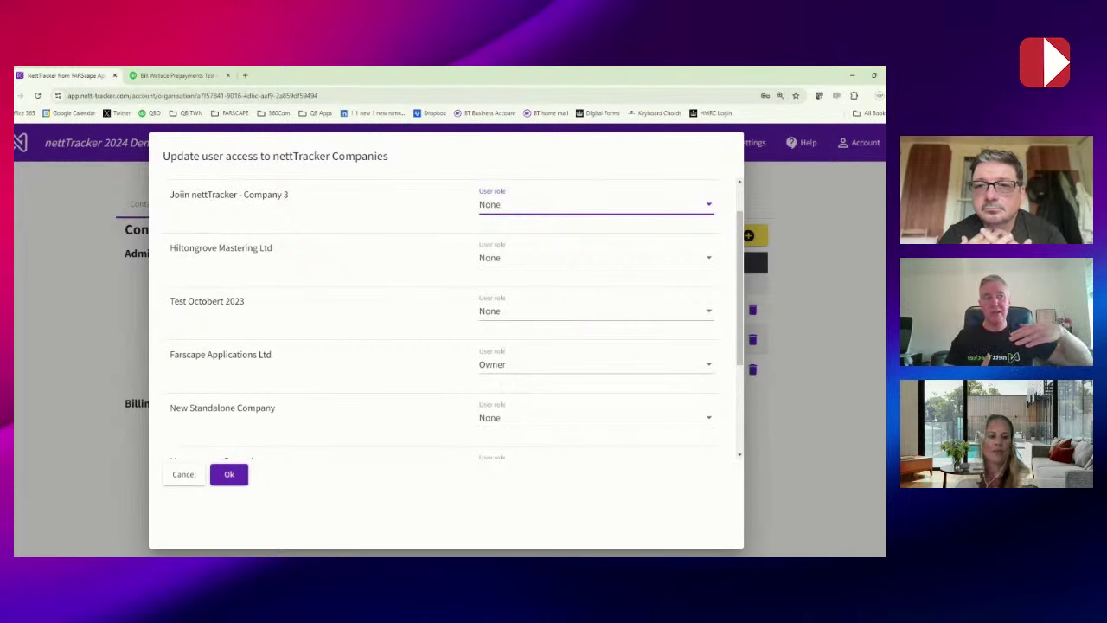
{"action": "scroll", "coordinate": [571, 319], "scroll_direction": "up", "scroll_amount": 1}
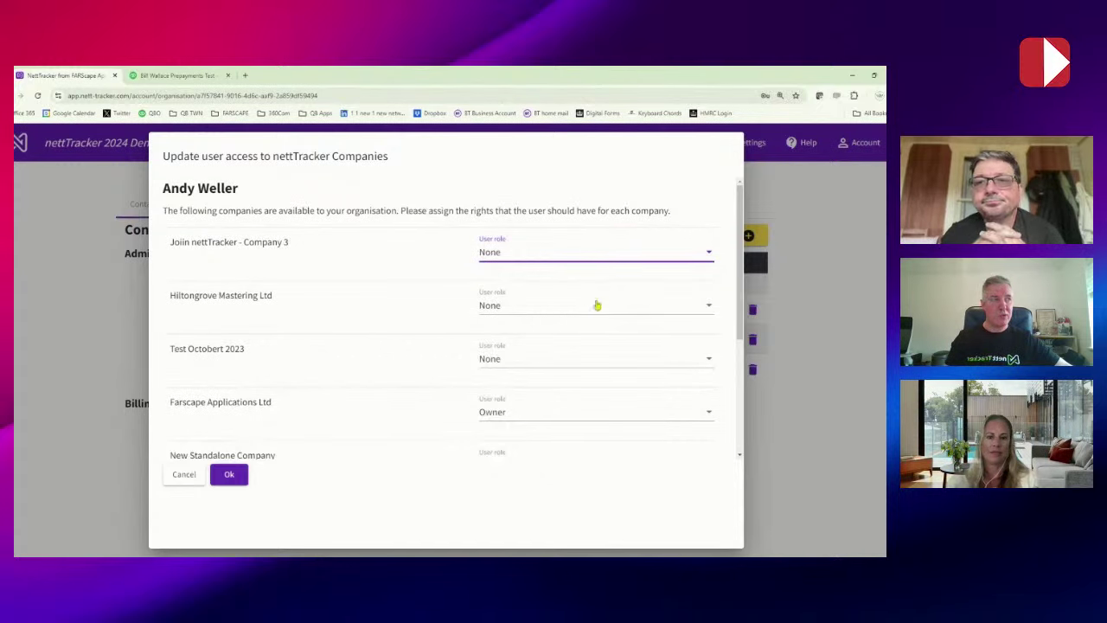
{"action": "scroll", "coordinate": [559, 373], "scroll_direction": "down", "scroll_amount": 1}
{"action": "left_click", "coordinate": [541, 369]}
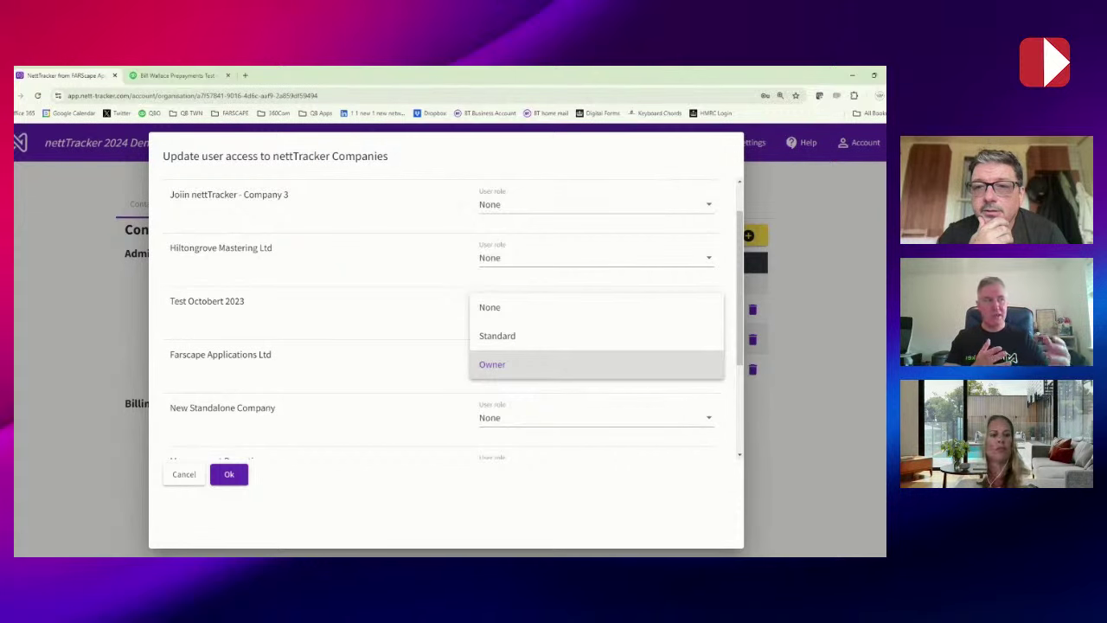
{"action": "left_click", "coordinate": [184, 482]}
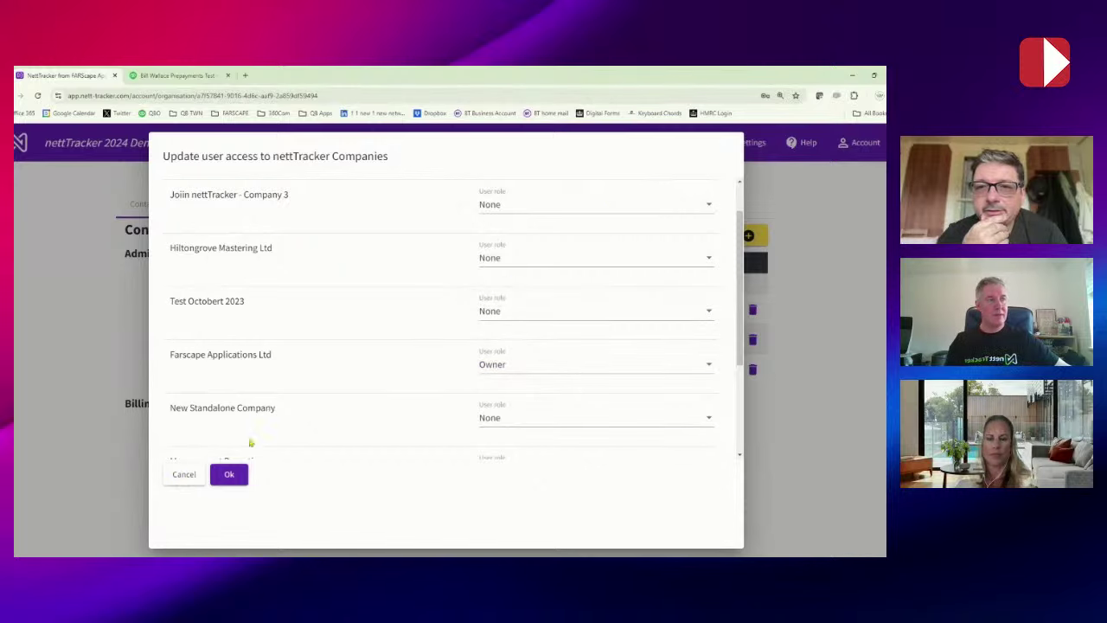
- Close the user's company access settings without saving, return to the company list and open nettTracker 2024 Demo
{"action": "left_click", "coordinate": [184, 475]}
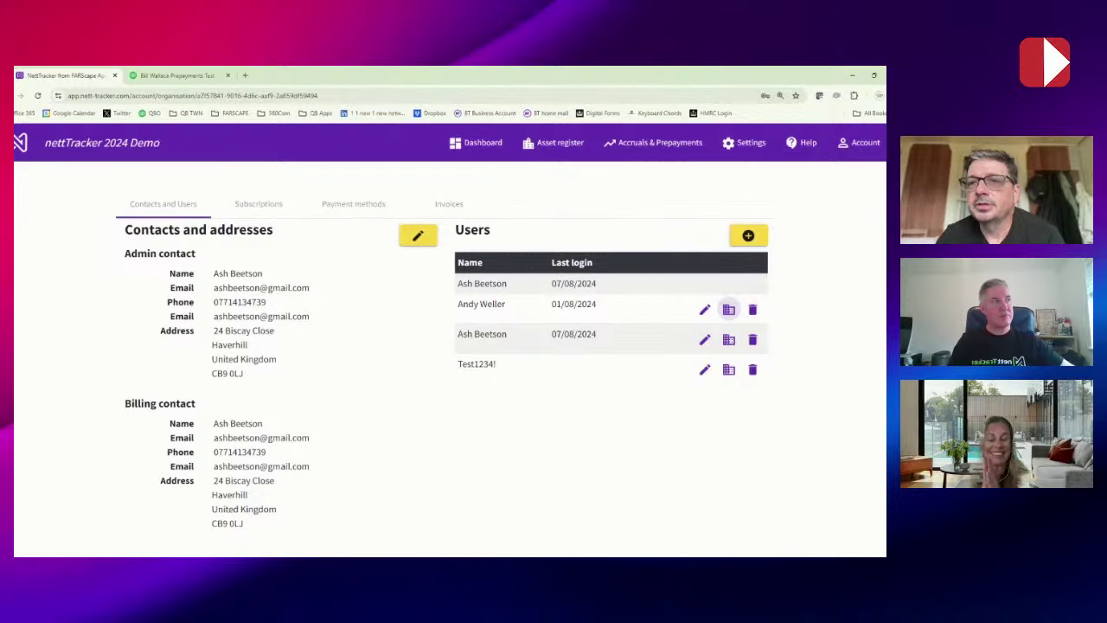
{"action": "left_click", "coordinate": [857, 143]}
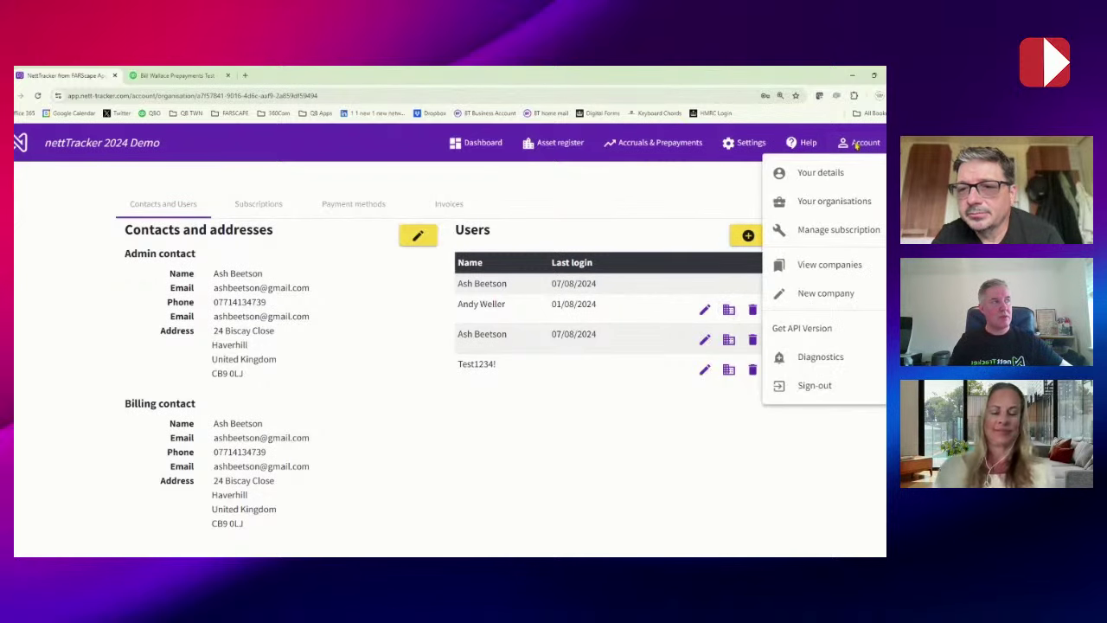
{"action": "left_click", "coordinate": [816, 268]}
{"action": "scroll", "coordinate": [651, 355], "scroll_direction": "down", "scroll_amount": 3}
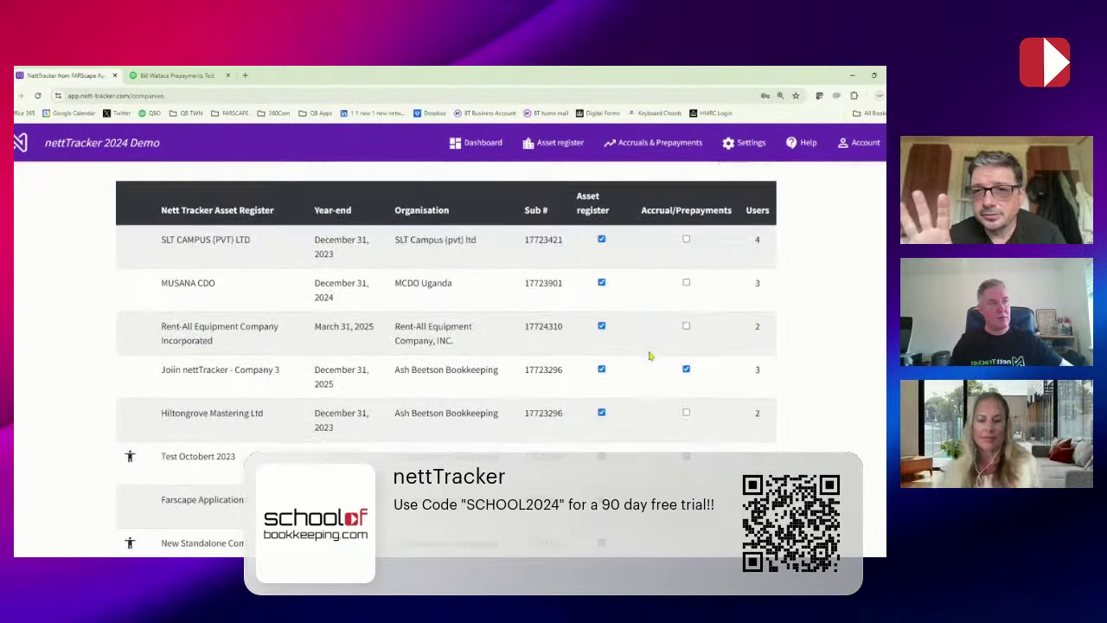
{"action": "scroll", "coordinate": [650, 356], "scroll_direction": "down", "scroll_amount": 2}
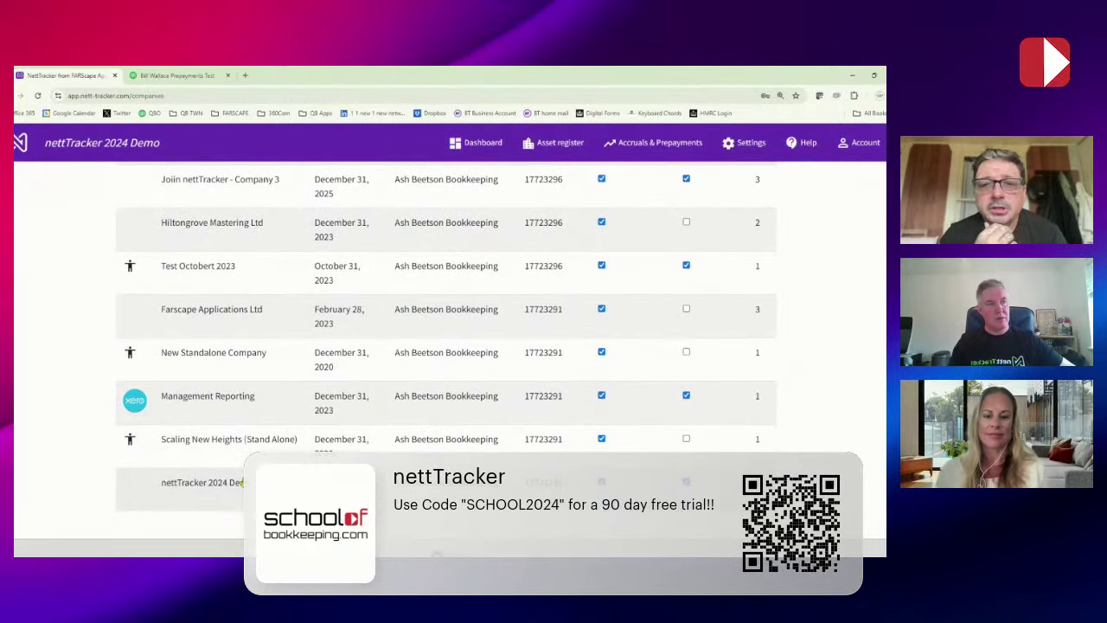
{"action": "left_click", "coordinate": [435, 144]}
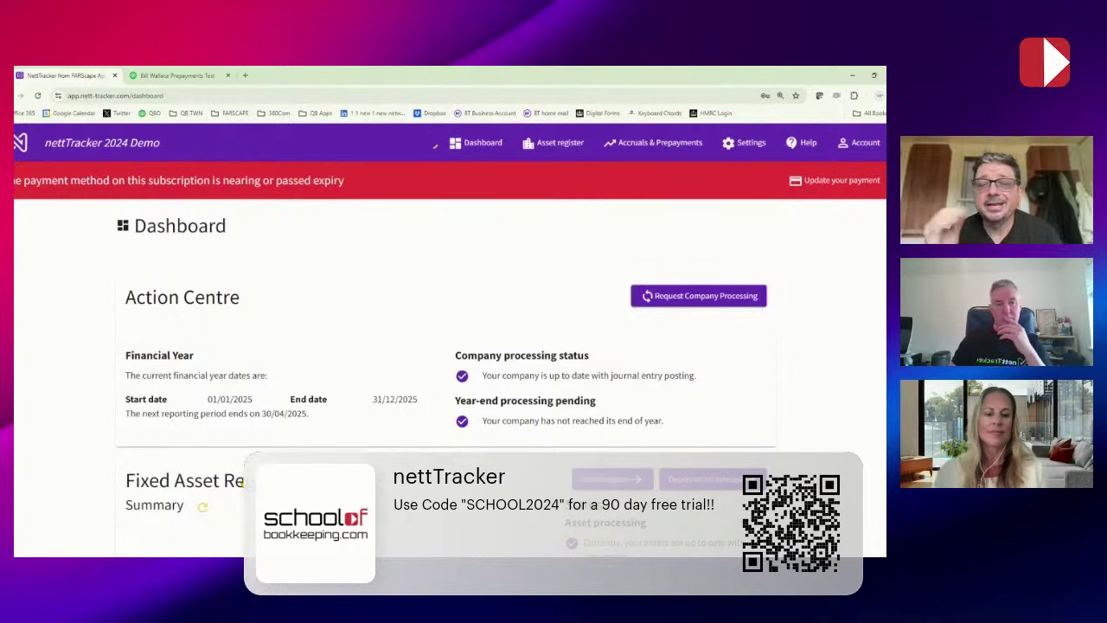
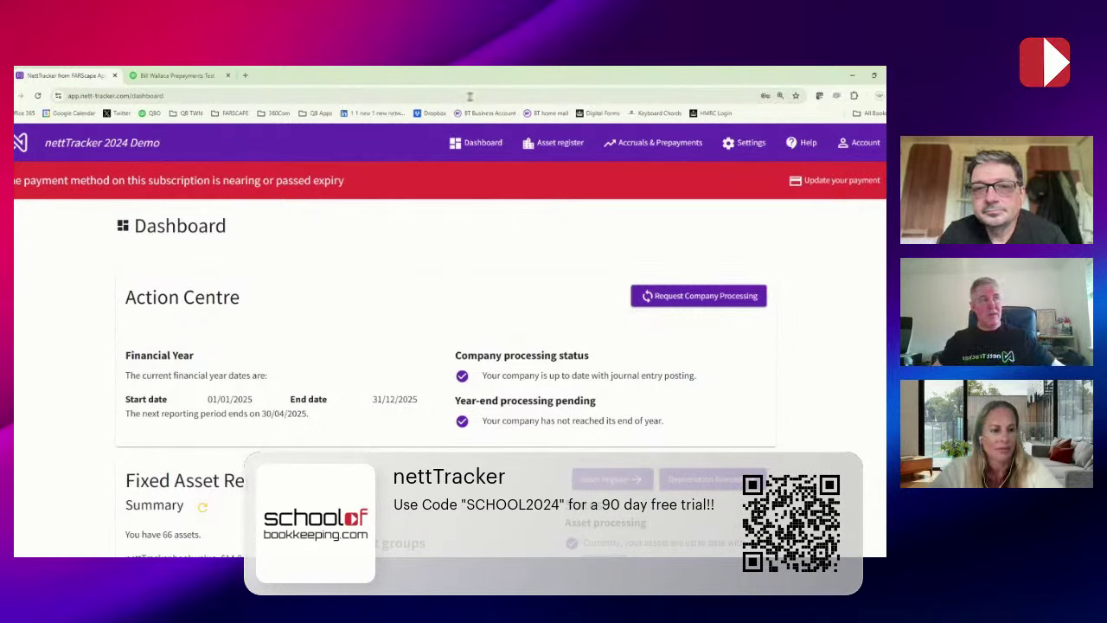
- View the asset depreciation forecast, and return to the dashboard to review the fixed asset register and accrual and prepayment statuses
{"action": "left_click", "coordinate": [561, 142]}
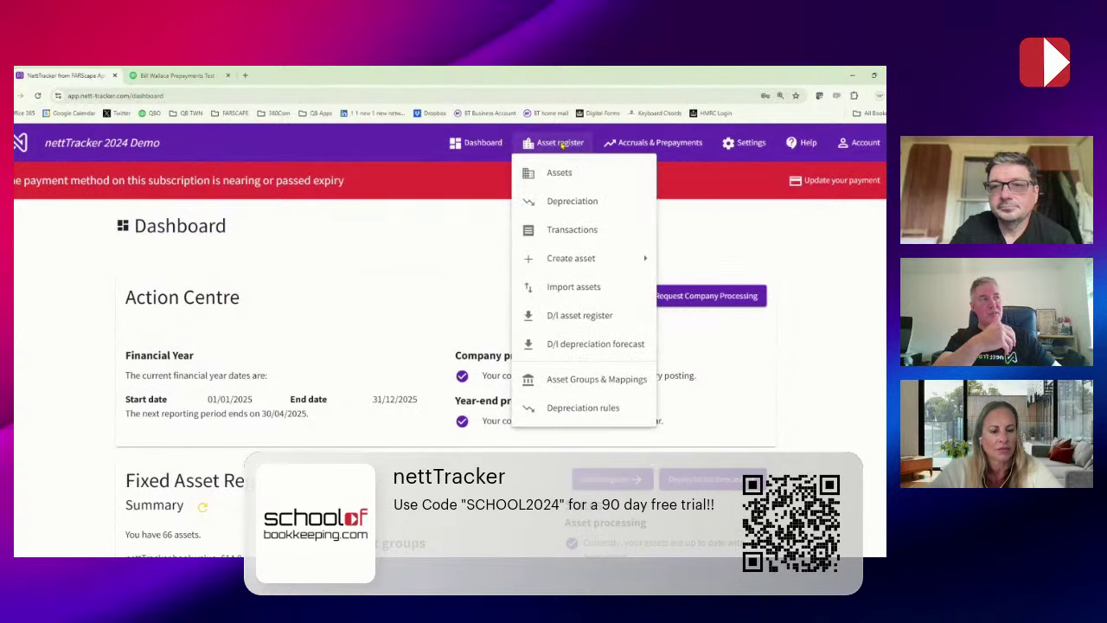
{"action": "left_click", "coordinate": [570, 204]}
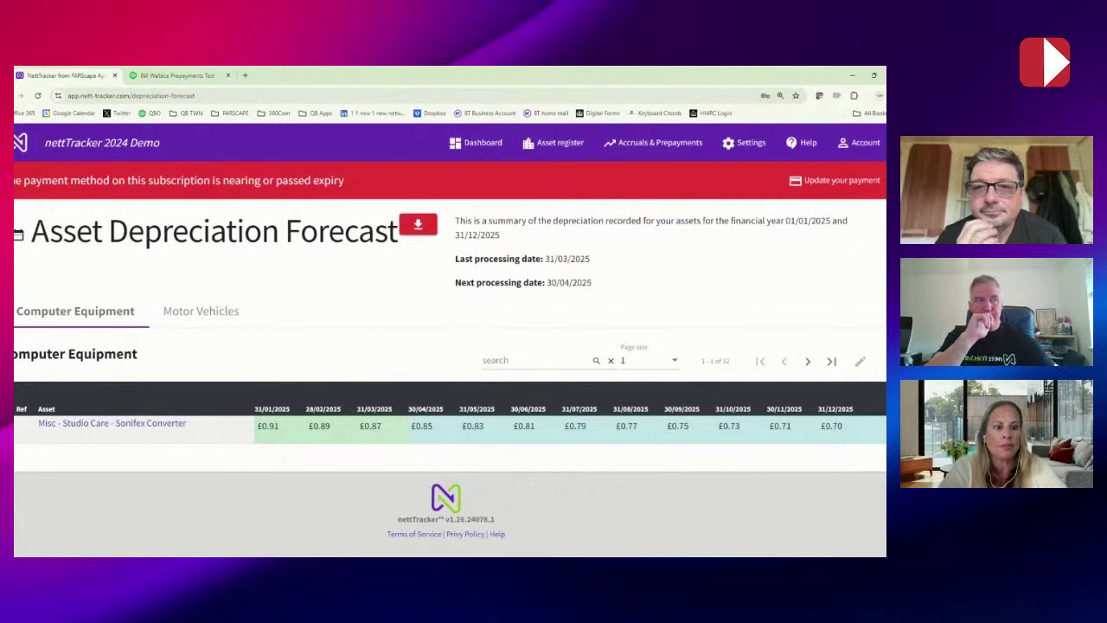
{"action": "left_click", "coordinate": [470, 144]}
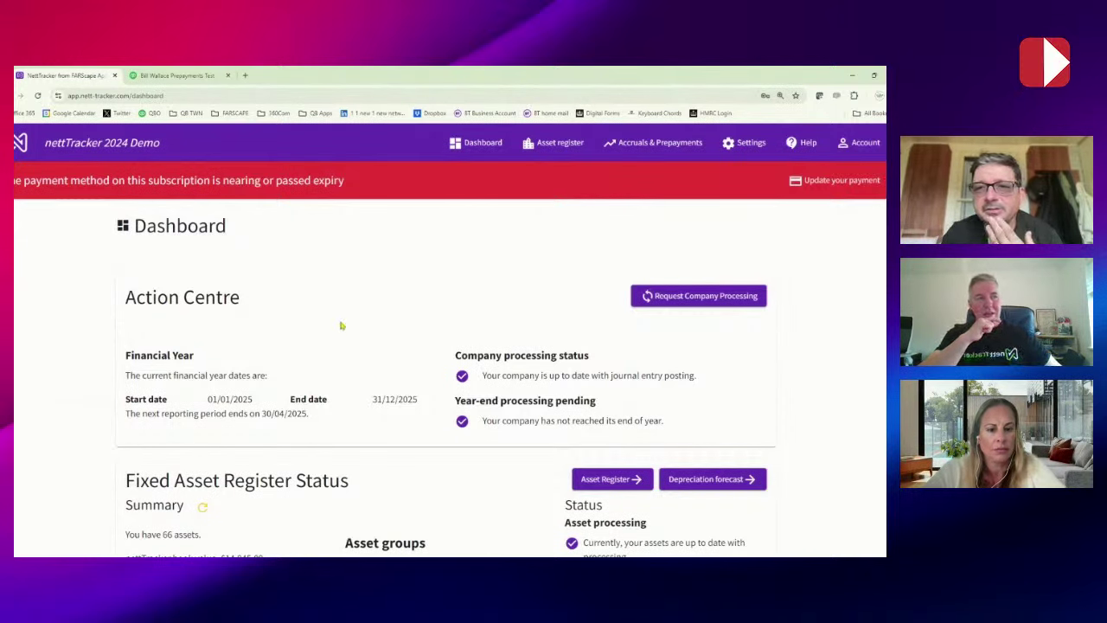
{"action": "scroll", "coordinate": [342, 338], "scroll_direction": "down", "scroll_amount": 4}
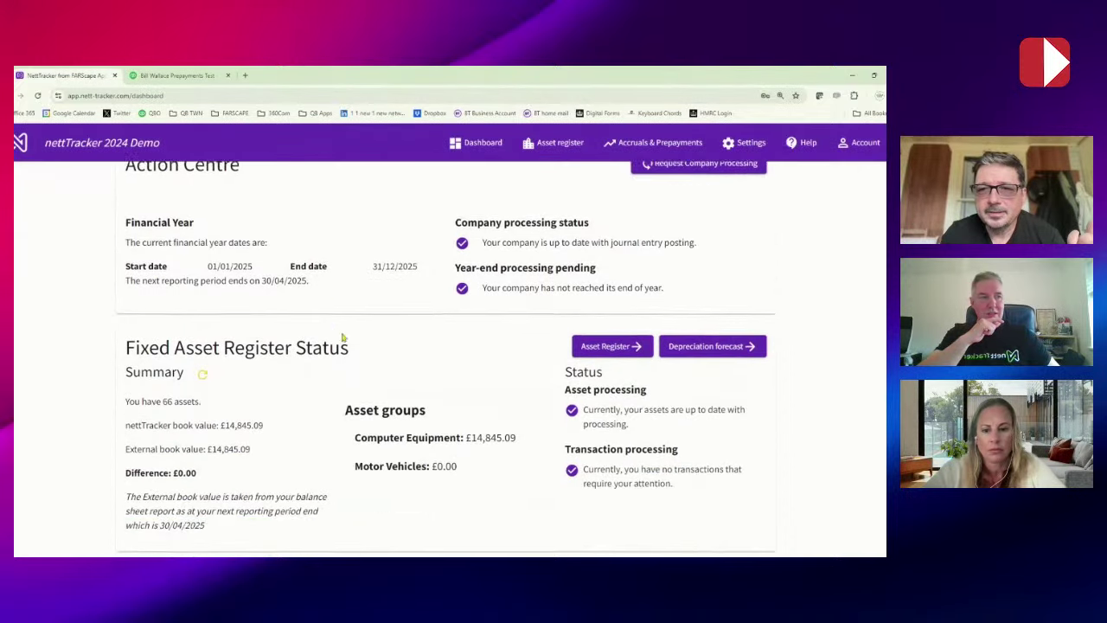
{"action": "scroll", "coordinate": [342, 338], "scroll_direction": "down", "scroll_amount": 2}
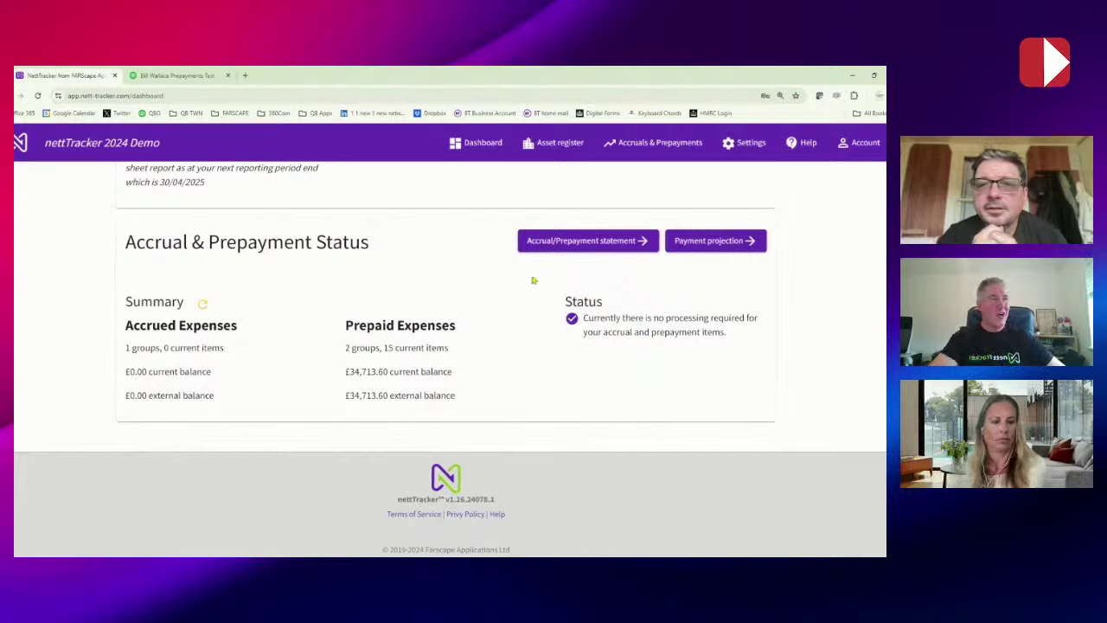
- Open the accrual/prepayment groups and view the accrued and prepaid expense groups with their balance sheet accounts
{"action": "left_click", "coordinate": [642, 147]}
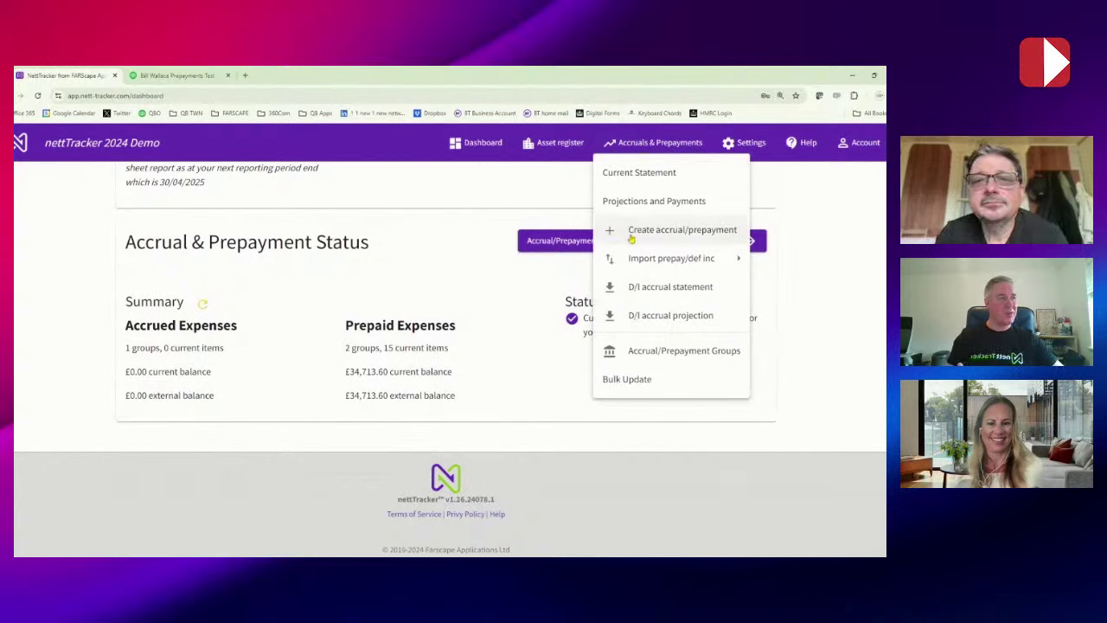
{"action": "left_click", "coordinate": [645, 354]}
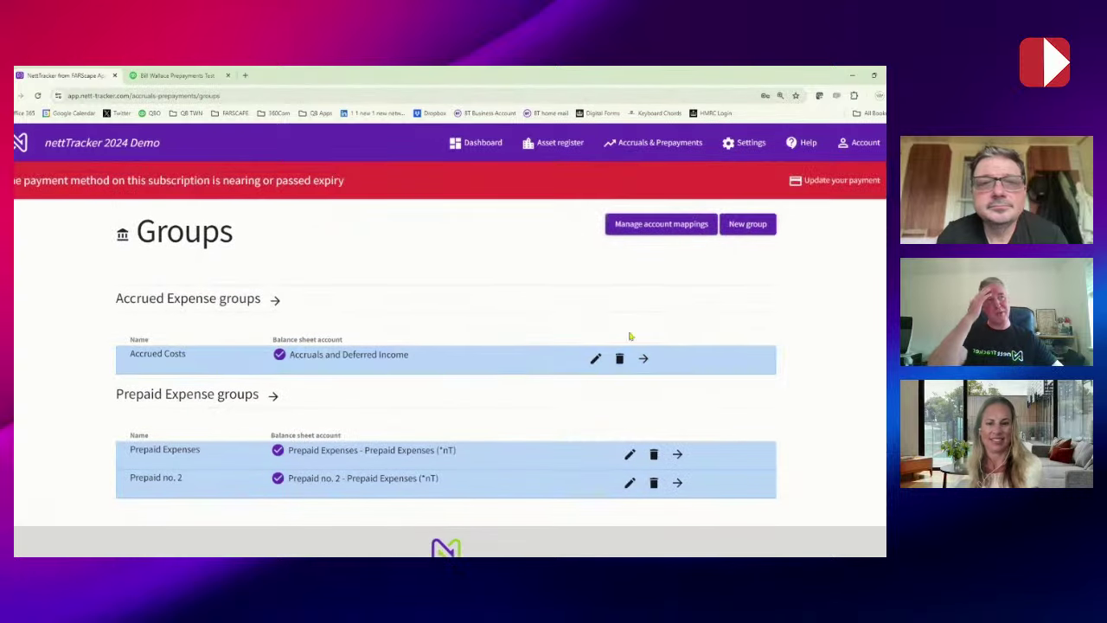
{"action": "scroll", "coordinate": [626, 329], "scroll_direction": "down", "scroll_amount": 1}
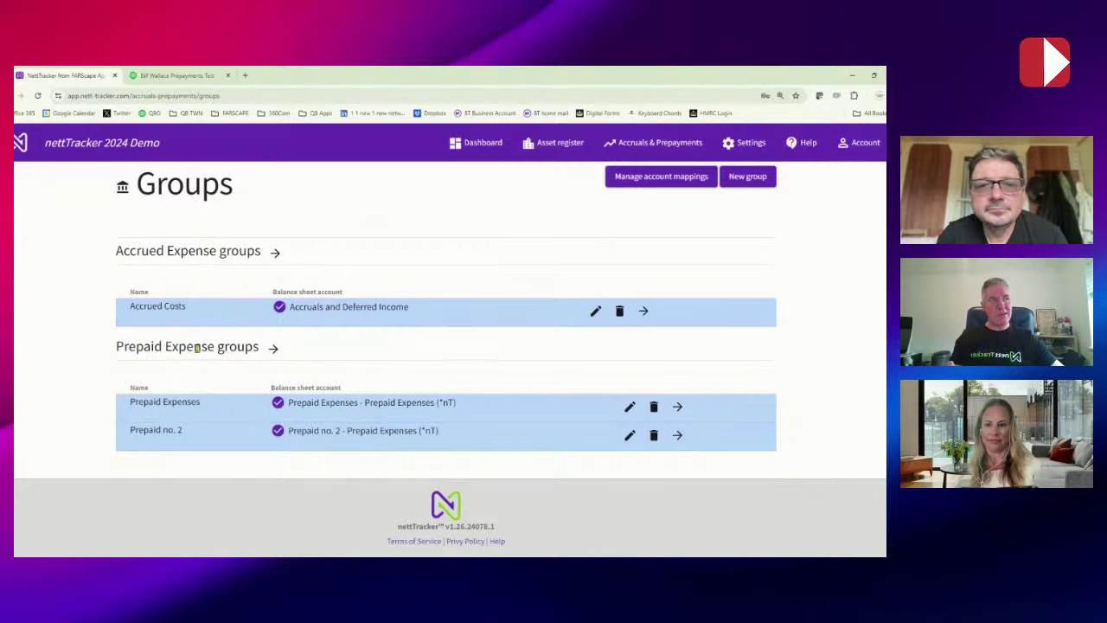
- Check which types are offered for a new accrual/prepayment group, and cancel without creating the group
{"action": "left_click", "coordinate": [736, 181]}
{"action": "left_click", "coordinate": [476, 264]}
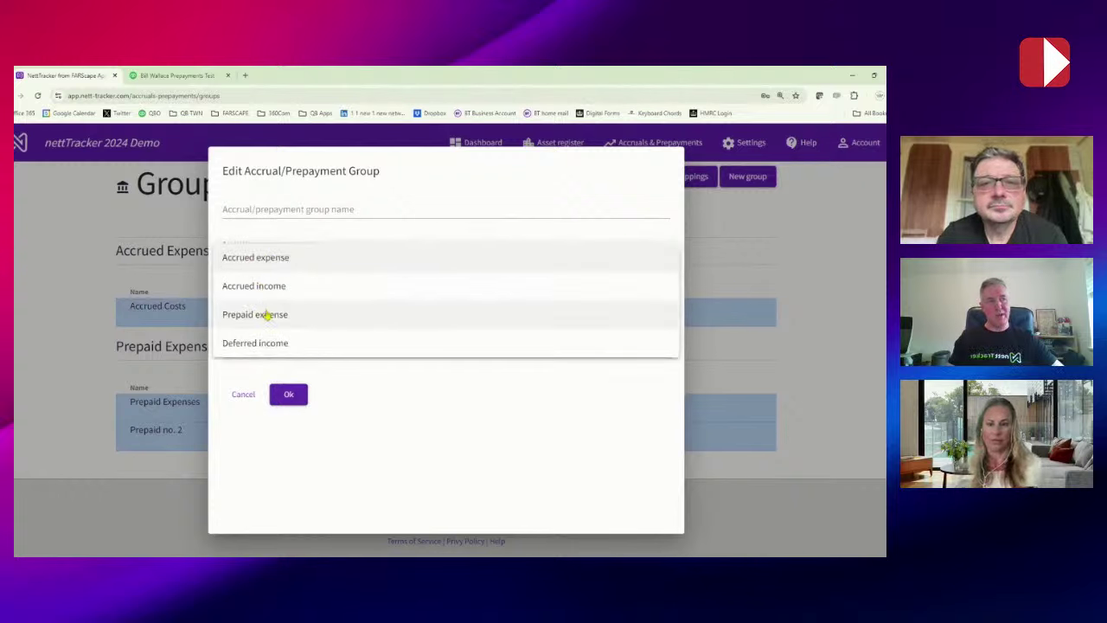
{"action": "left_click", "coordinate": [245, 395]}
{"action": "left_click", "coordinate": [245, 396]}
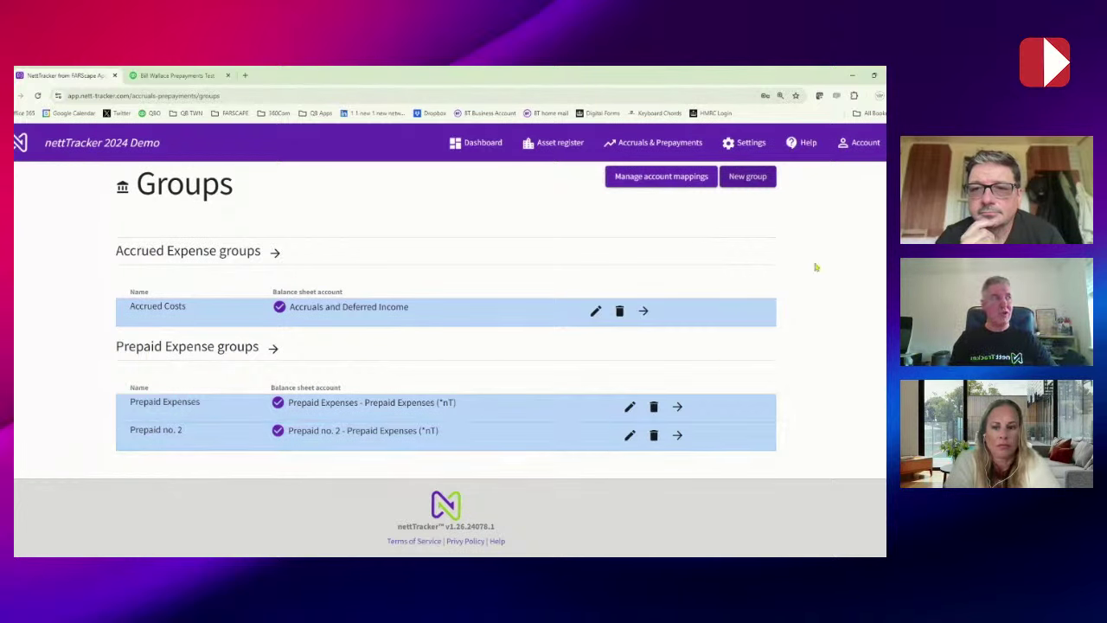
- Open the current accrual and prepayment statement and look through the Prepaid Expenses items, their posting dates and balances
{"action": "left_click", "coordinate": [638, 143]}
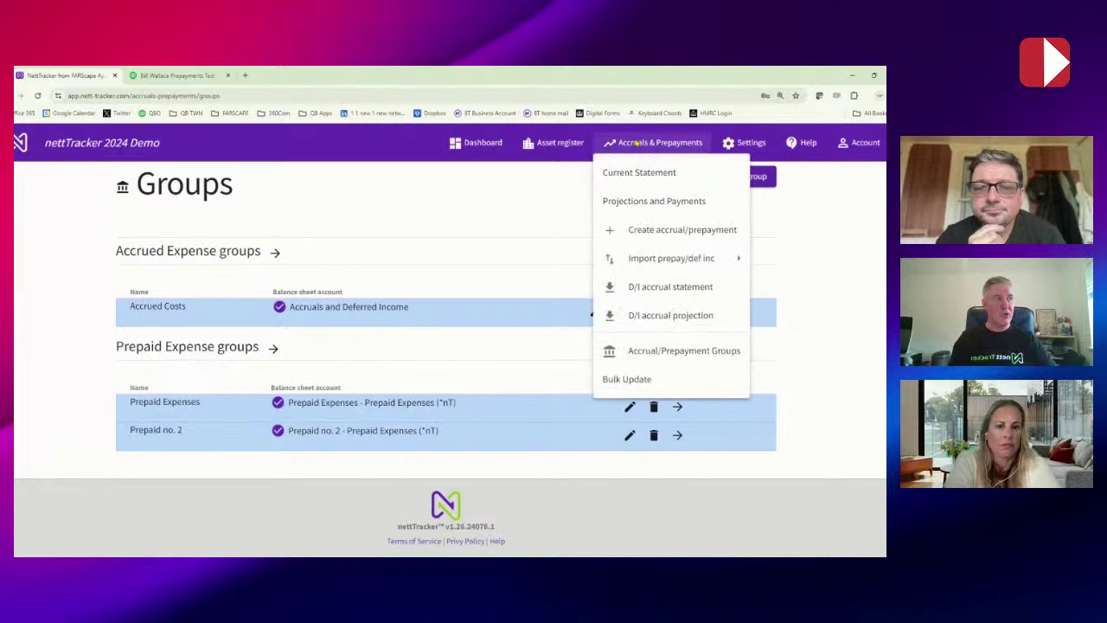
{"action": "left_click", "coordinate": [634, 173]}
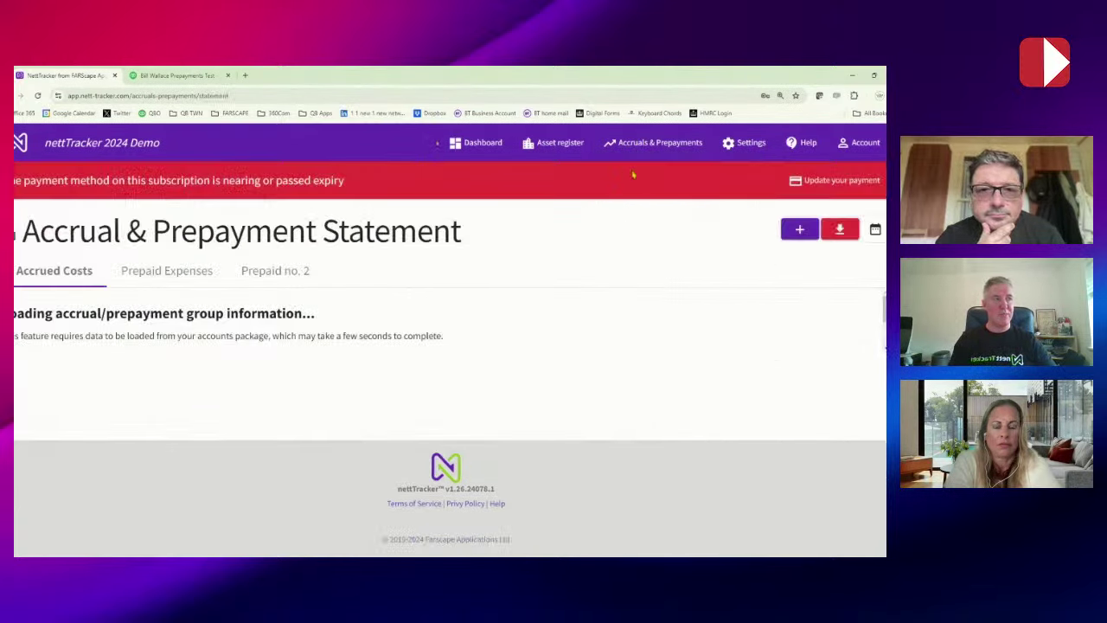
{"action": "left_click", "coordinate": [173, 275]}
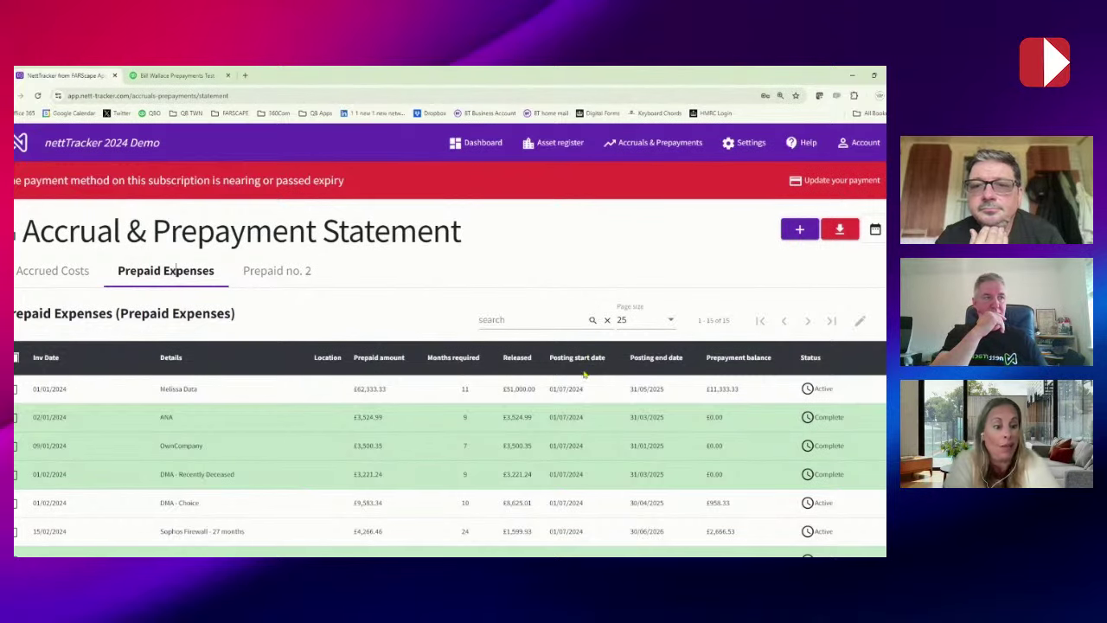
{"action": "scroll", "coordinate": [573, 395], "scroll_direction": "down", "scroll_amount": 1}
{"action": "scroll", "coordinate": [573, 394], "scroll_direction": "down", "scroll_amount": 1}
{"action": "scroll", "coordinate": [573, 394], "scroll_direction": "down", "scroll_amount": 1}
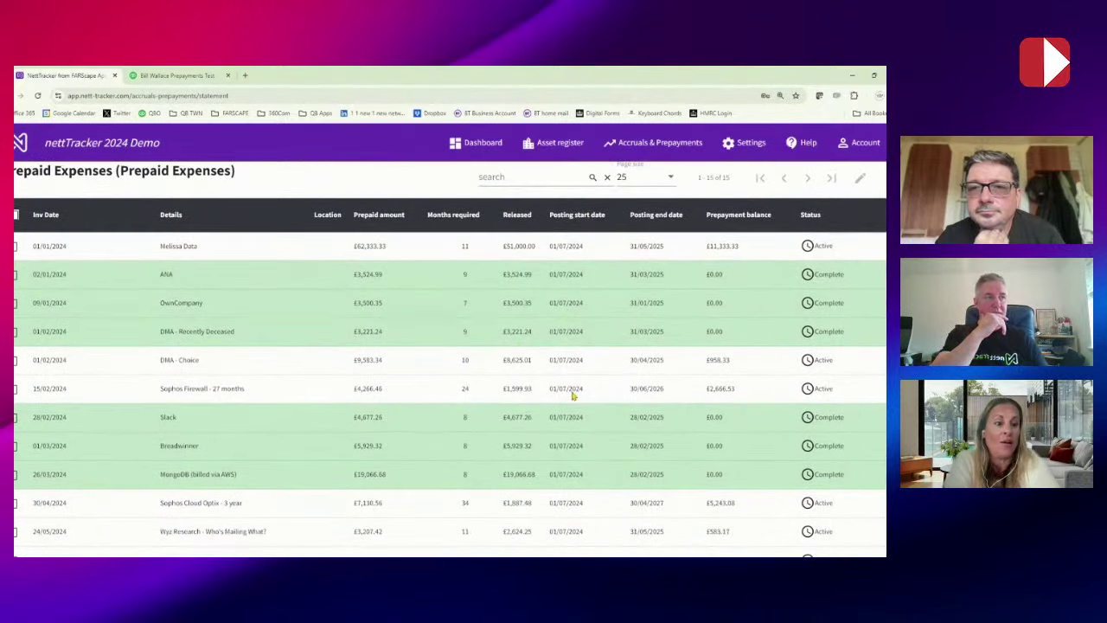
{"action": "scroll", "coordinate": [572, 388], "scroll_direction": "down", "scroll_amount": 1}
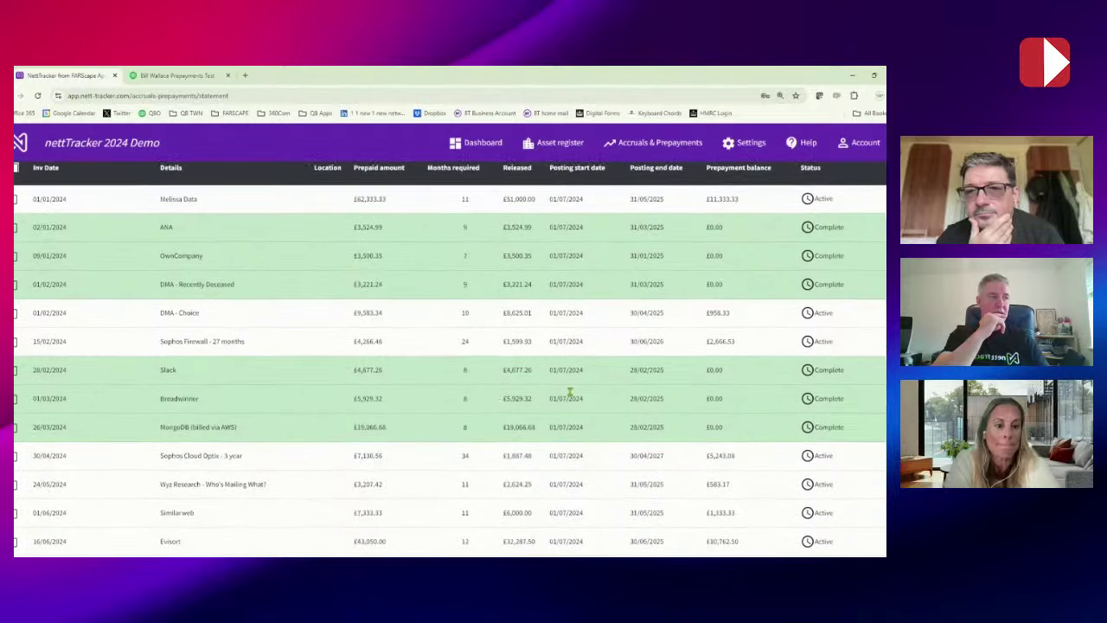
{"action": "scroll", "coordinate": [572, 389], "scroll_direction": "up", "scroll_amount": 2}
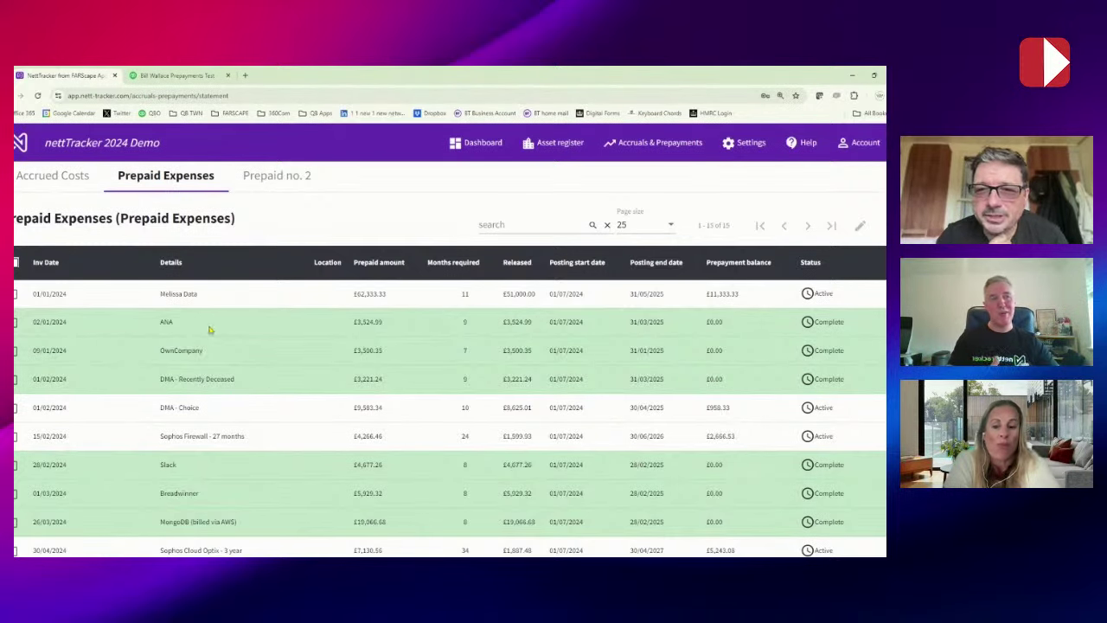
- Compare the nettTracker group total with the external group total at the end of the Prepaid Expenses statement
{"action": "scroll", "coordinate": [233, 337], "scroll_direction": "down", "scroll_amount": 1}
{"action": "scroll", "coordinate": [248, 339], "scroll_direction": "down", "scroll_amount": 3}
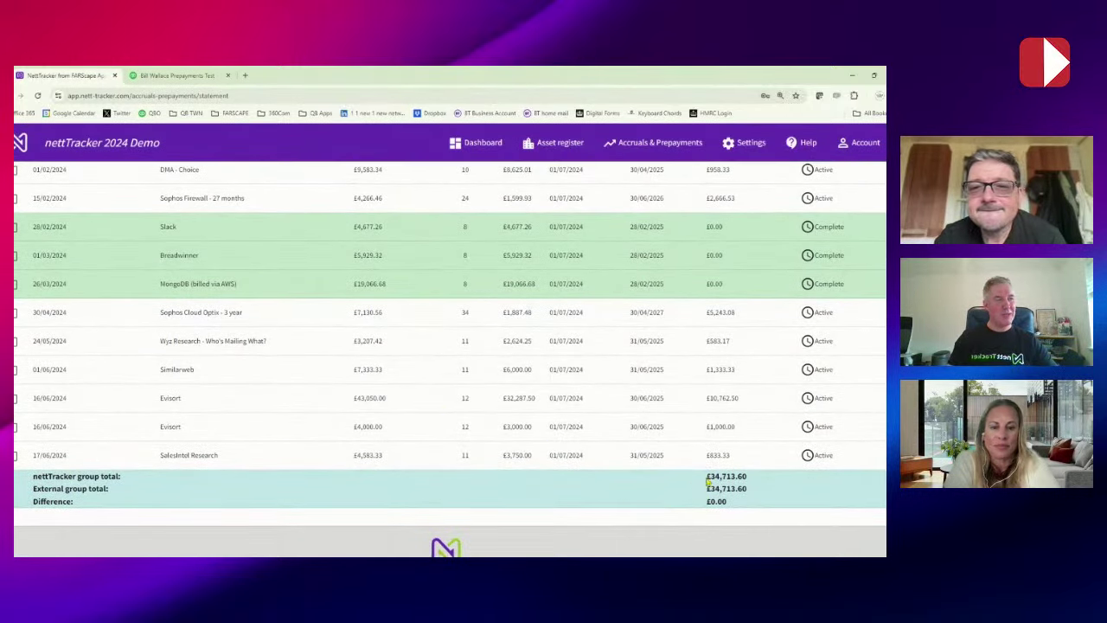
{"action": "left_click_drag", "start_coordinate": [707, 477], "coordinate": [755, 480]}
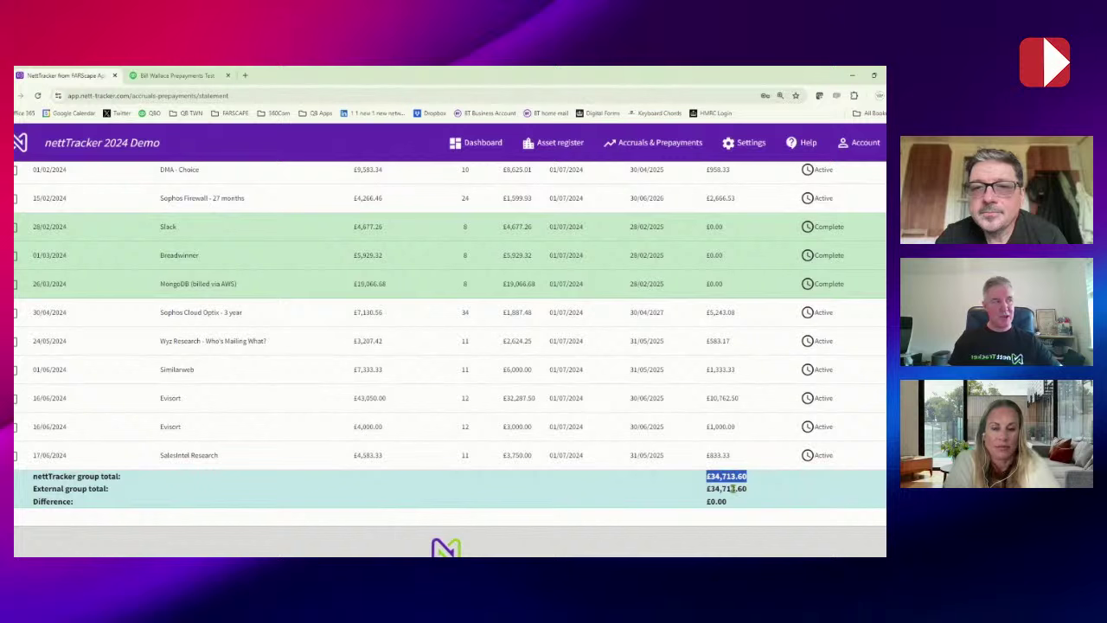
{"action": "left_click_drag", "start_coordinate": [711, 489], "coordinate": [752, 493]}
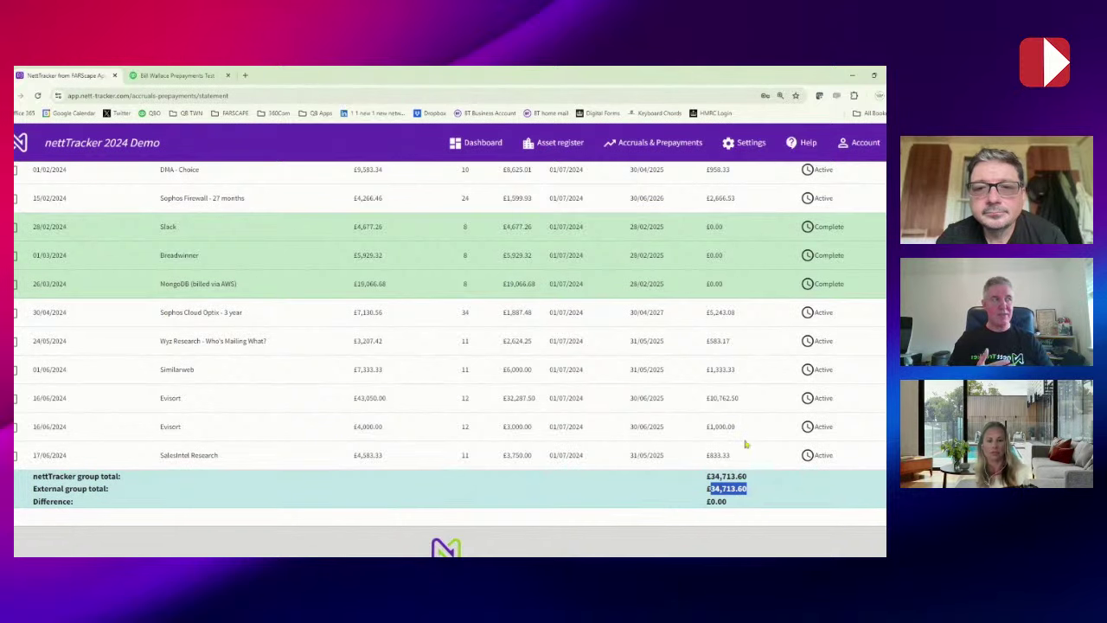
{"action": "scroll", "coordinate": [746, 439], "scroll_direction": "up", "scroll_amount": 1}
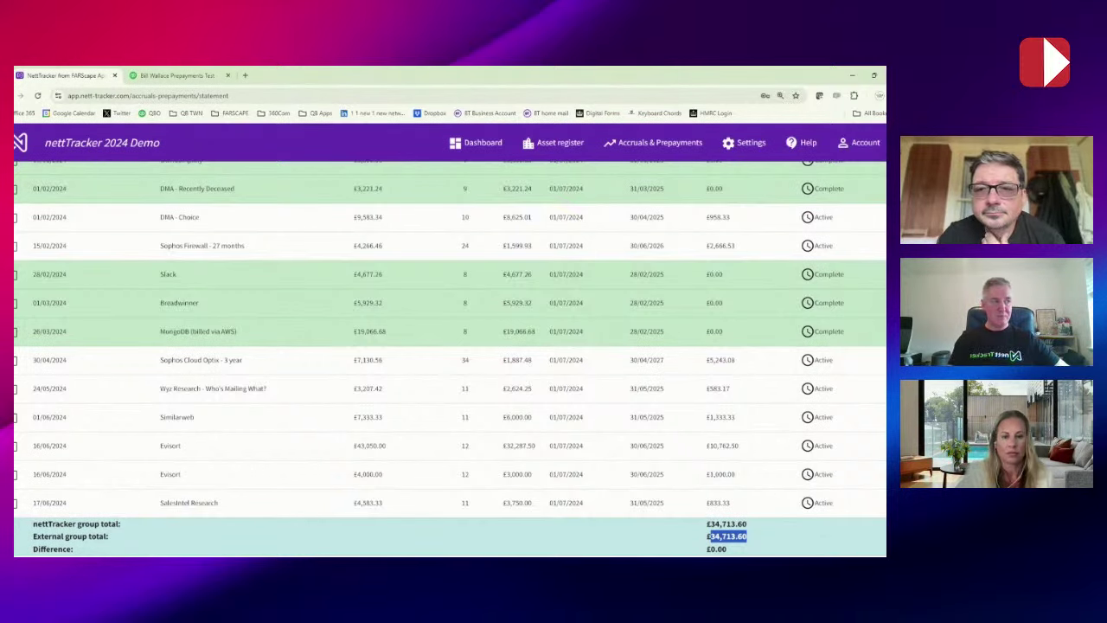
{"action": "scroll", "coordinate": [723, 343], "scroll_direction": "up", "scroll_amount": 1}
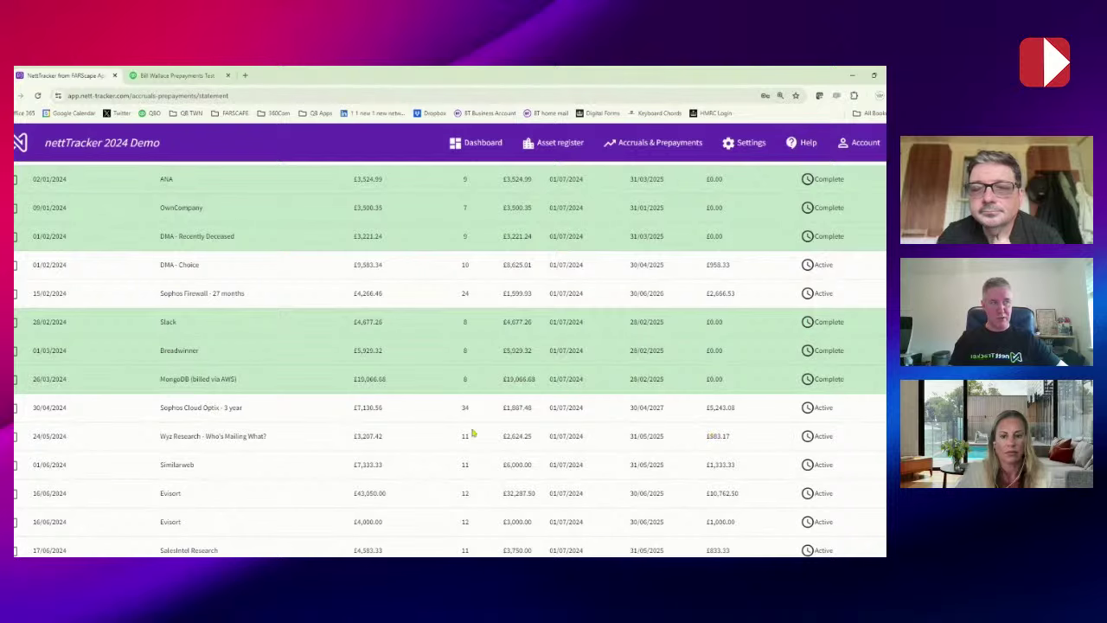
{"action": "scroll", "coordinate": [459, 424], "scroll_direction": "up", "scroll_amount": 2}
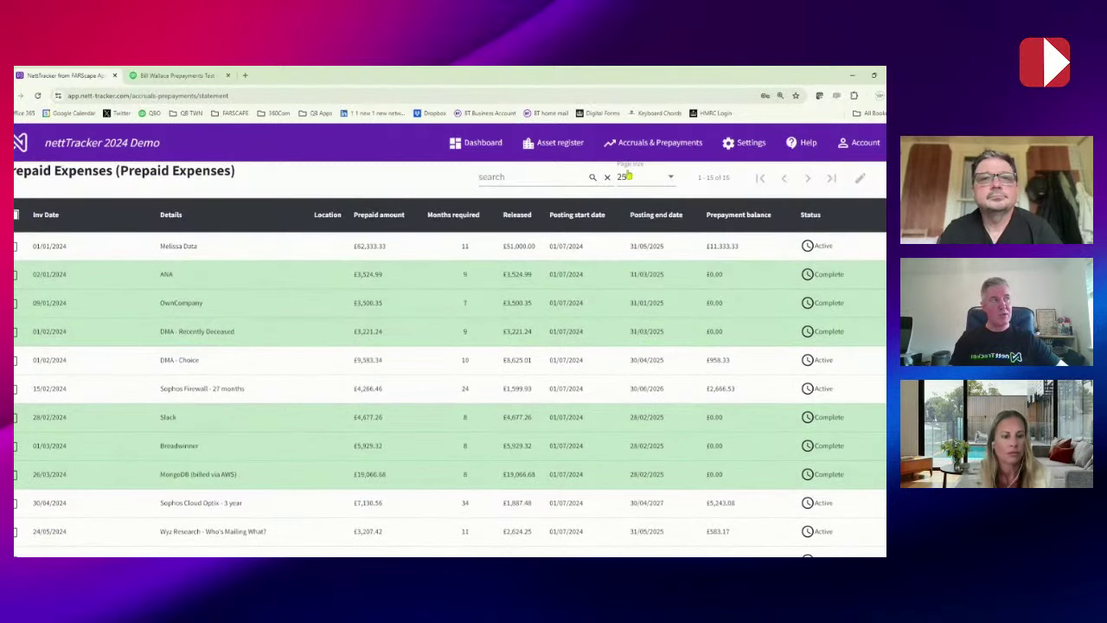
- Open the accrual and prepayment postings forecast and examine the monthly postings of the Prepaid Expenses items
{"action": "left_click", "coordinate": [643, 144]}
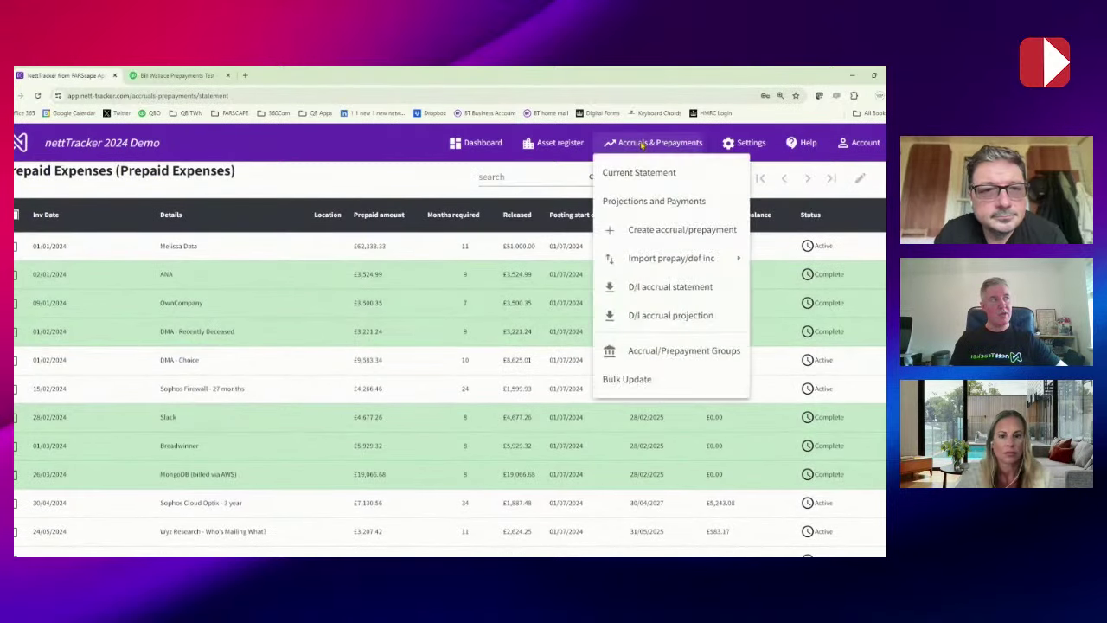
{"action": "left_click", "coordinate": [638, 204]}
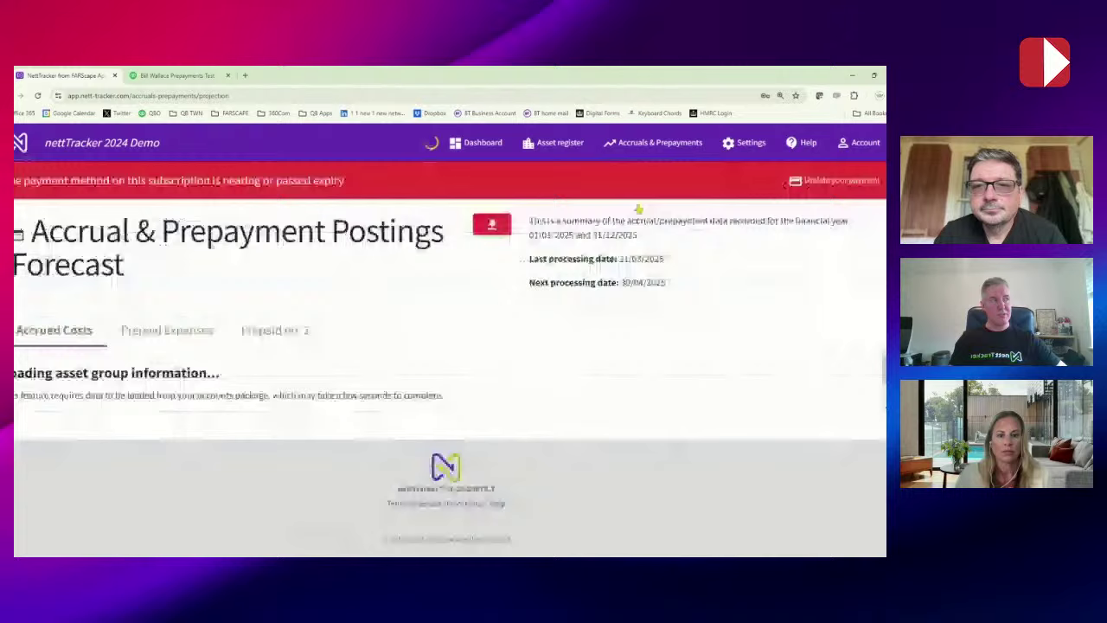
{"action": "left_click", "coordinate": [194, 339]}
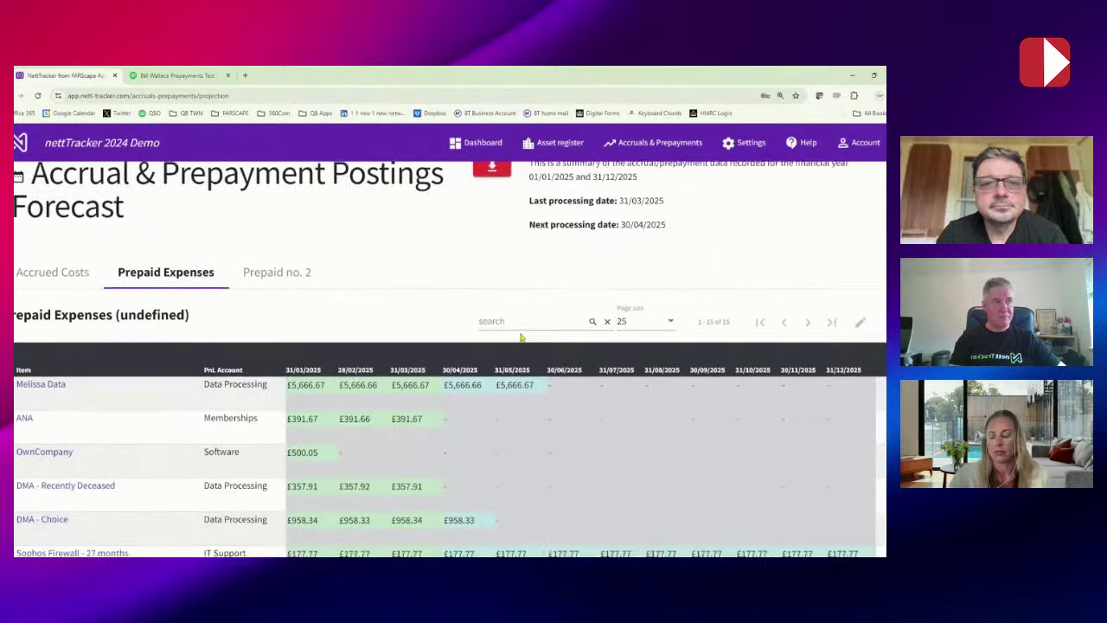
{"action": "scroll", "coordinate": [502, 339], "scroll_direction": "down", "scroll_amount": 3}
{"action": "scroll", "coordinate": [522, 338], "scroll_direction": "down", "scroll_amount": 1}
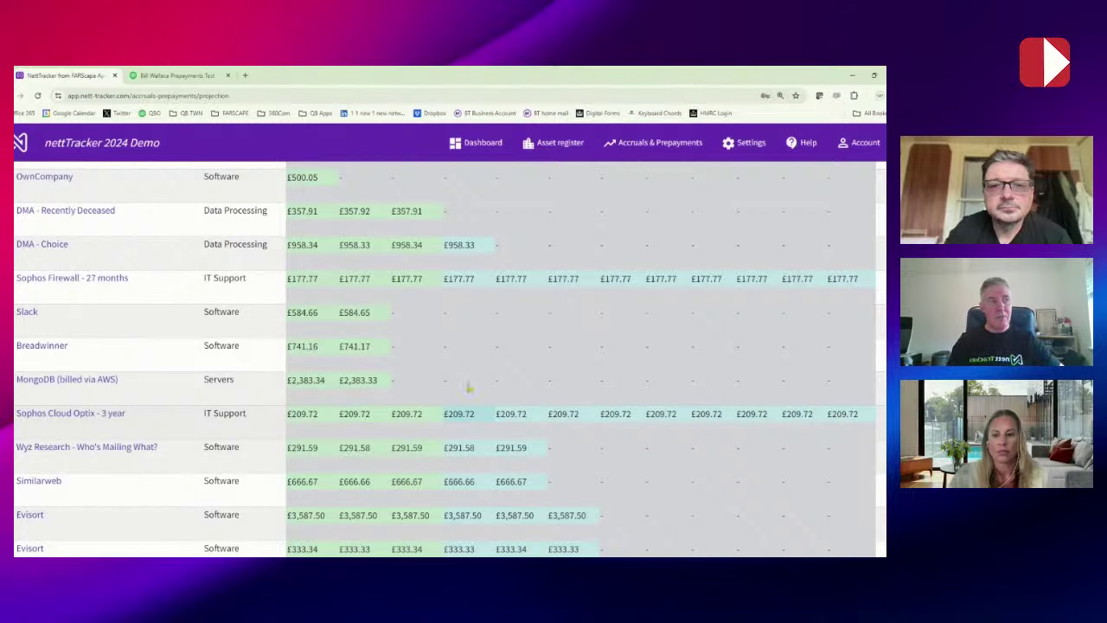
{"action": "scroll", "coordinate": [470, 389], "scroll_direction": "down", "scroll_amount": 3}
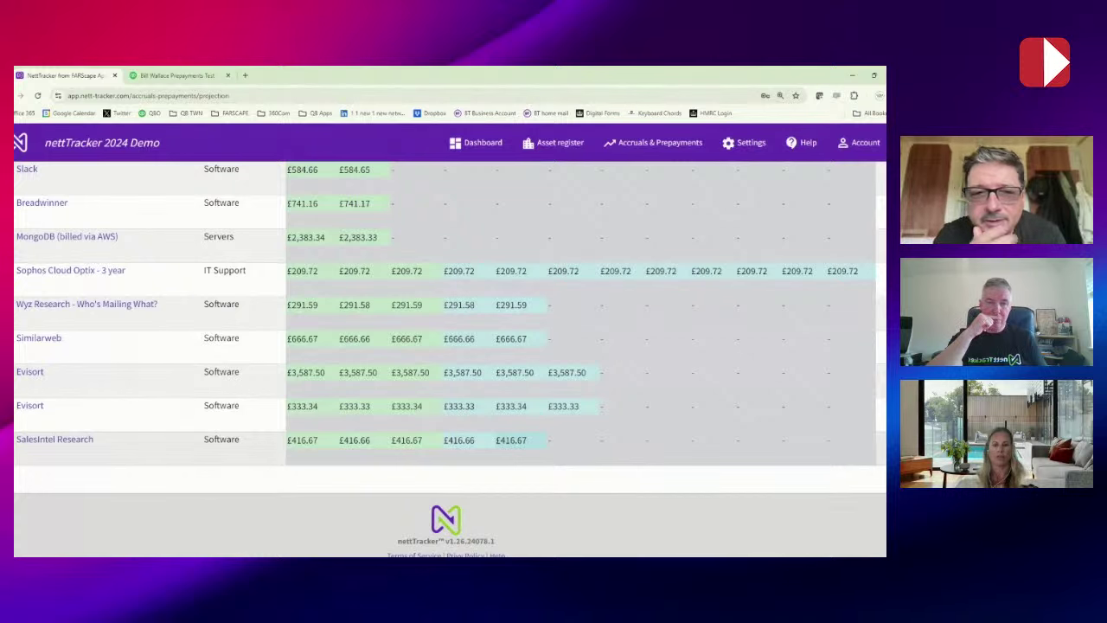
{"action": "scroll", "coordinate": [672, 317], "scroll_direction": "up", "scroll_amount": 1}
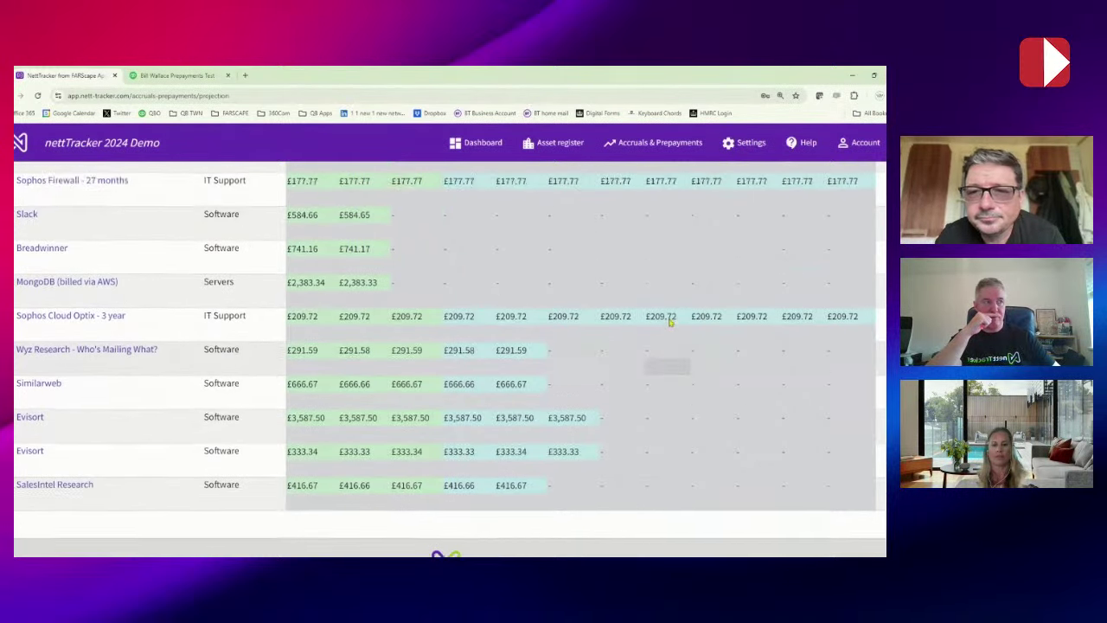
{"action": "scroll", "coordinate": [672, 321], "scroll_direction": "up", "scroll_amount": 1}
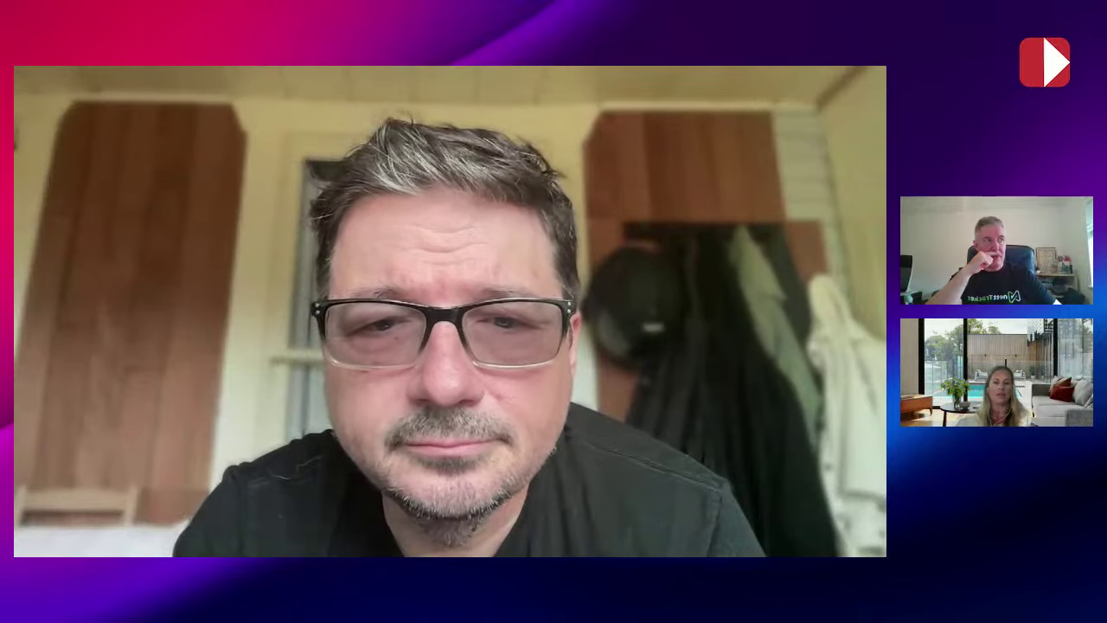